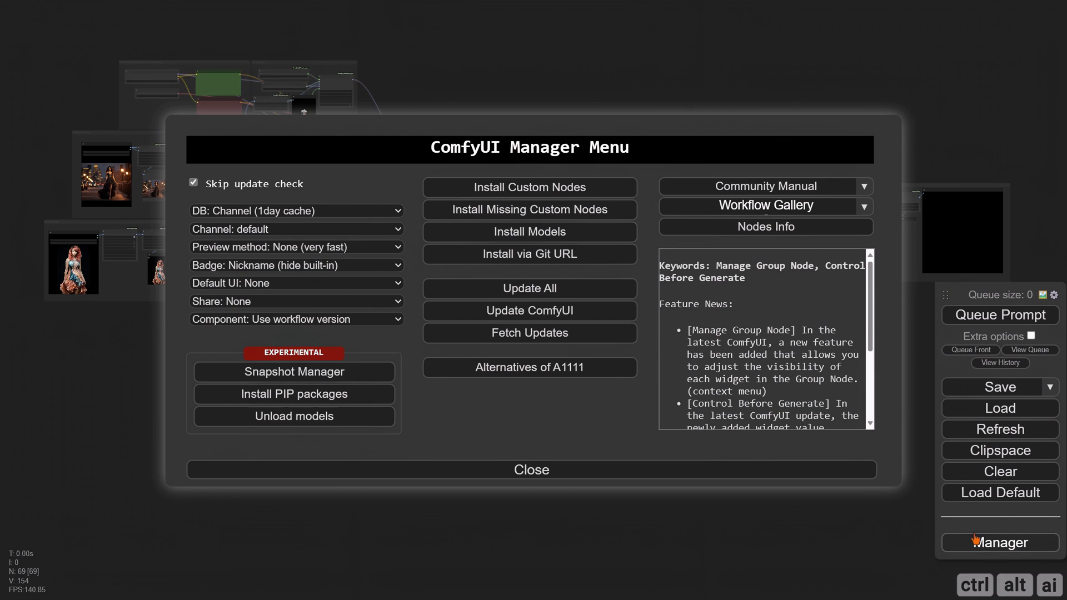
Review the list of installed custom node packs to check which extensions the workflow needs
left_click(530, 188)
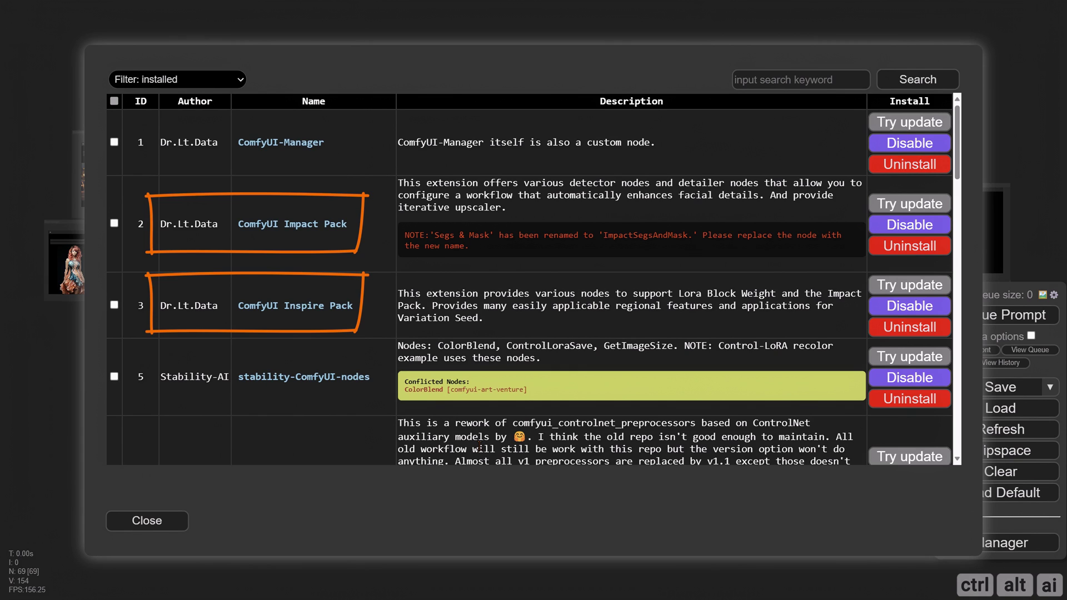
scroll(478, 450, "down", 5)
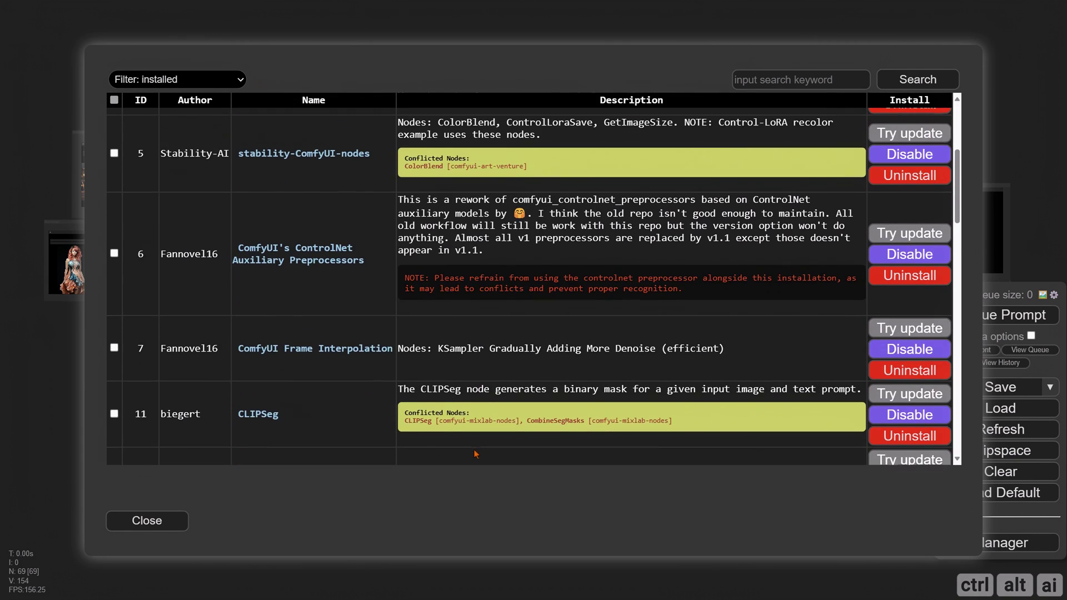
scroll(474, 457, "down", 1)
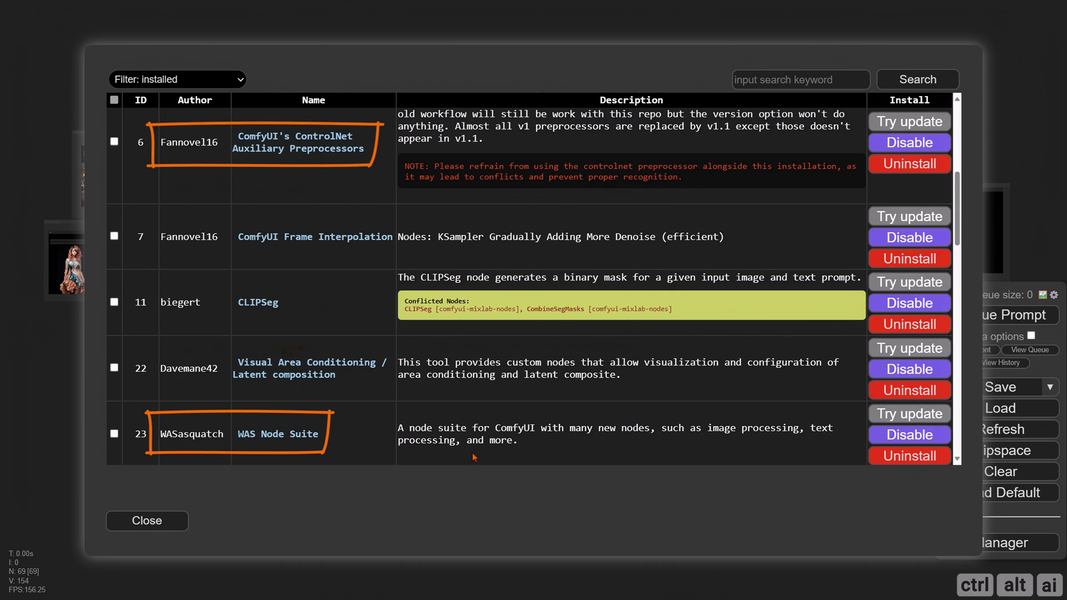
scroll(472, 453, "down", 5)
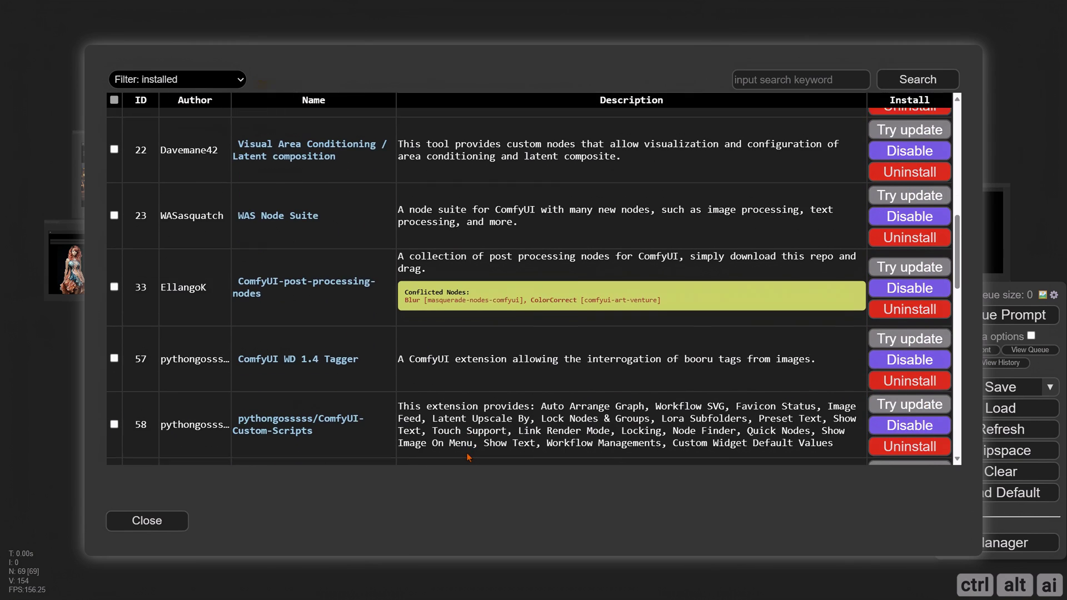
scroll(473, 427, "down", 1)
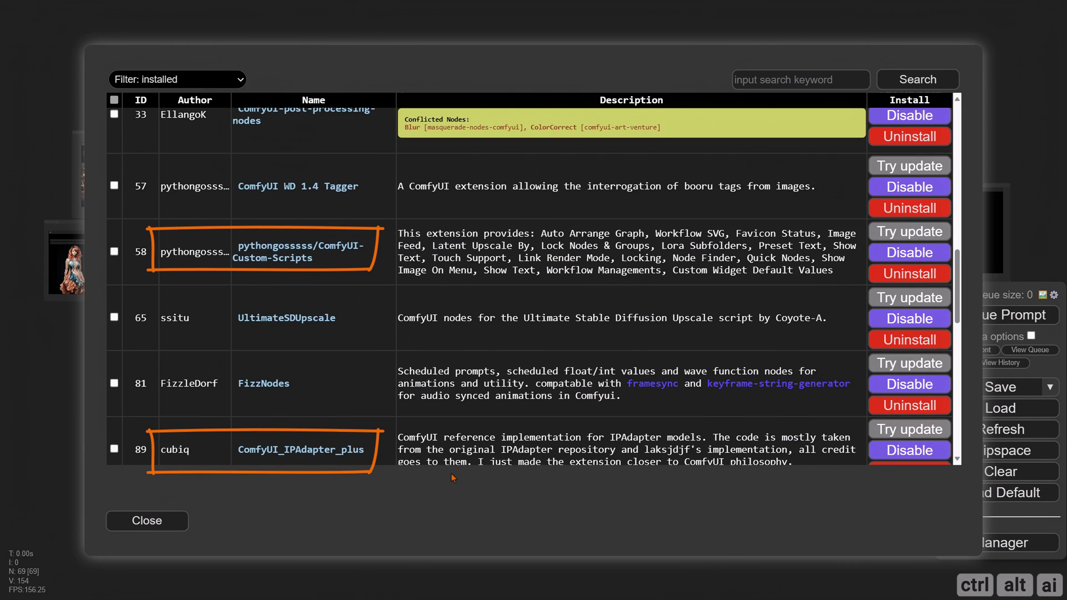
scroll(441, 400, "down", 5)
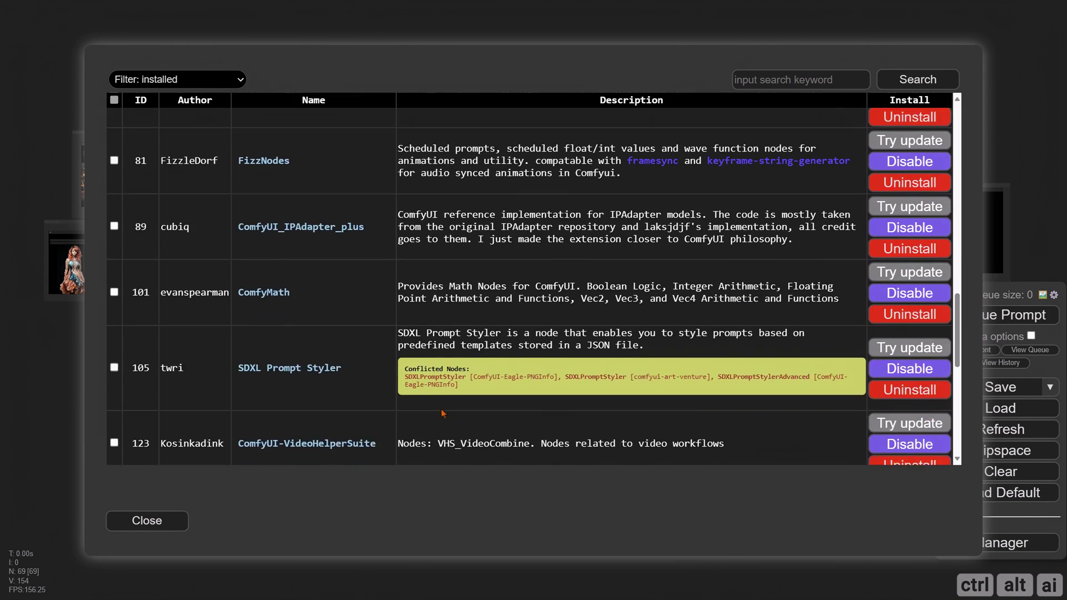
scroll(455, 431, "down", 6)
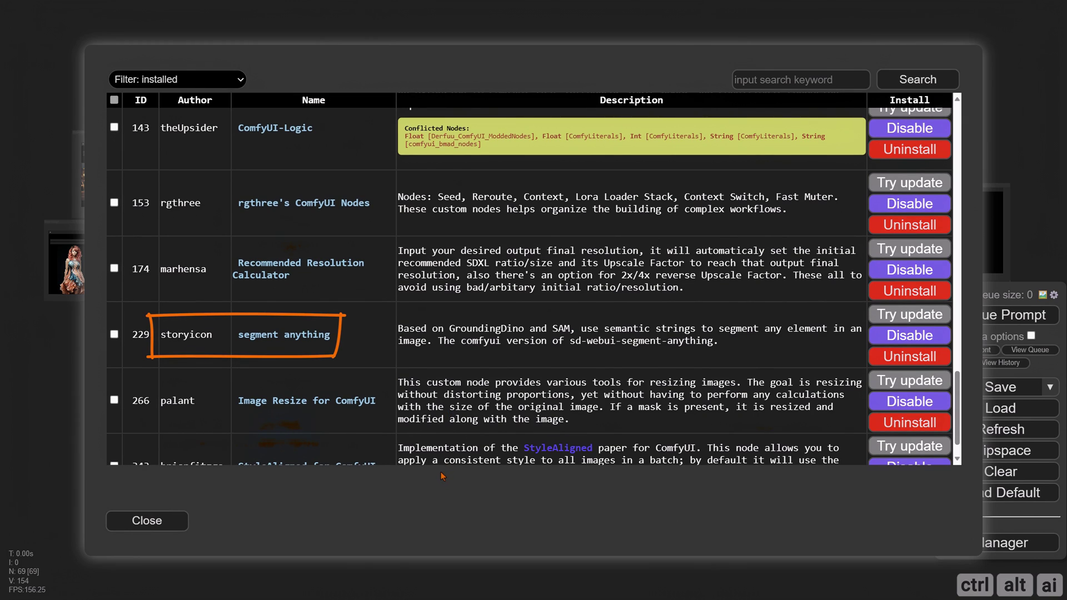
scroll(443, 415, "down", 1)
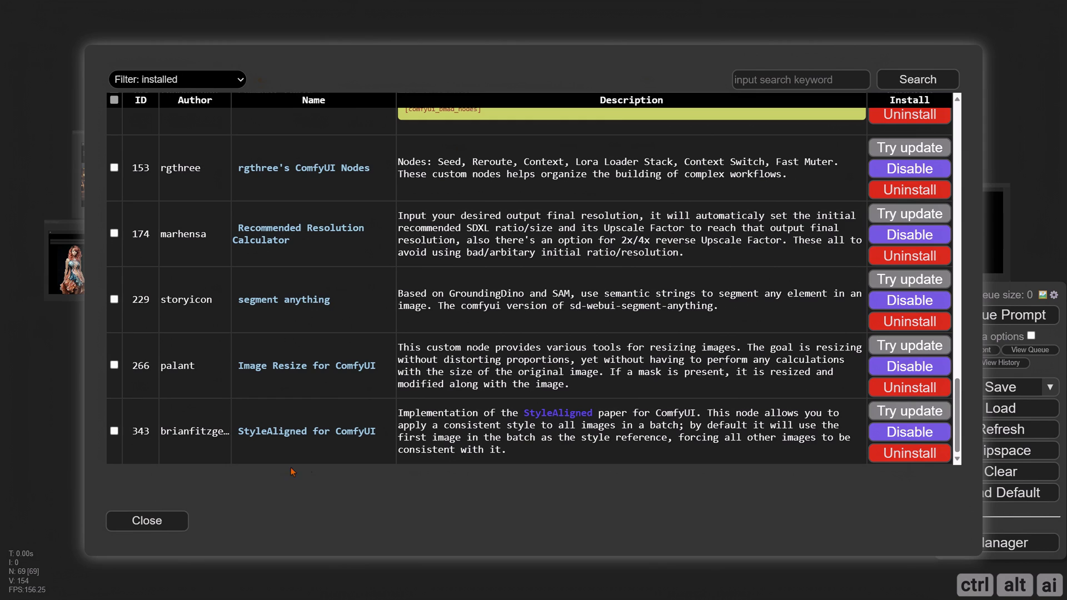
left_click(141, 522)
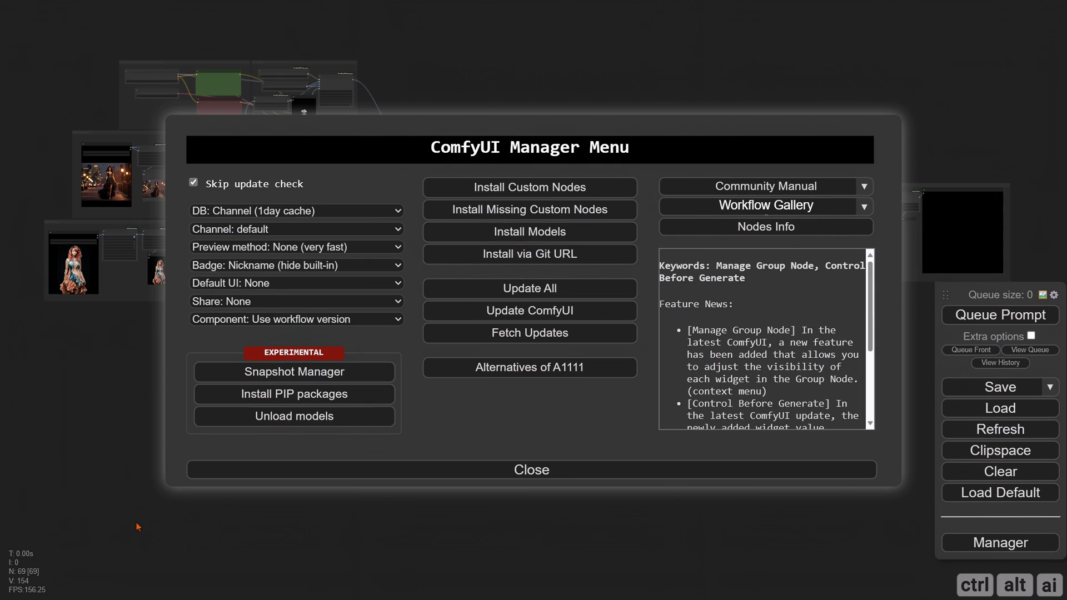
left_click(319, 470)
scroll(476, 250, "up", 1)
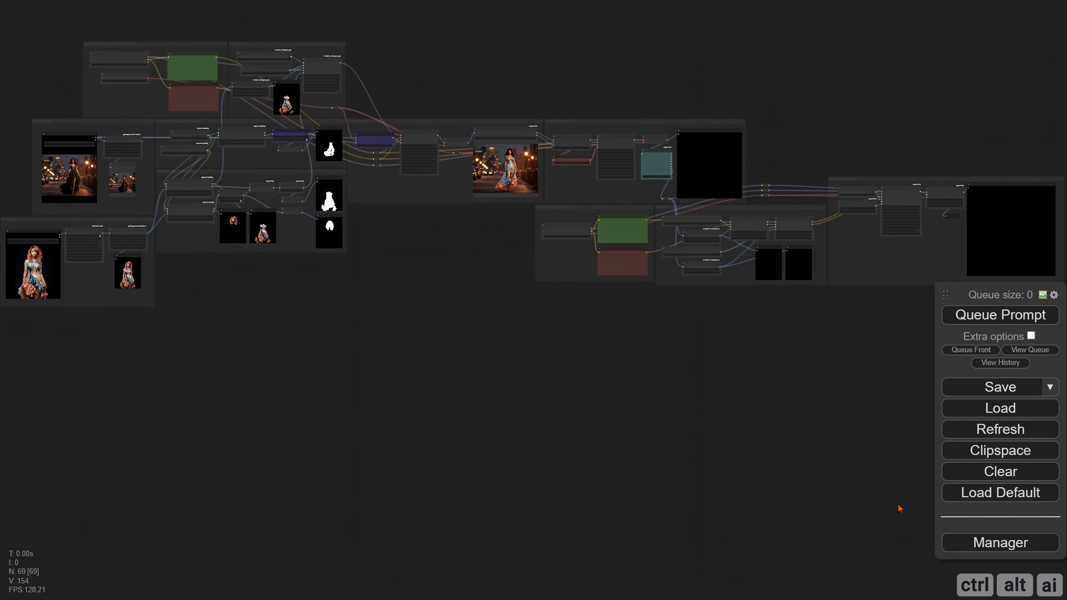
Search the installable models list for IP-Adapter
left_click(1000, 542)
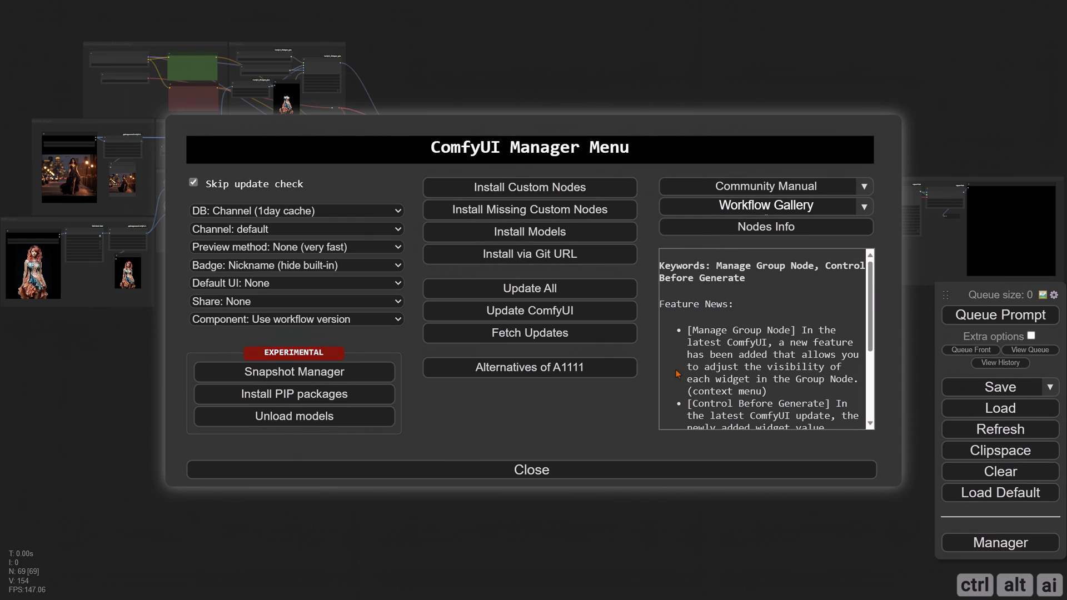
left_click(540, 234)
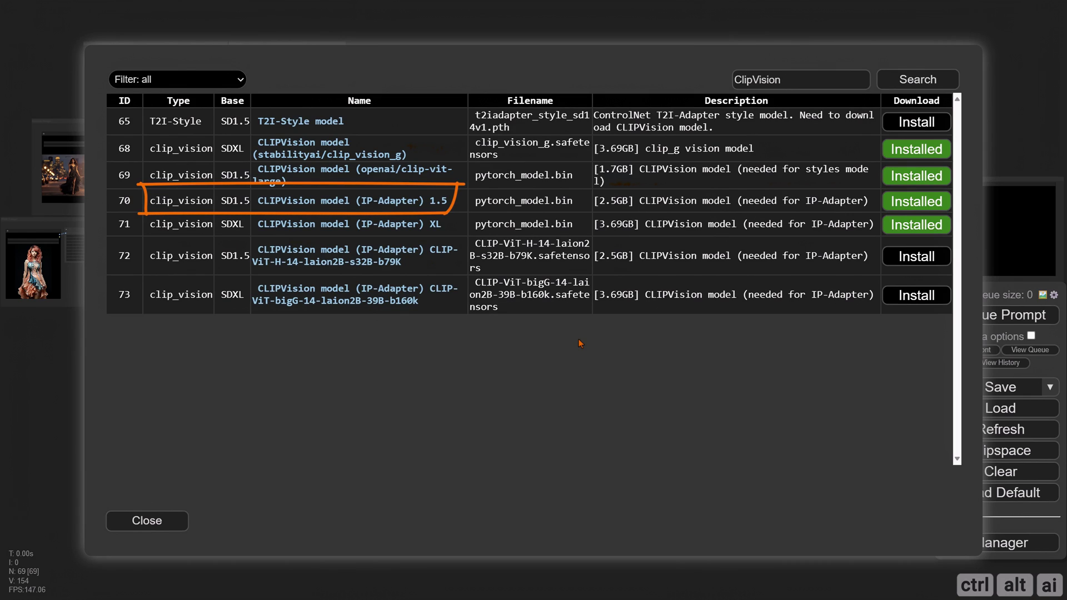
double_click(786, 85)
type("IP-Adapter")
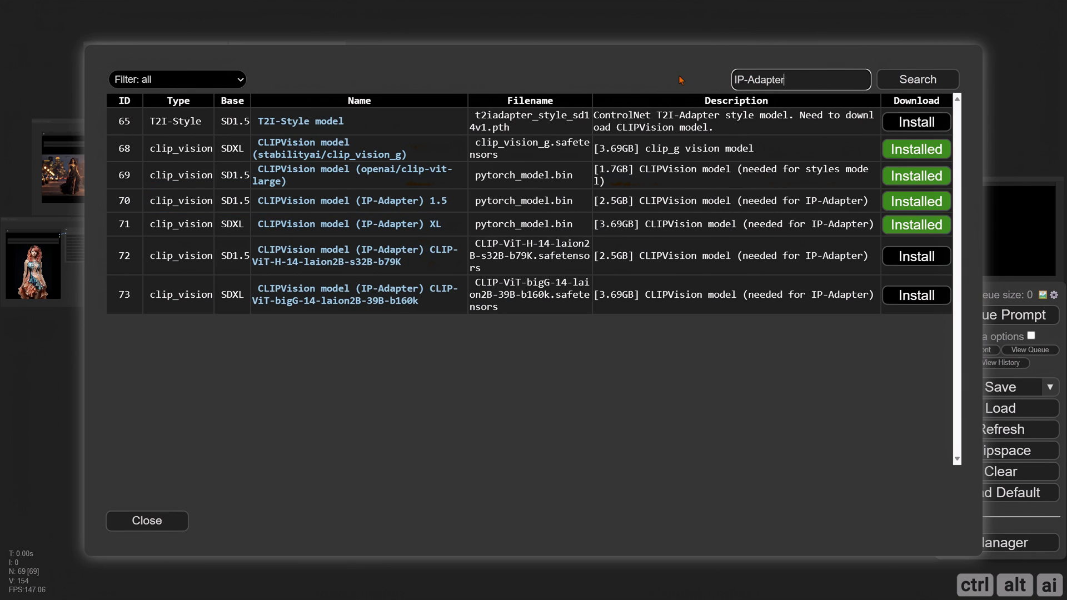
left_click(928, 72)
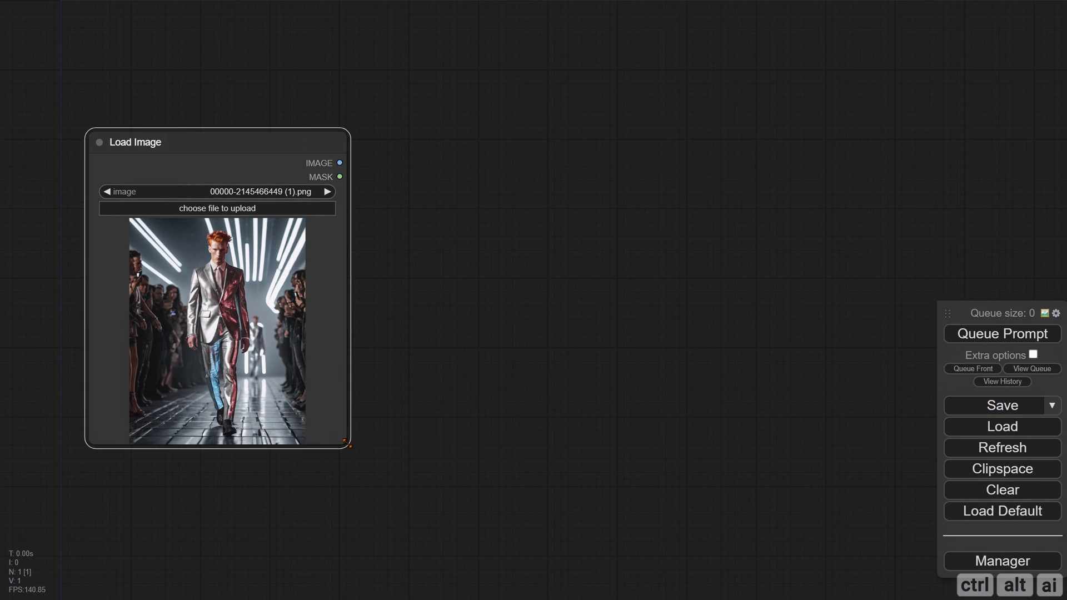
Add a Constrain Image node beside the Load Image node
double_click(333, 167)
type("constr")
key("Return")
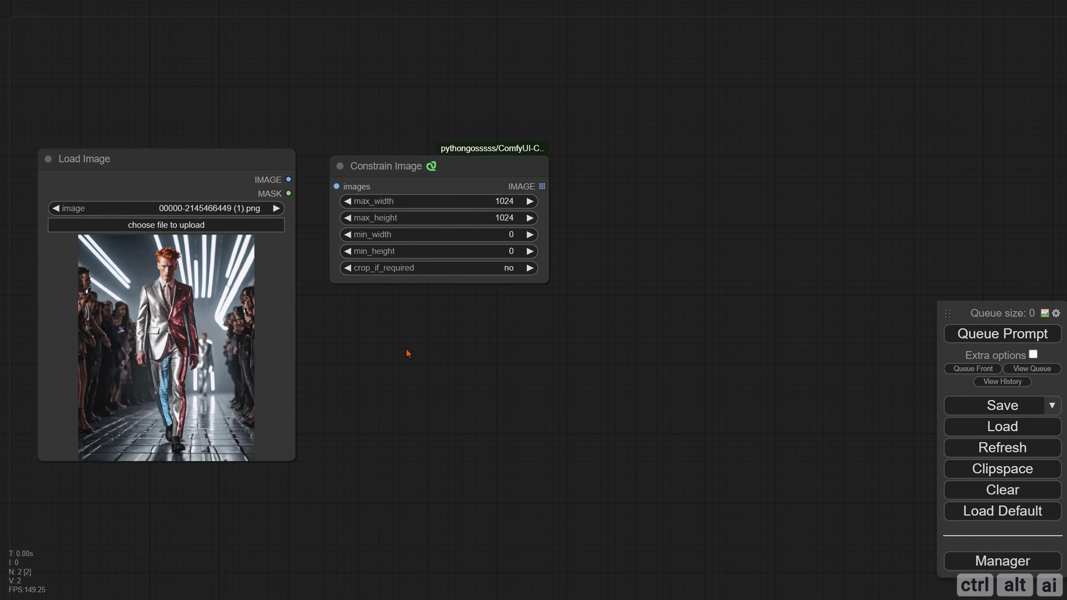
Add a GroundingDinoSAMSegment (segment anything) node beyond Constrain Image, widen it and move it away to leave space for loader nodes
left_click_drag(541, 348, 291, 352)
left_click_drag(404, 351, 328, 362)
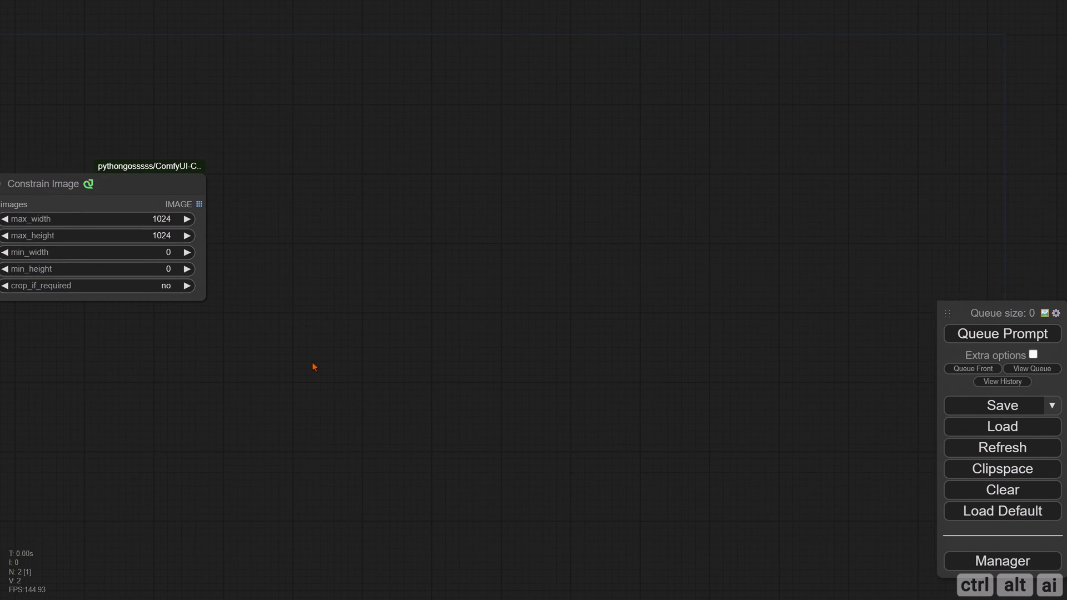
scroll(385, 349, "right", 2)
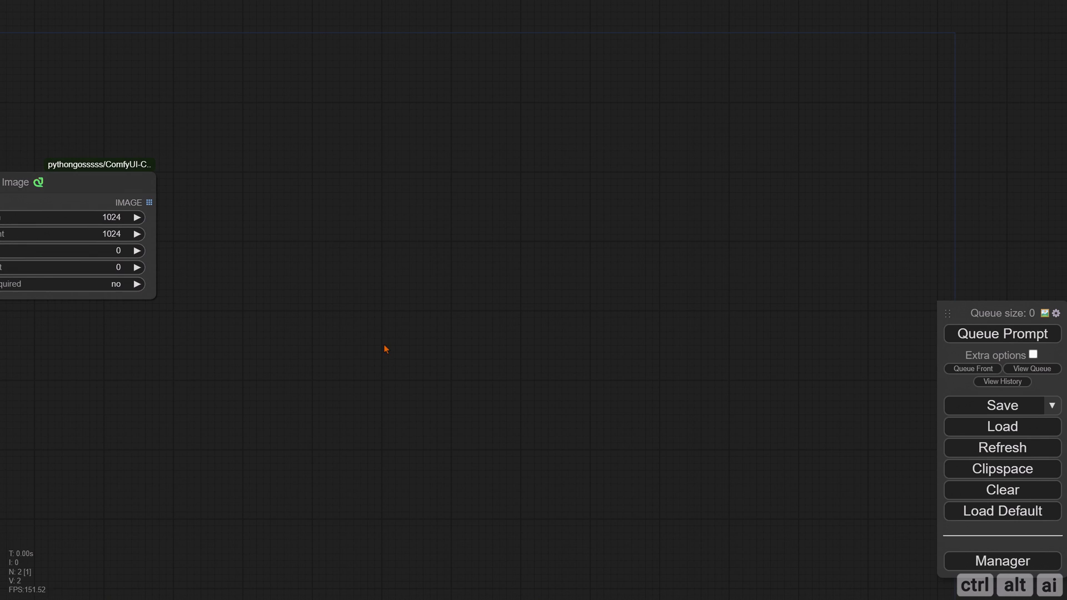
right_click(451, 192)
left_click(476, 194)
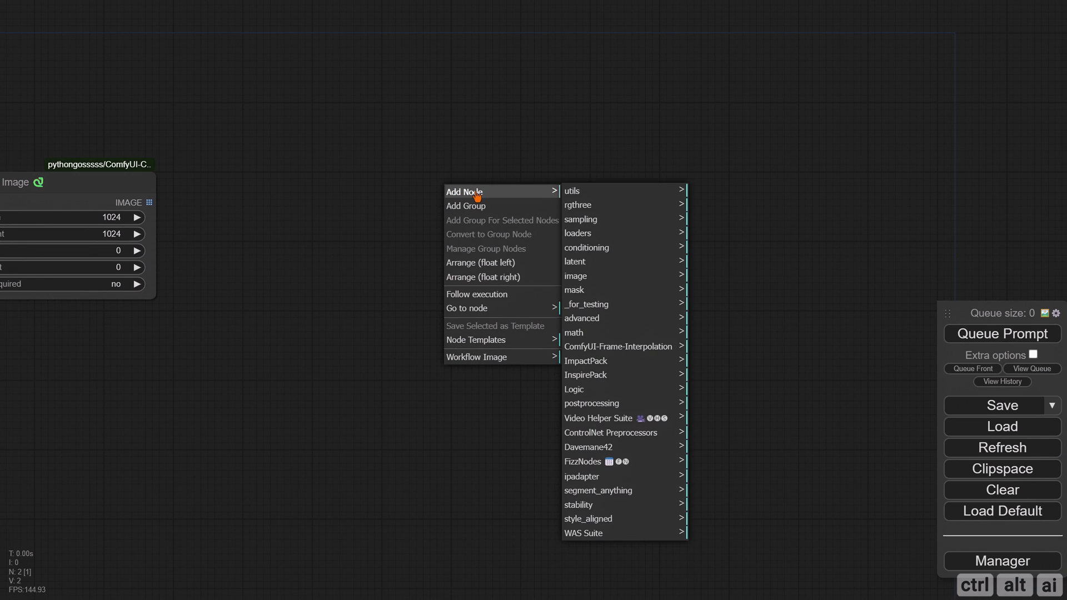
left_click(652, 489)
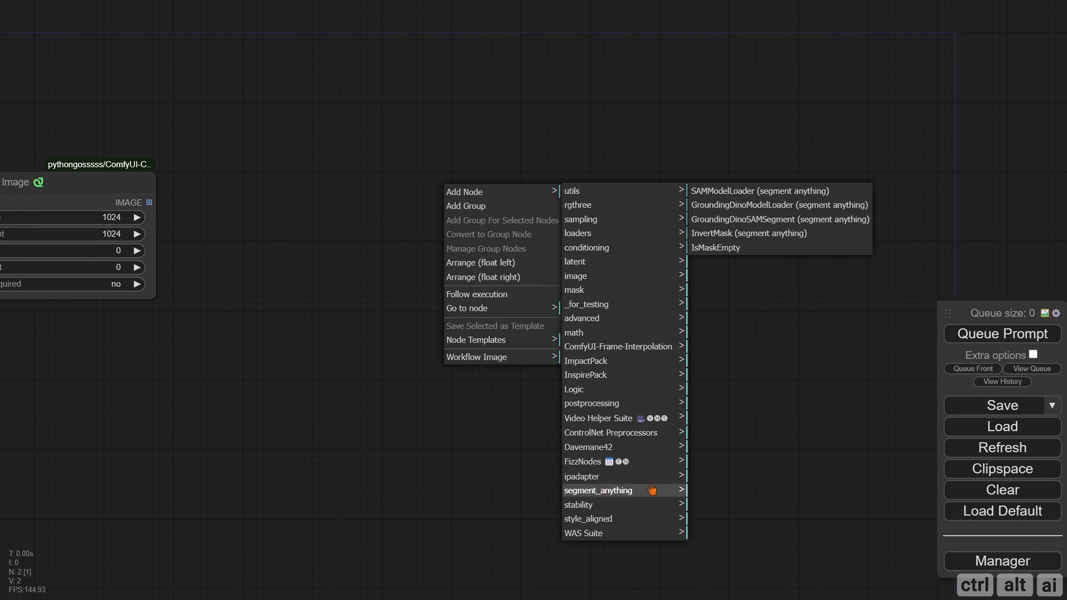
left_click(785, 222)
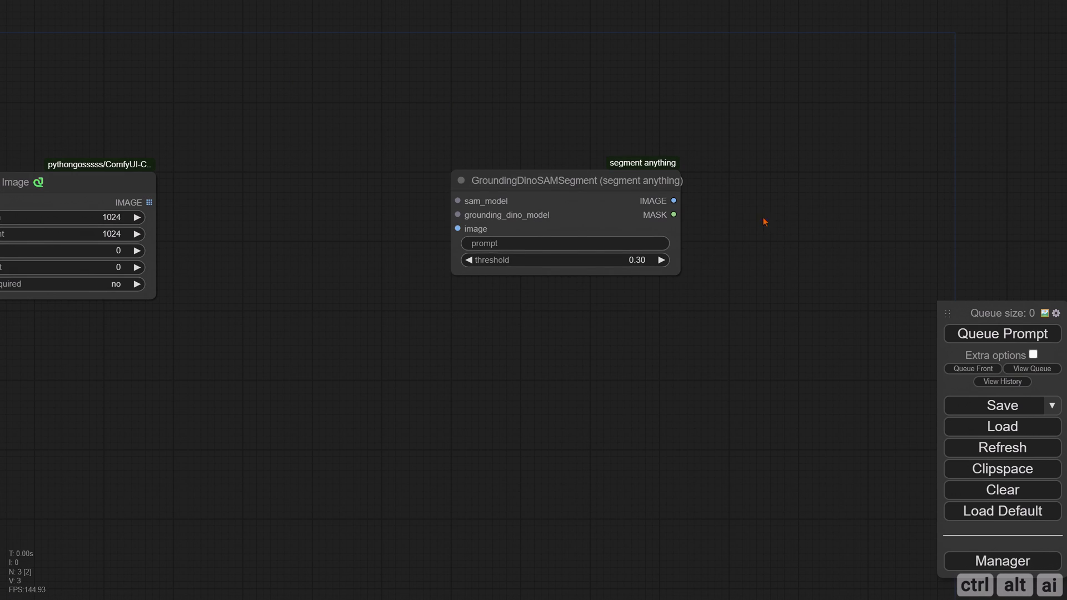
left_click_drag(596, 187, 547, 168)
left_click_drag(628, 253, 689, 258)
left_click_drag(541, 167, 715, 188)
Feed the segment node's sam_model input from a new SAMModelLoader (segment anything) node set to sam_hq_vit_h (2.57GB)
left_click_drag(582, 203, 339, 150)
left_click(355, 163)
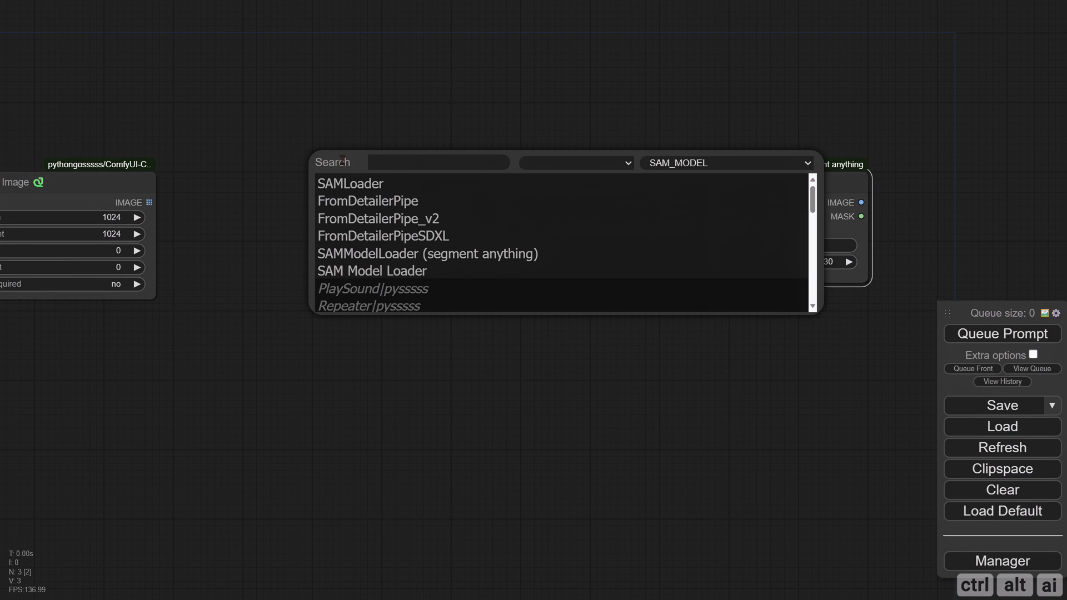
type("sam")
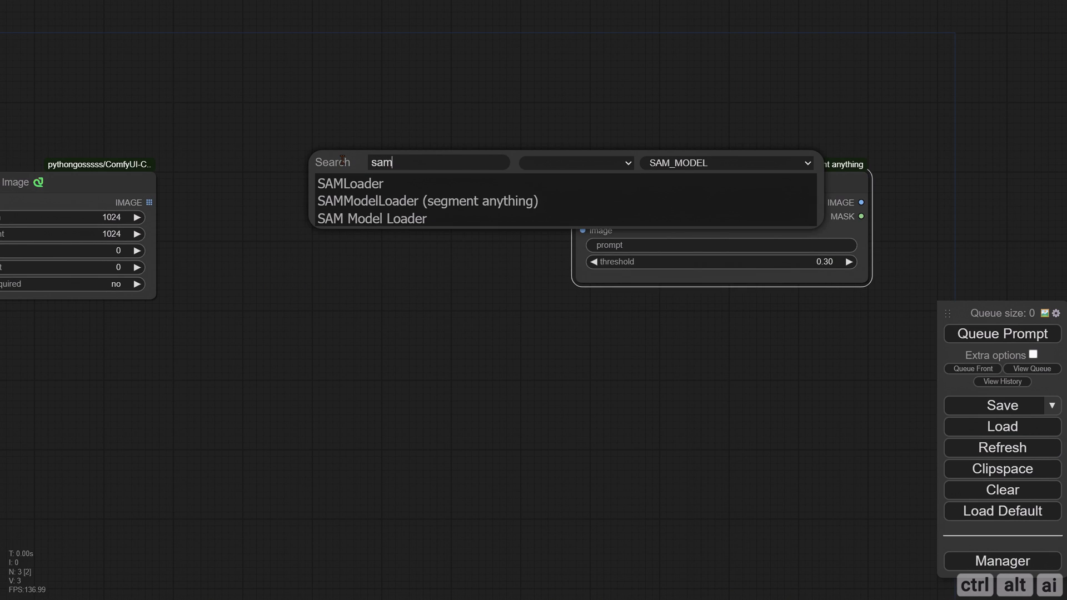
left_click(421, 202)
left_click_drag(490, 171, 400, 172)
left_click(452, 190)
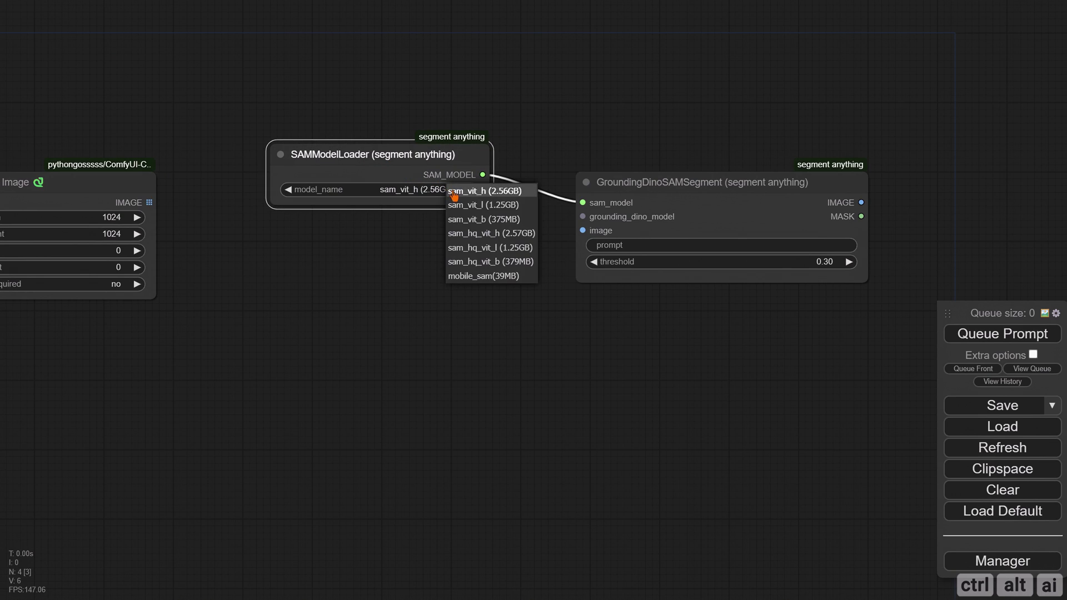
left_click(528, 238)
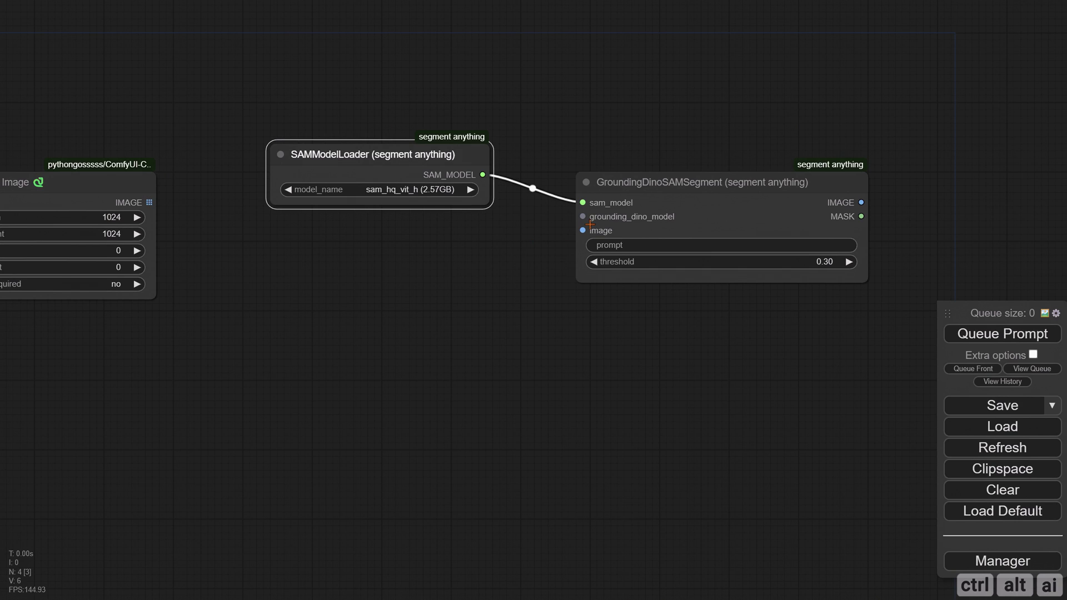
Feed the grounding_dino_model input from a new GroundingDinoModelLoader (segment anything) node, and widen the loader to show its full model name
left_click_drag(583, 216, 346, 246)
left_click(408, 326)
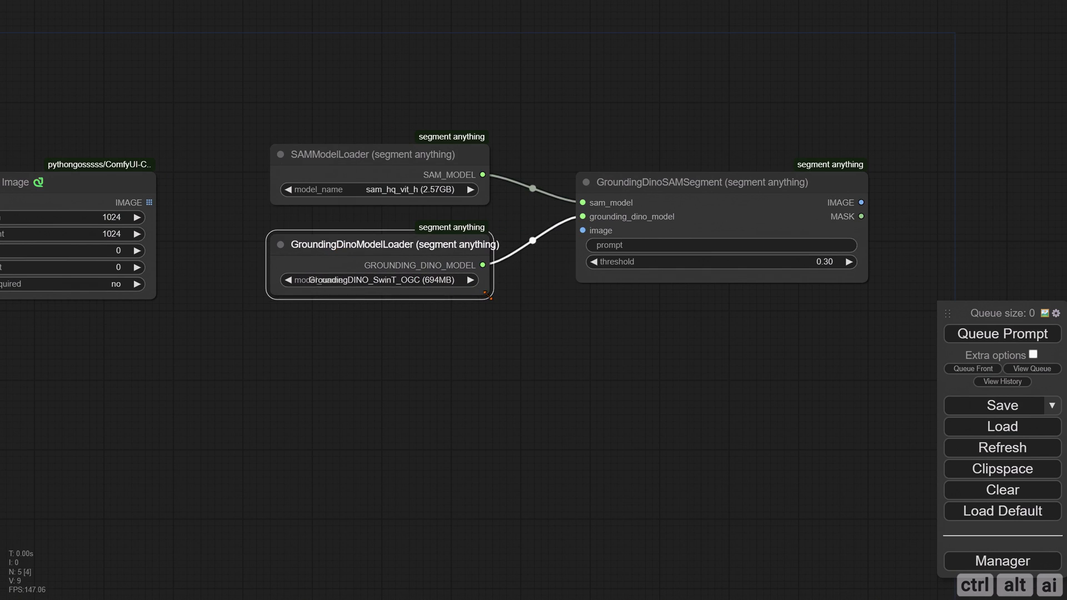
left_click_drag(489, 296, 534, 303)
left_click_drag(479, 247, 458, 247)
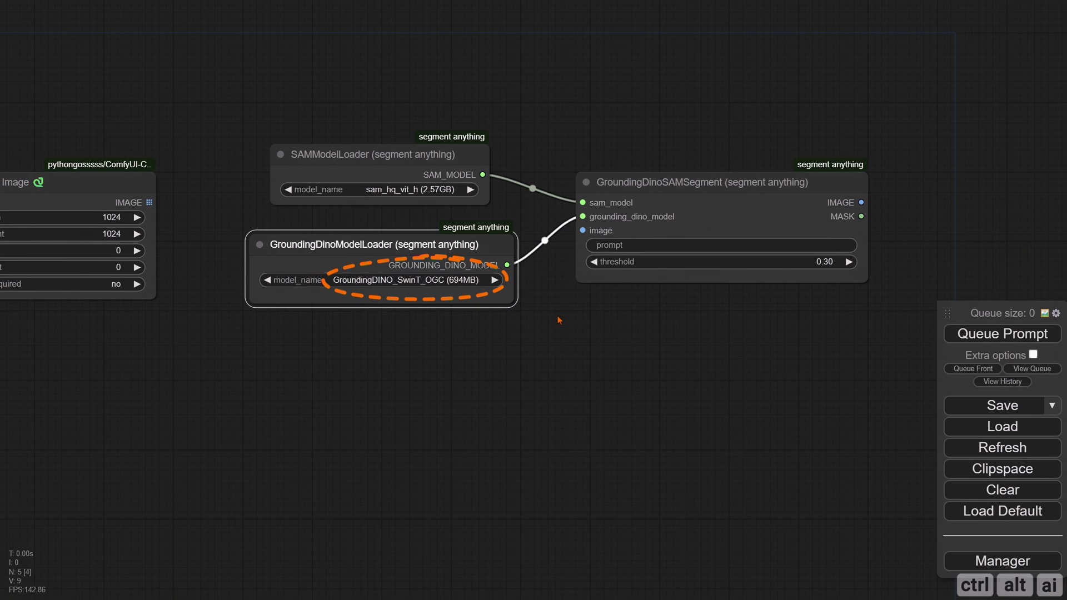
Connect Load Image to Constrain Image and its output to the segment node's image input, tidying the node positions
left_click_drag(559, 320, 450, 331)
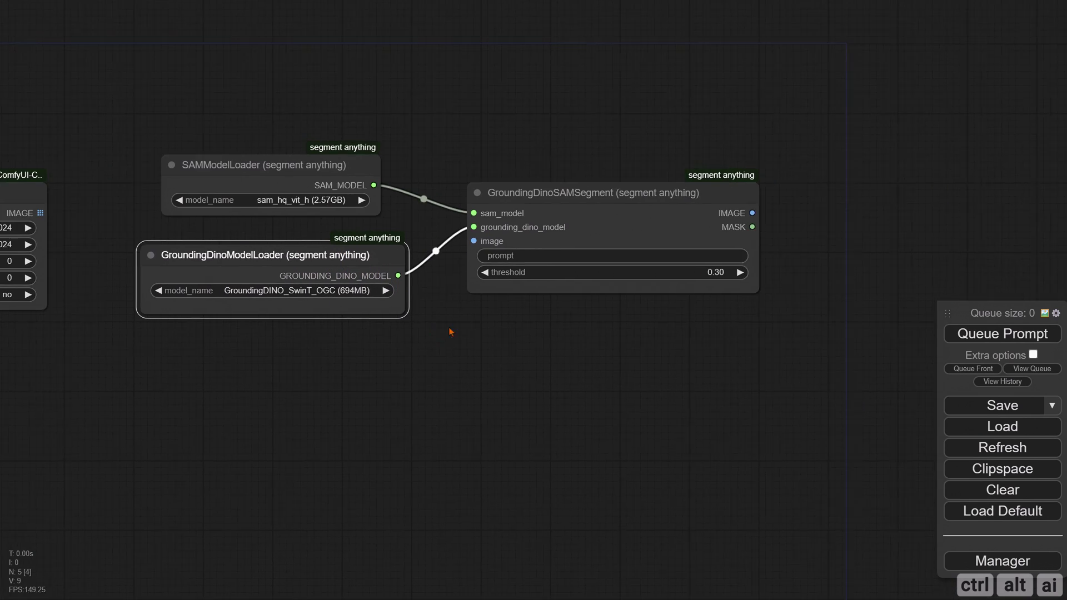
scroll(451, 331, "down", 4)
left_click_drag(331, 358, 384, 350)
left_click_drag(59, 229, 92, 234)
left_click_drag(232, 235, 528, 253)
left_click_drag(422, 263, 413, 258)
left_click_drag(605, 221, 568, 216)
left_click_drag(645, 301, 448, 298)
Set the GroundingDinoSAMSegment prompt to "dress" and its threshold to 0.5
left_click(456, 258)
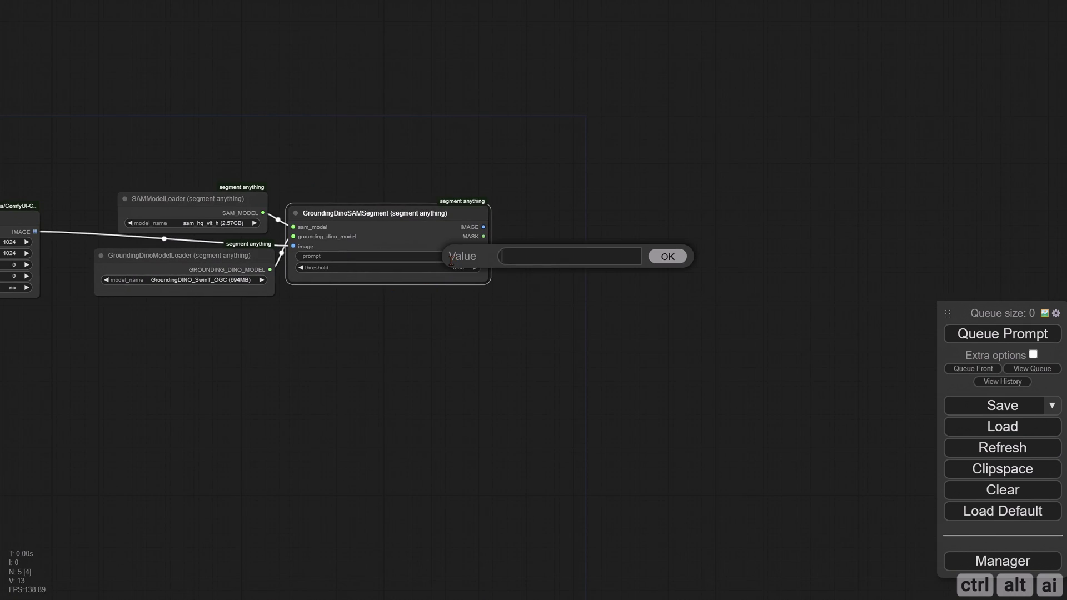
type("dress")
key("Return")
left_click(457, 267)
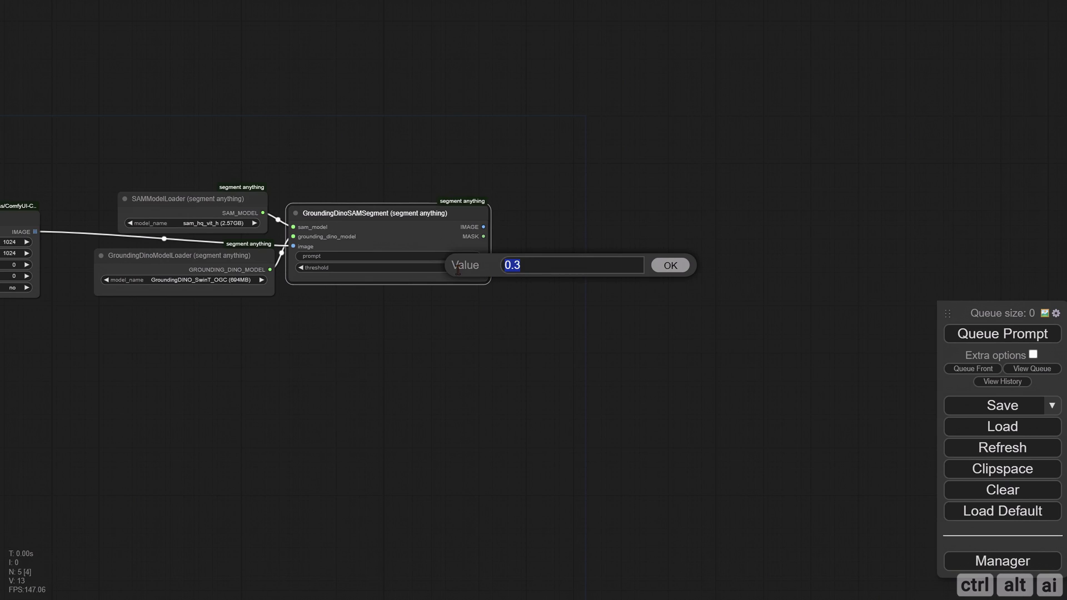
type("0.5")
key("Return")
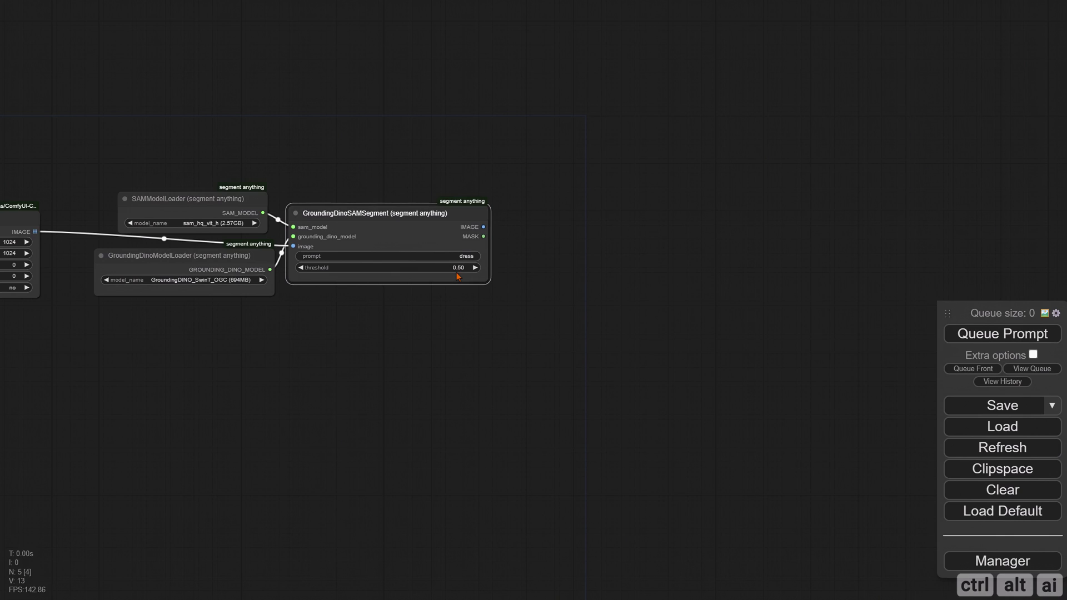
Load the yellow dress picture c5aebd61-6fc4-44b7-ab3a-0d2c29d067d5_3.png into the Load Image node
left_click_drag(328, 330, 504, 344)
scroll(501, 328, "down", 2)
left_click(111, 233)
left_click_drag(191, 244, 203, 235)
left_click_drag(94, 235, 115, 223)
left_click(101, 255)
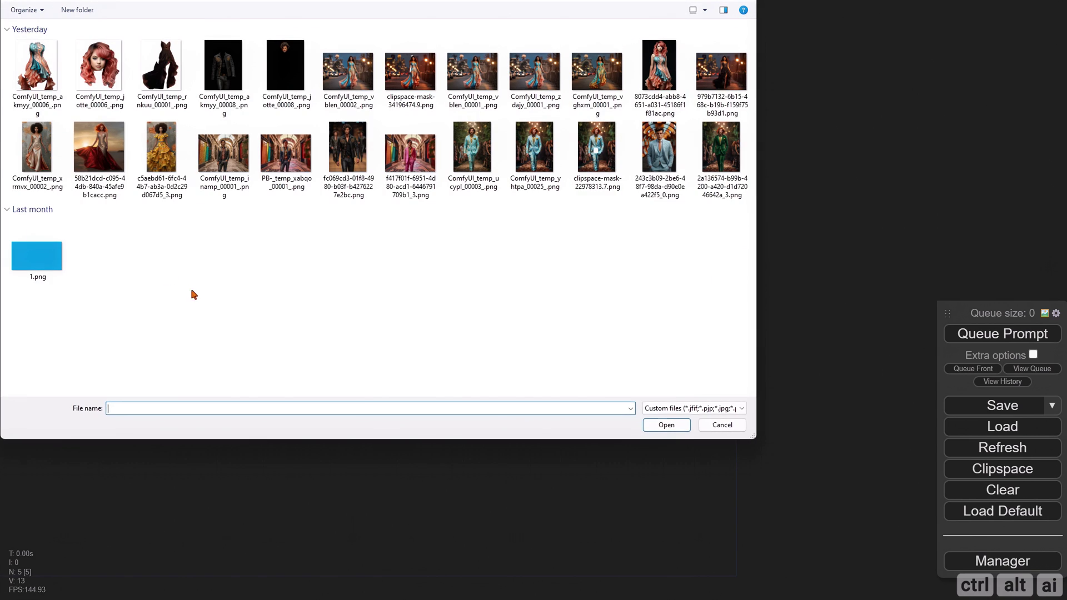
double_click(167, 156)
Attach a Preview Image node to the segment node's IMAGE output, run the workflow and move the preview farther away
left_click_drag(692, 269, 444, 298)
scroll(444, 298, "up", 3)
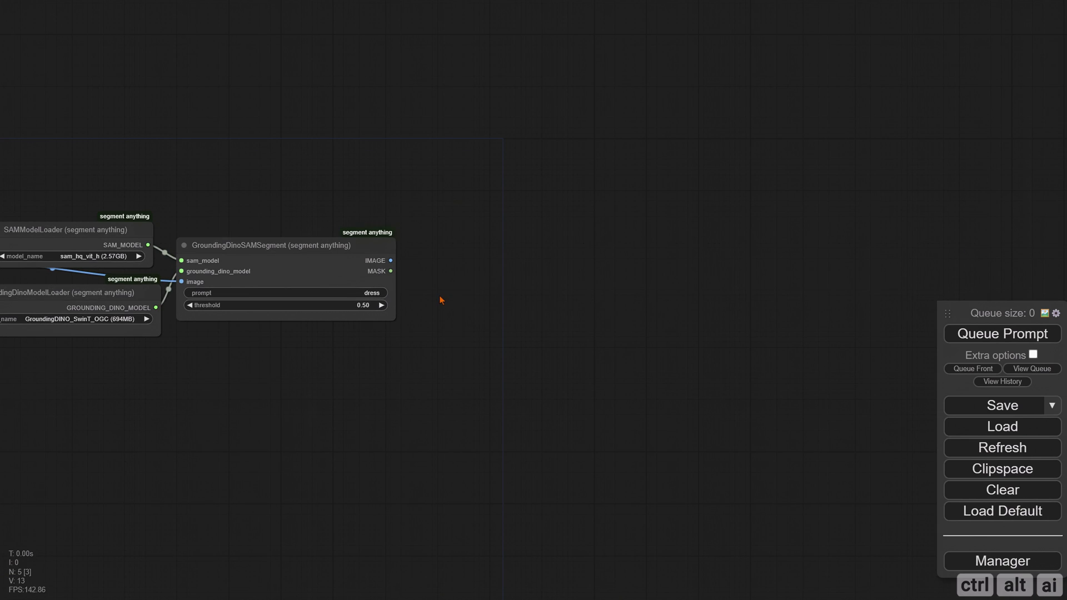
left_click_drag(391, 261, 627, 239)
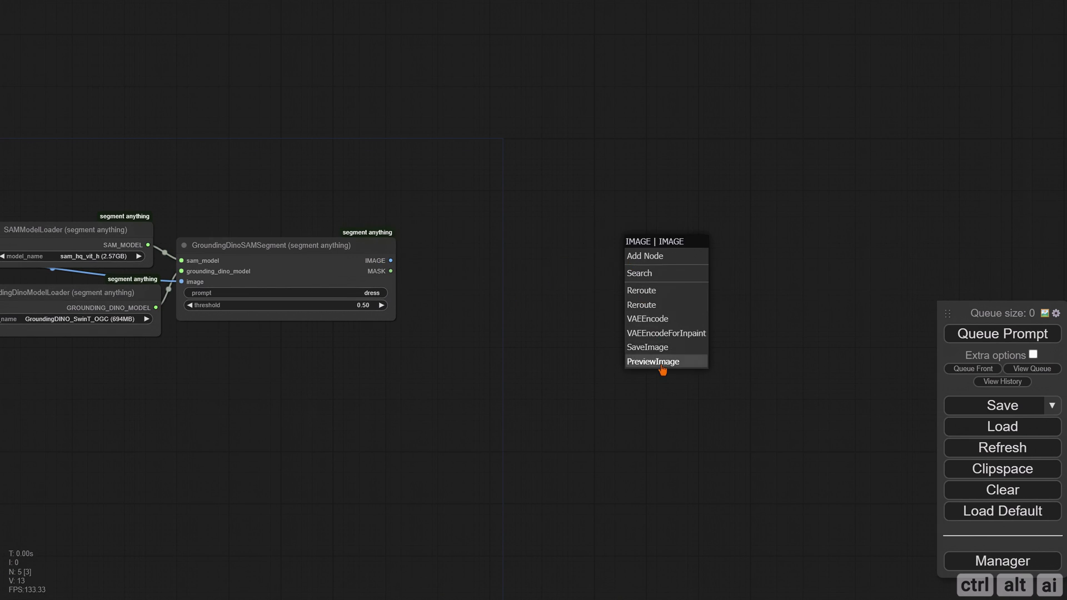
left_click(661, 361)
left_click(1015, 337)
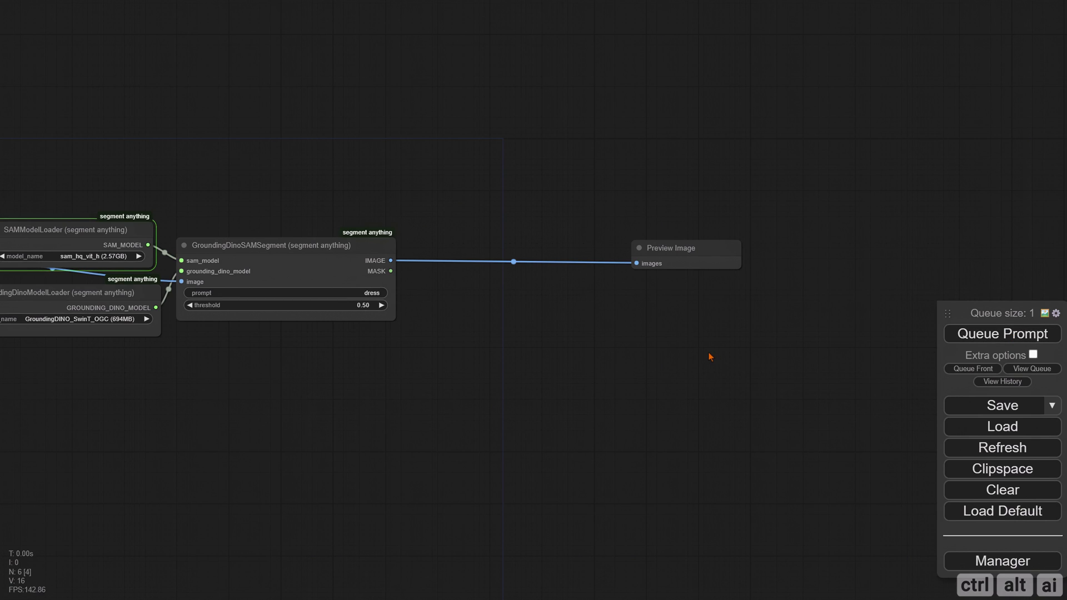
scroll(637, 356, "up", 2)
left_click_drag(693, 236, 767, 233)
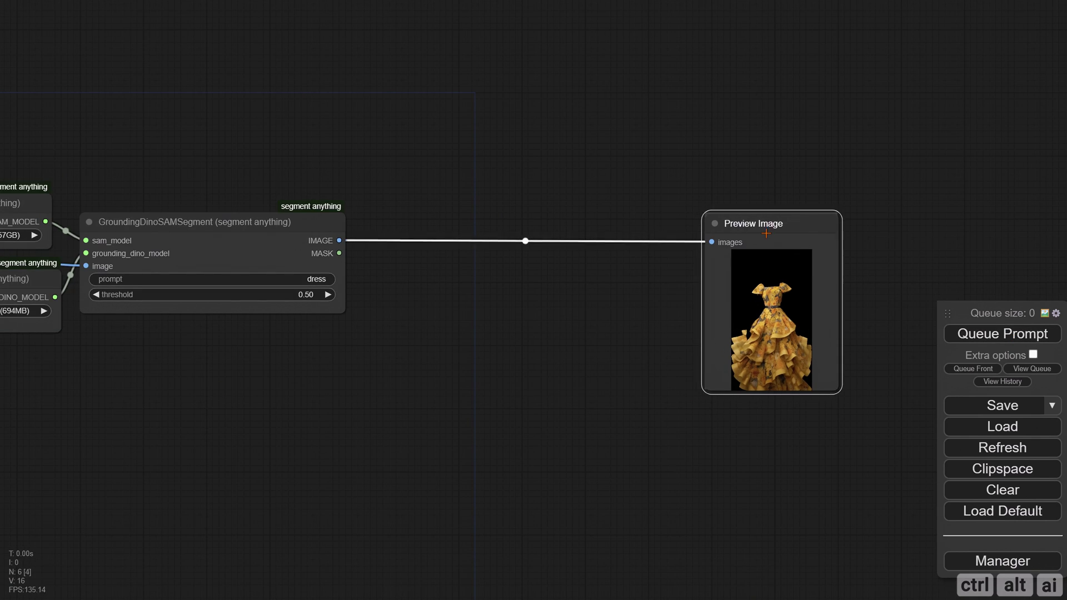
Insert a Convert Mask to Image node between the segment node's MASK output and the Preview Image node, and run the workflow
left_click(440, 312)
double_click(444, 268)
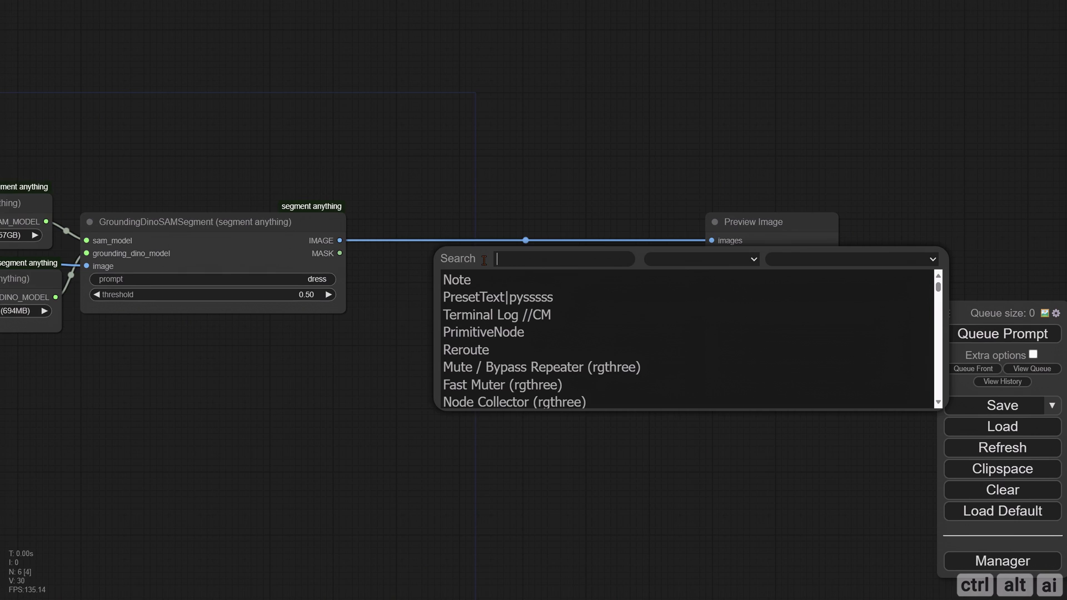
type("mask")
left_click(489, 367)
left_click_drag(503, 287, 495, 277)
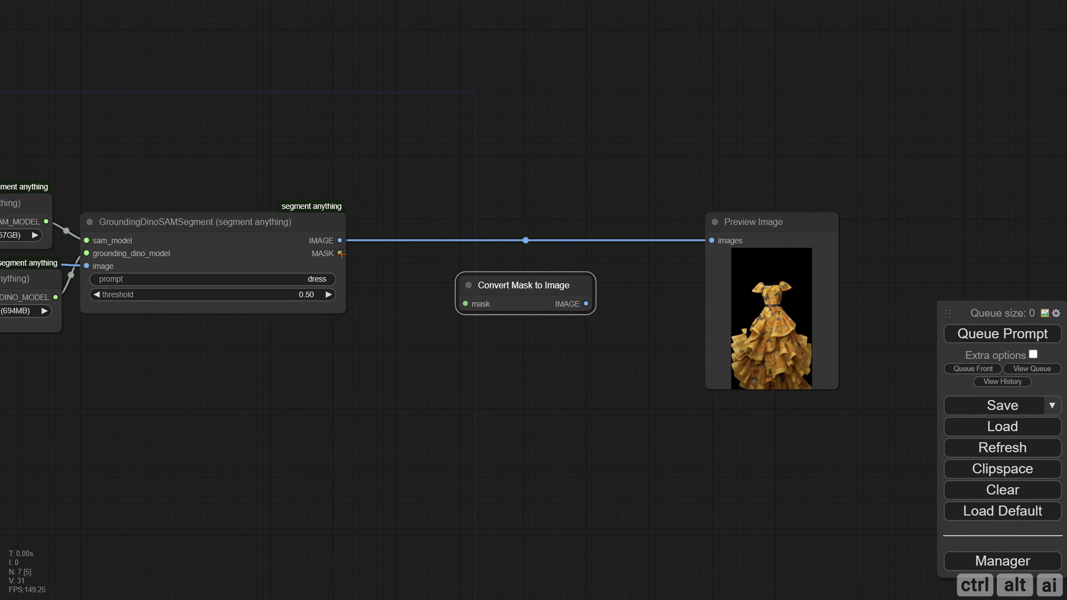
left_click_drag(340, 254, 465, 305)
left_click_drag(587, 304, 712, 240)
left_click(979, 341)
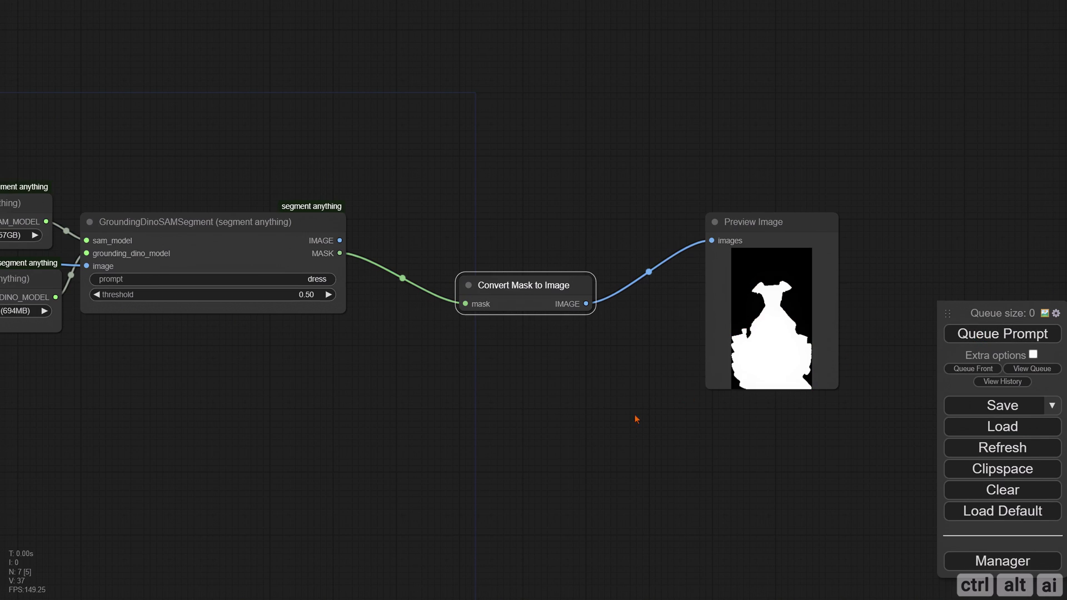
Add a GrowMask node between the segment node's MASK output and Convert Mask to Image, and bring the preview closer
double_click(465, 181)
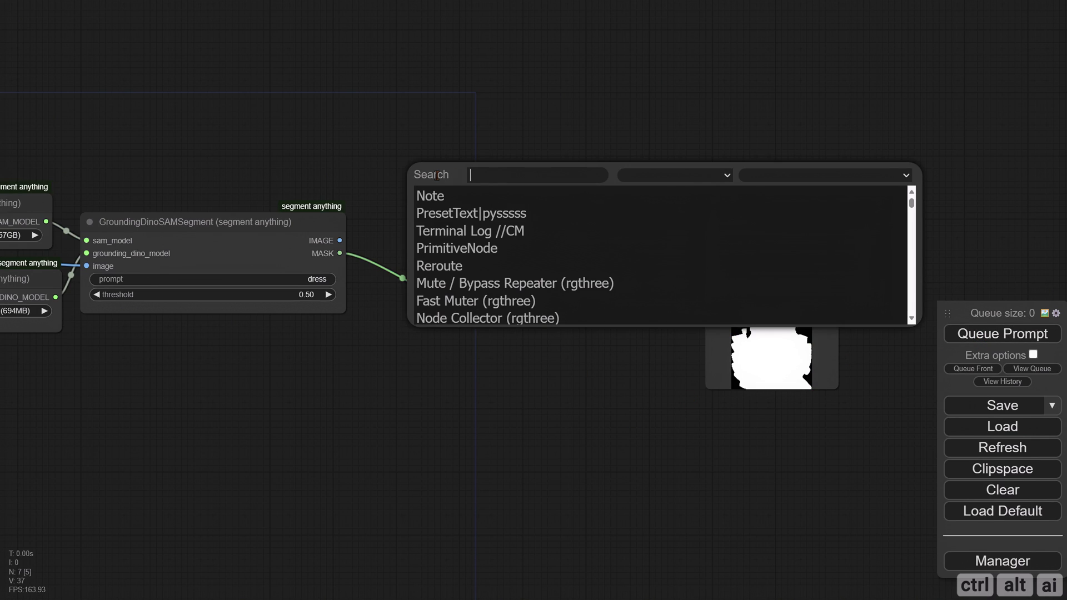
type("grow")
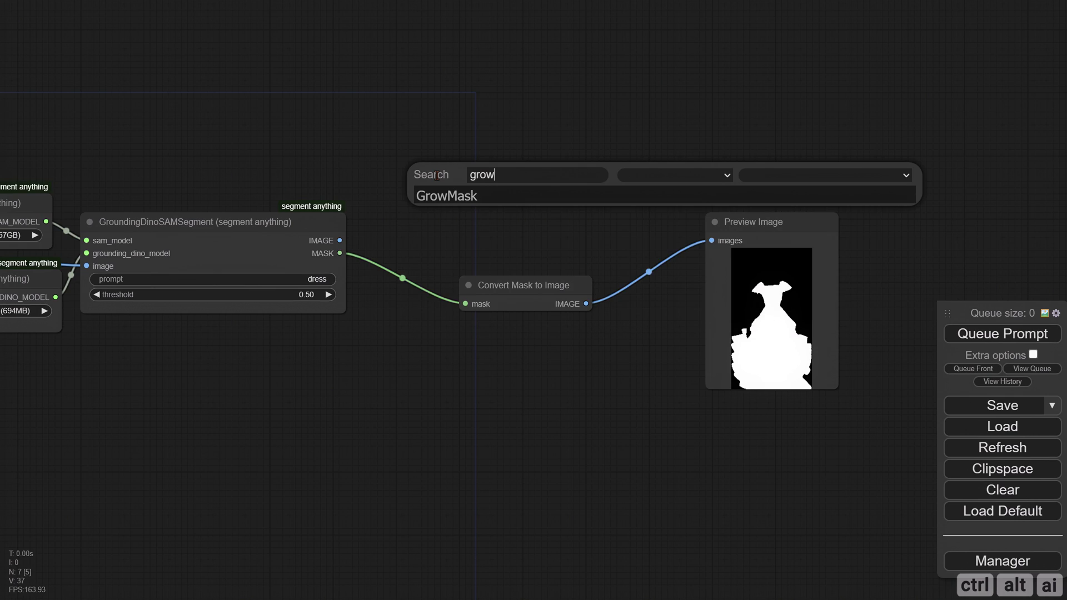
left_click(453, 197)
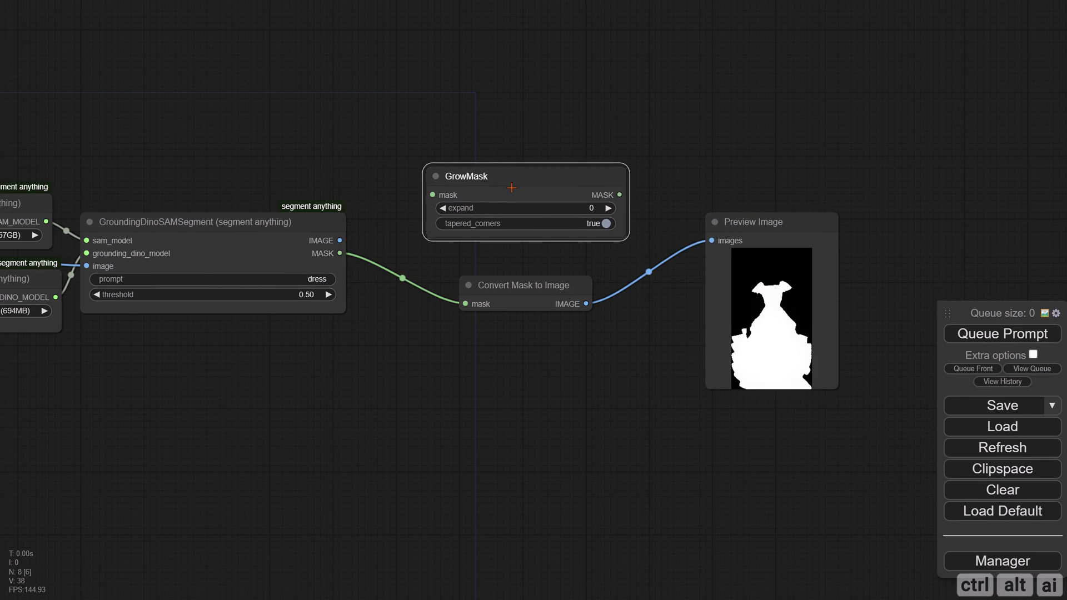
left_click_drag(510, 188, 513, 196)
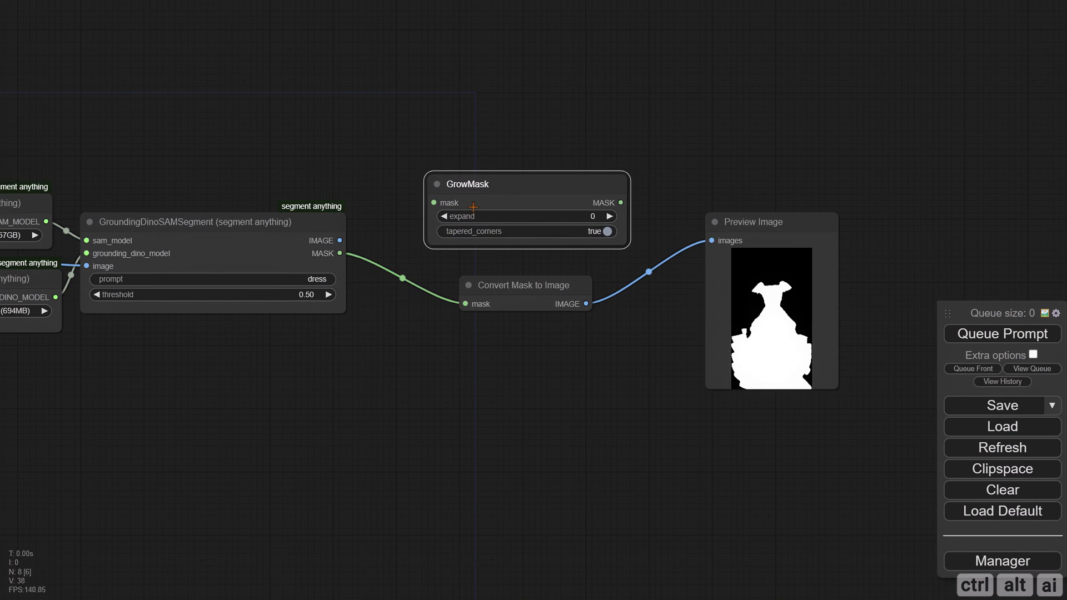
left_click_drag(341, 255, 436, 203)
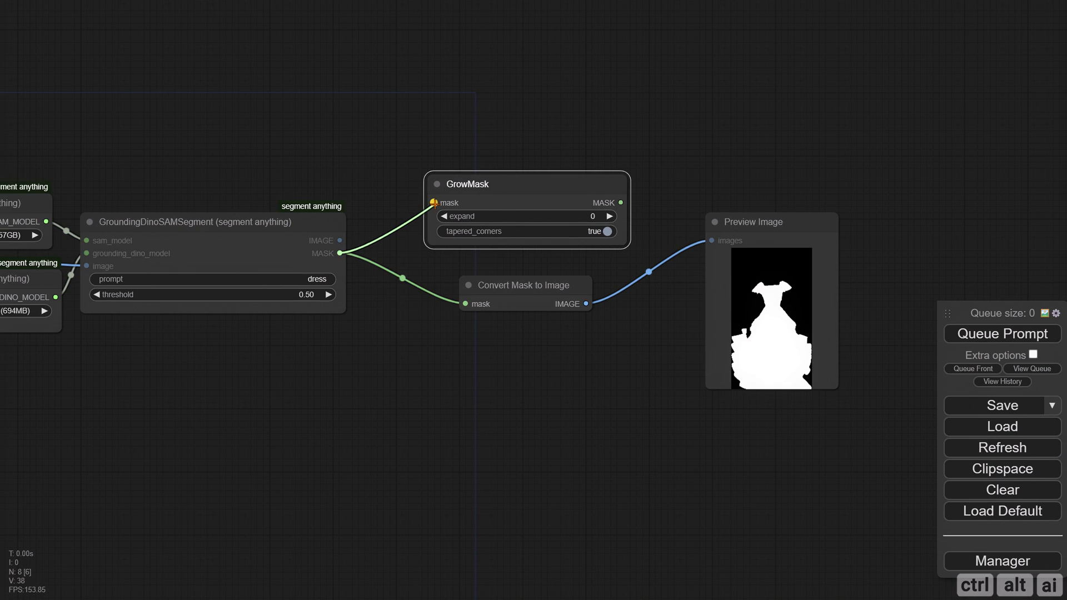
left_click_drag(621, 203, 466, 304)
left_click_drag(535, 187, 529, 200)
left_click_drag(747, 240, 710, 220)
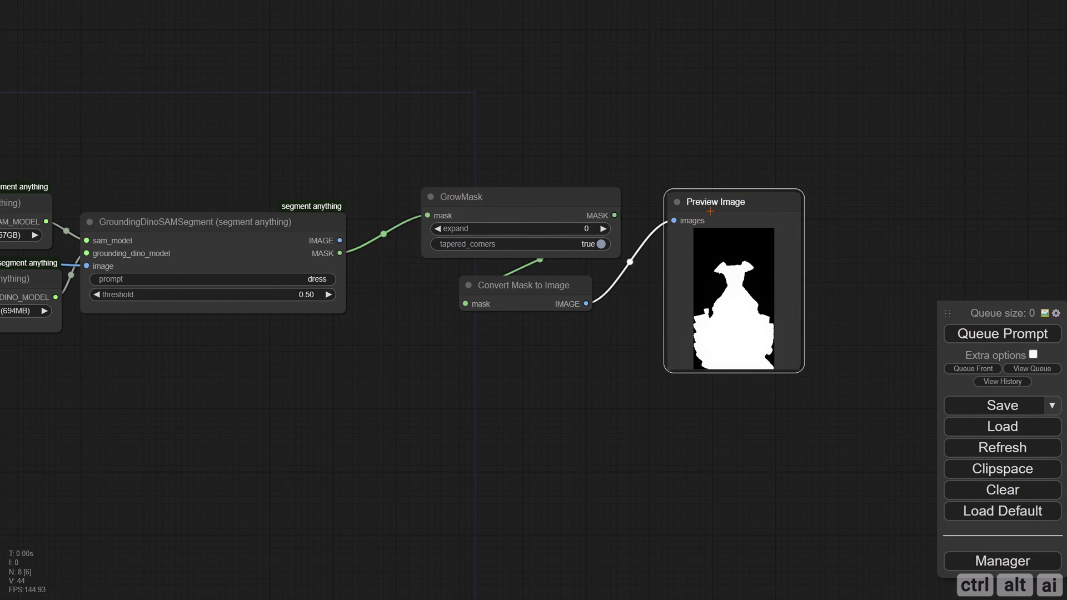
Try GrowMask expand values of 15 and -5, running the workflow after each one
left_click(583, 227)
type("15")
key("Return")
key("ctrl+Return")
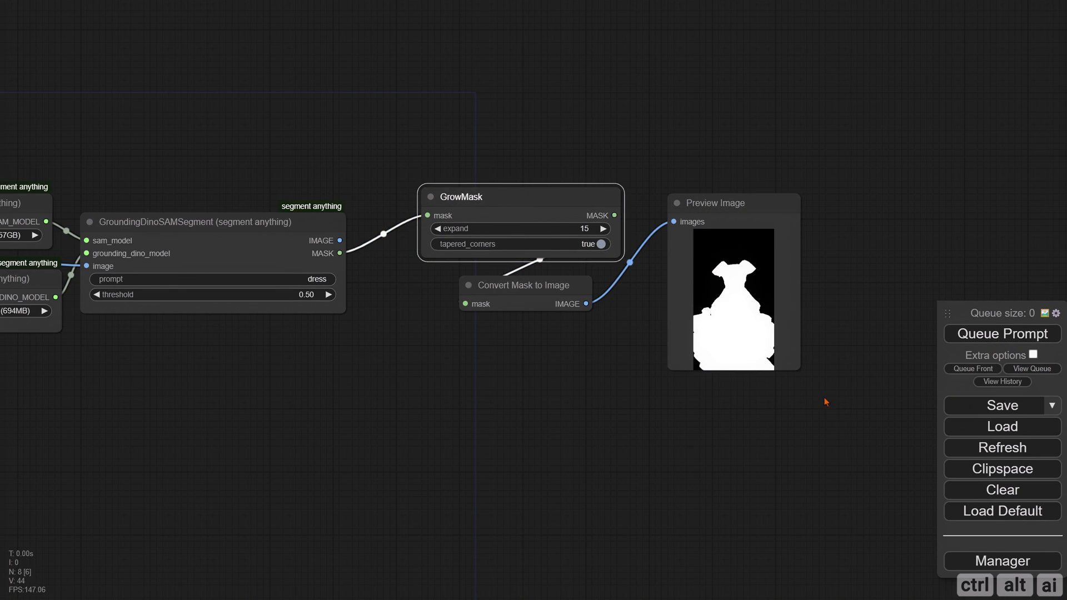
left_click(570, 230)
type("-5")
key("Return")
key("ctrl+Return")
Set the GrowMask expand value to 6 and run the workflow
left_click(590, 227)
type("6")
key("Return")
key("ctrl+Return")
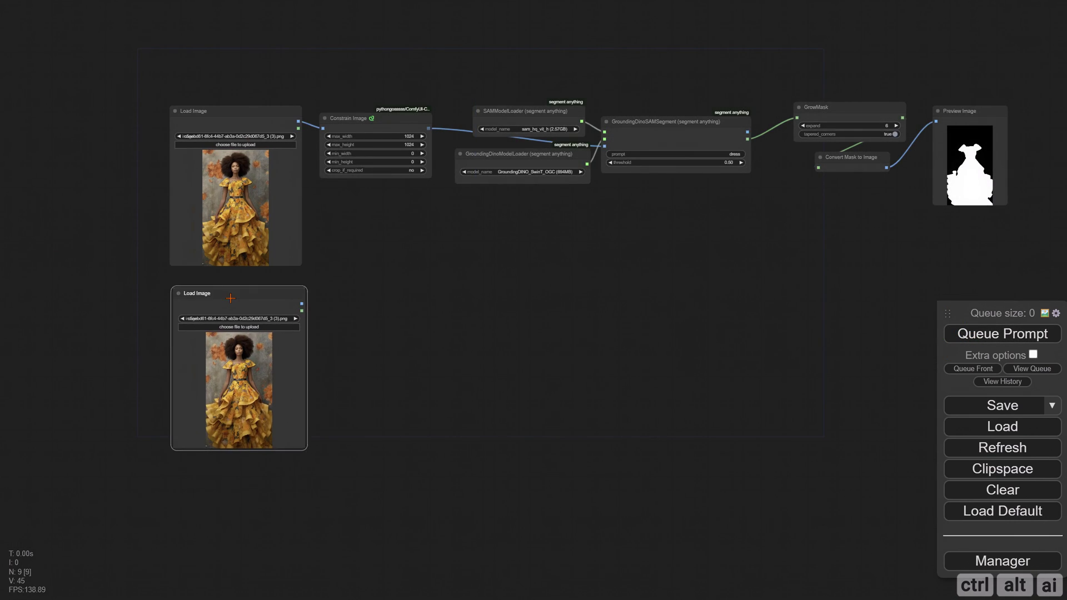
Load the picture of the red-haired woman into the second Load Image node and attach an Image Rembg (Remove Background) node
scroll(393, 286, "up", 5)
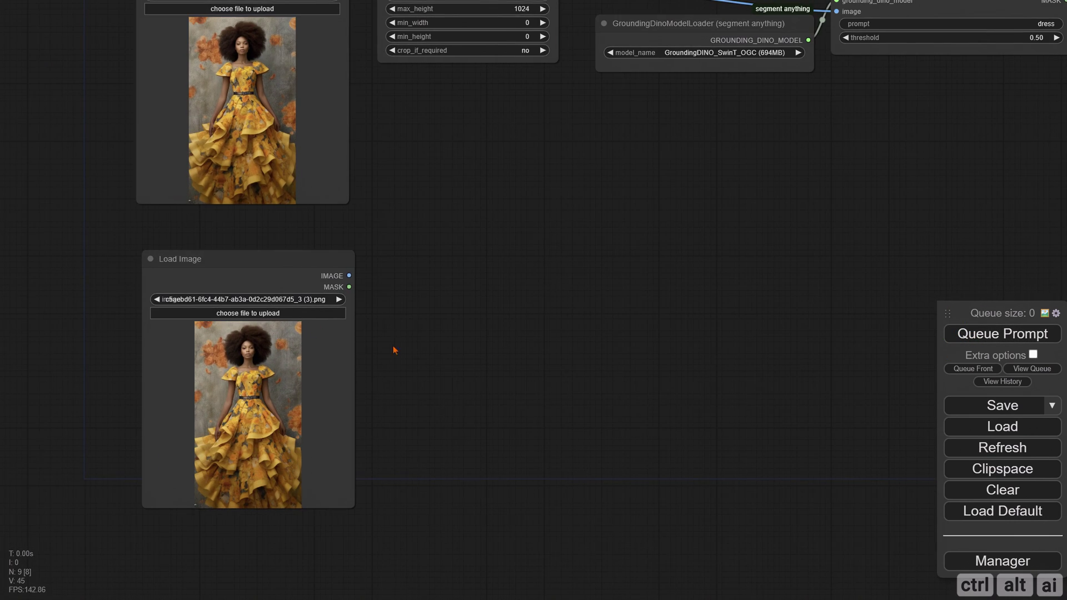
left_click(255, 313)
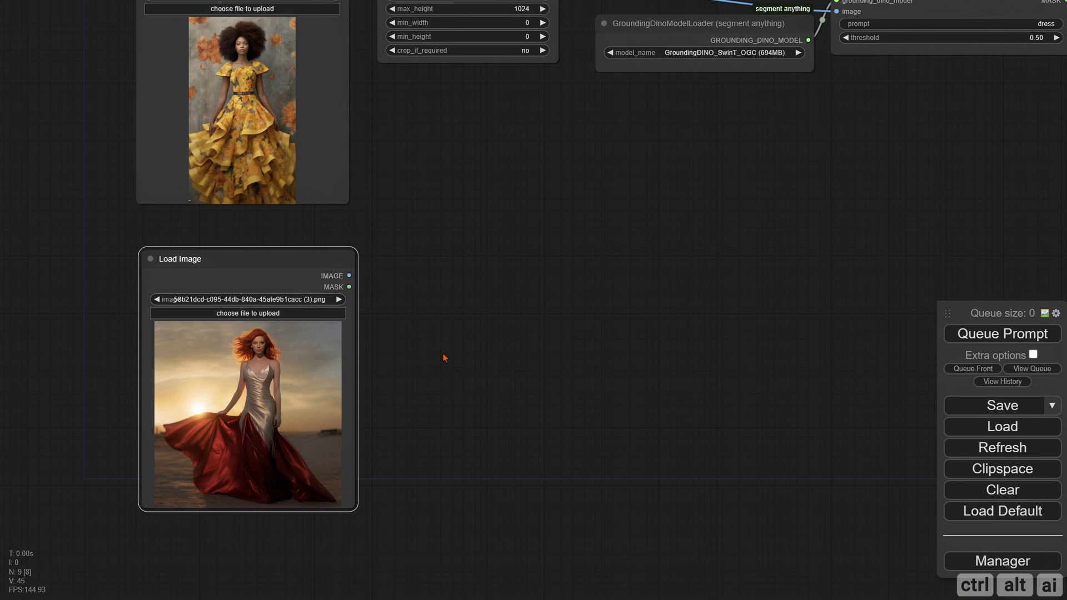
left_click_drag(349, 276, 453, 250)
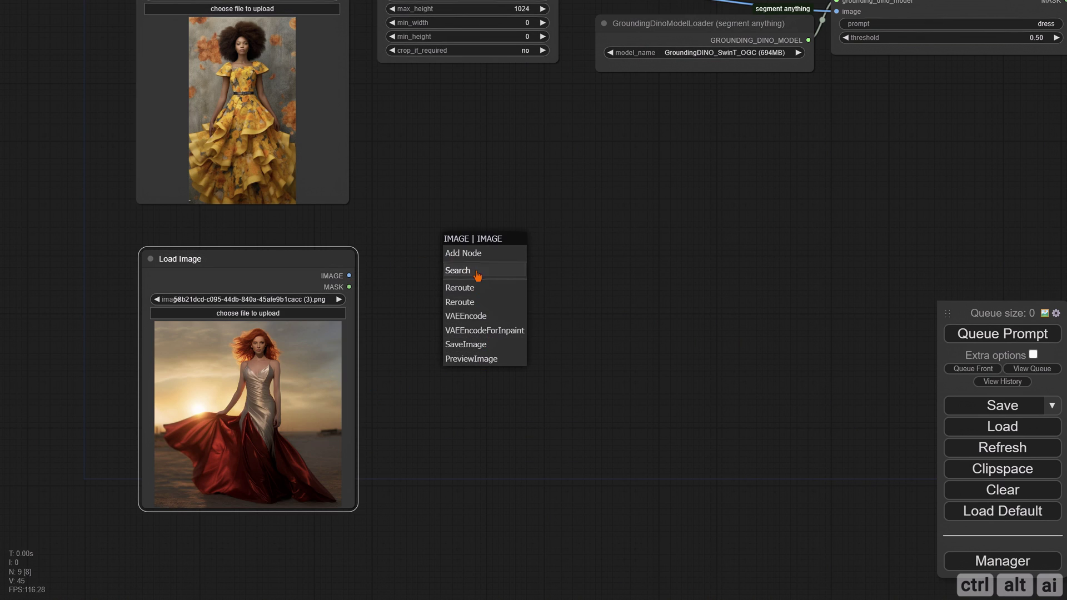
left_click(467, 272)
type("remo")
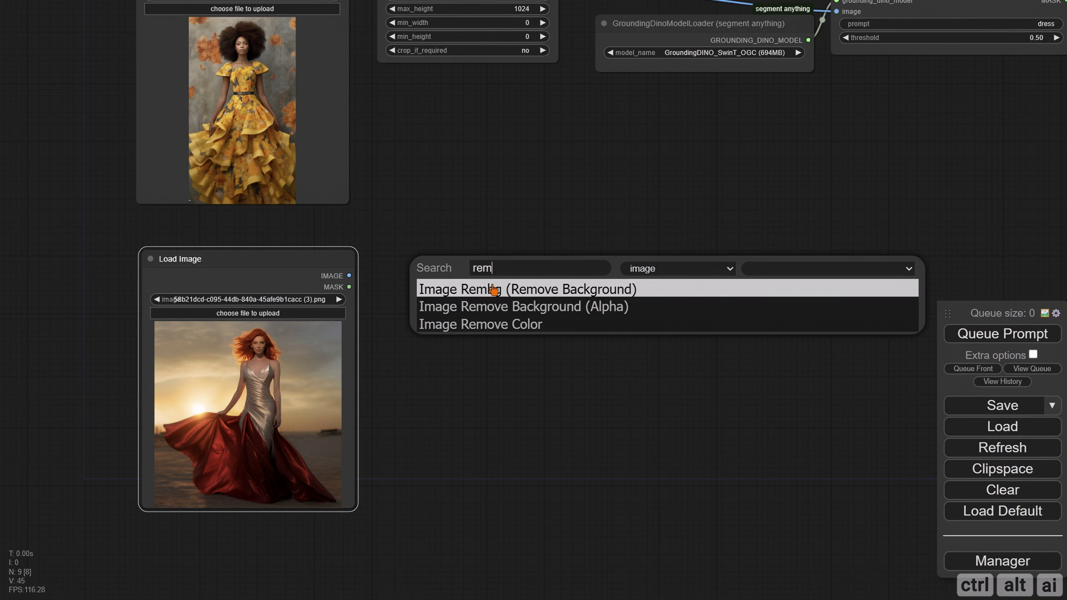
left_click(489, 288)
mouse_move(638, 371)
left_mouse_down()
mouse_move(467, 371)
mouse_move(433, 432)
left_mouse_up()
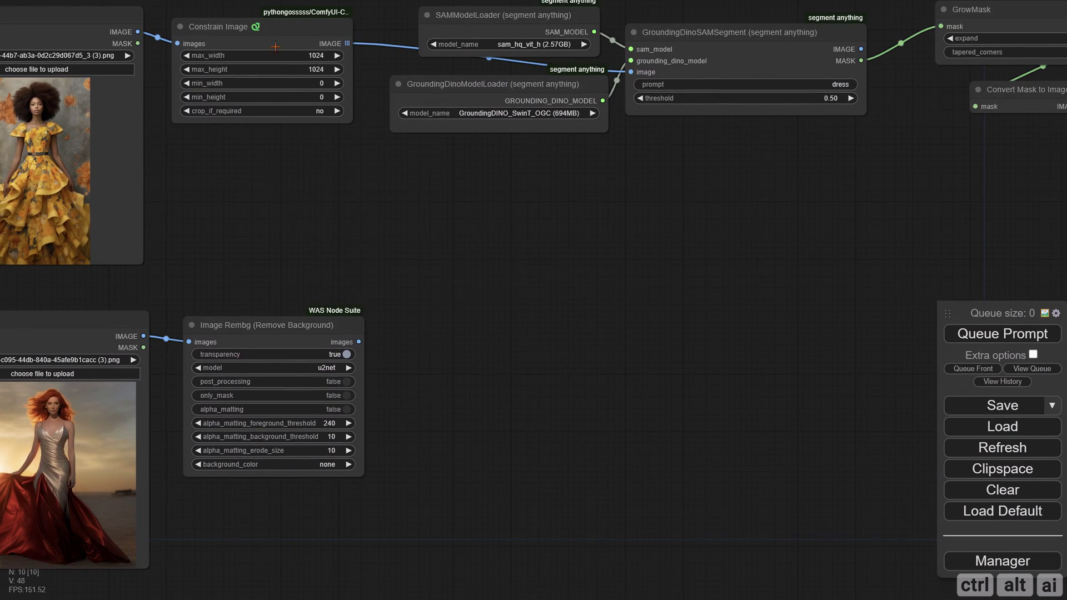
Duplicate the Constrain Image node beside Image Rembg and connect the Rembg images output to it
left_click_drag(273, 31, 486, 328, "alt")
left_click_drag(359, 341, 390, 348)
left_click_drag(611, 390, 566, 318)
Attach a Preview Image node to the duplicated Constrain Image node, run the workflow and enlarge the preview
left_click_drag(515, 276, 305, 433)
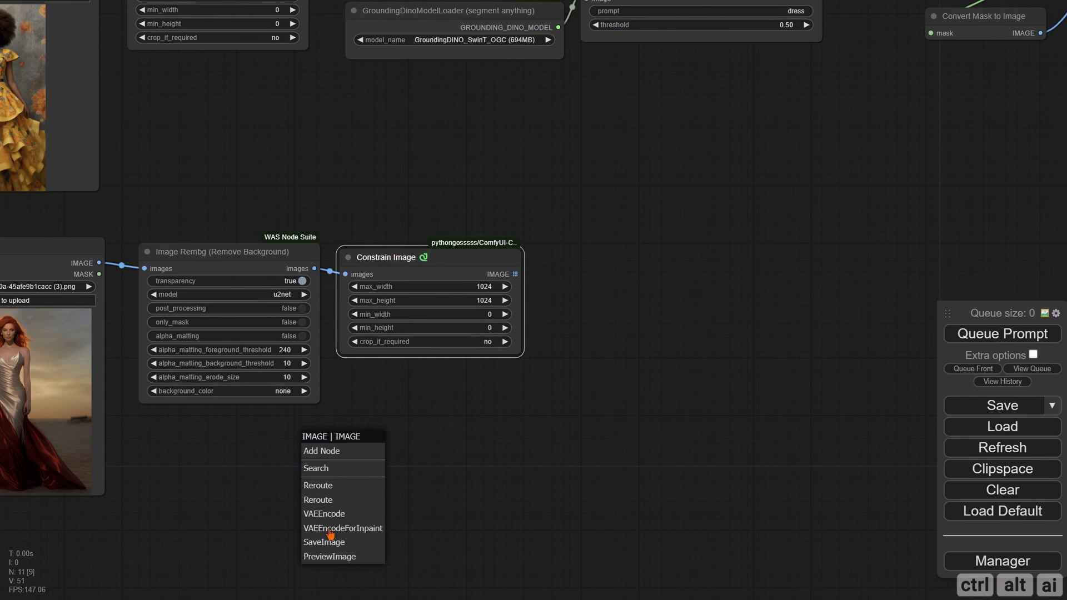
left_click(330, 555)
left_click_drag(456, 500, 554, 416)
left_click(976, 333)
left_click_drag(526, 510, 600, 583)
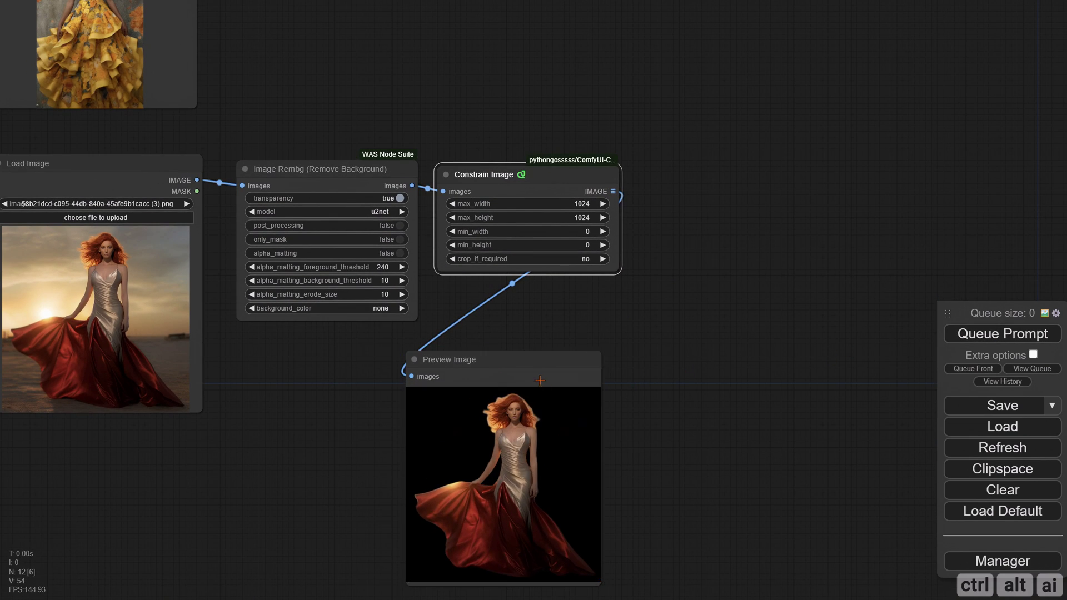
left_click_drag(541, 378, 567, 326)
left_click(727, 350)
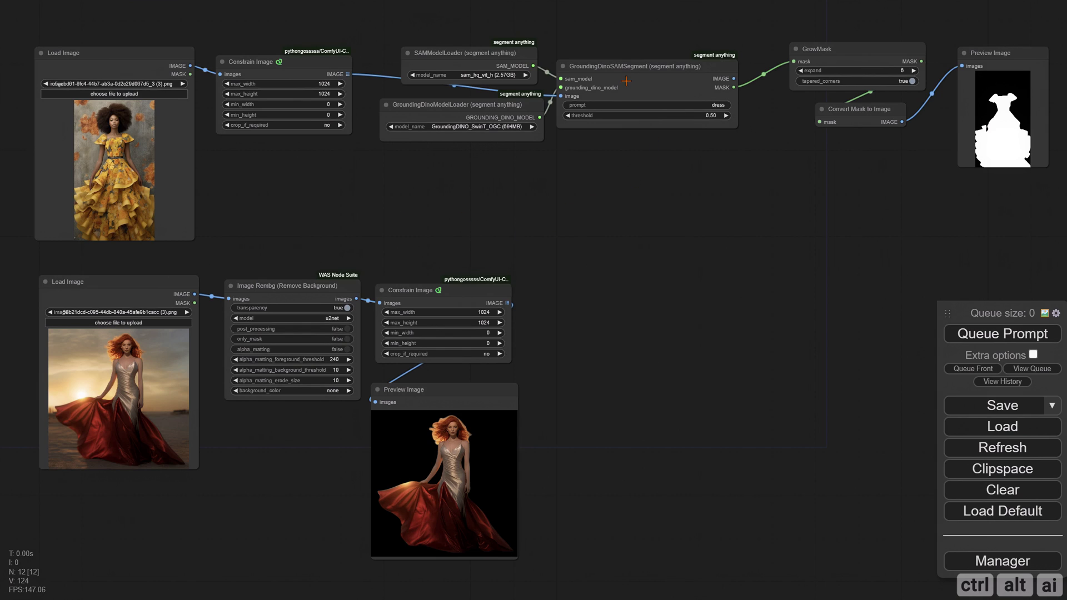
Duplicate the GroundingDinoSAMSegment node twice, stacking both copies beside the second Constrain Image node
left_click_drag(626, 79, 626, 306)
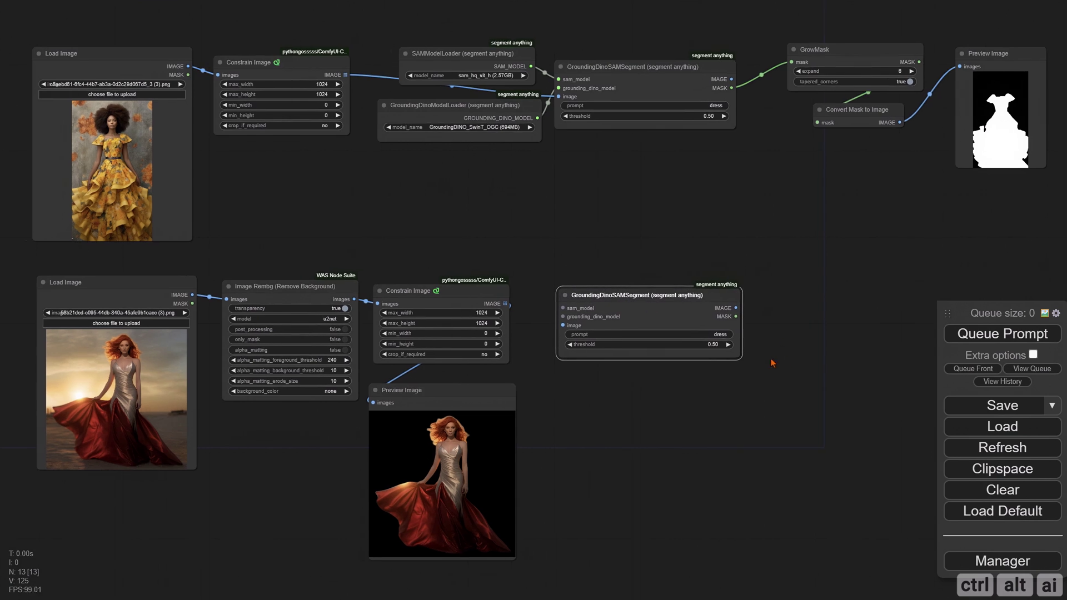
left_click_drag(769, 361, 559, 333)
left_click_drag(488, 285, 495, 395)
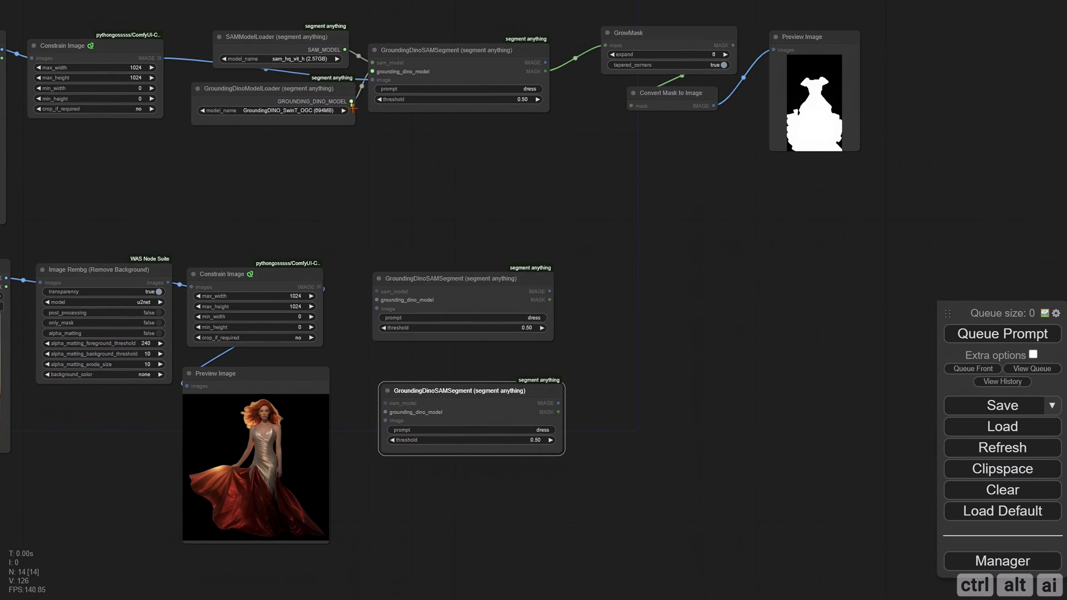
Connect the SAMModelLoader and GroundingDinoModelLoader outputs to the model inputs of both duplicated segment nodes
left_click_drag(352, 101, 385, 412)
left_click_drag(345, 49, 385, 404)
left_click_drag(346, 49, 380, 292)
left_click_drag(597, 331, 562, 293)
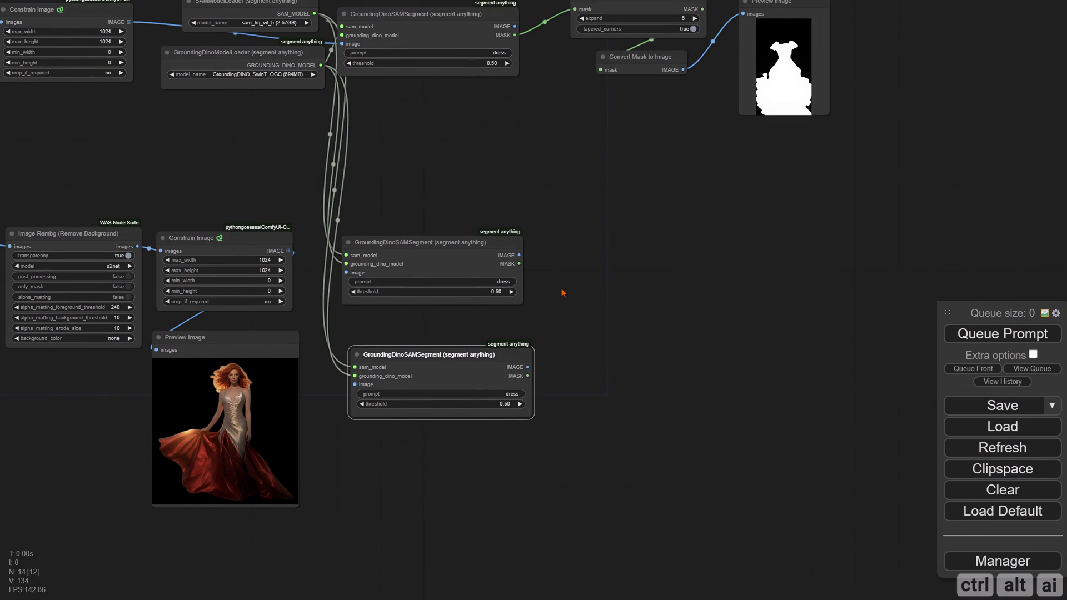
Set the threshold of the upper duplicated GroundingDinoSAMSegment node to 0.2
left_click(492, 290)
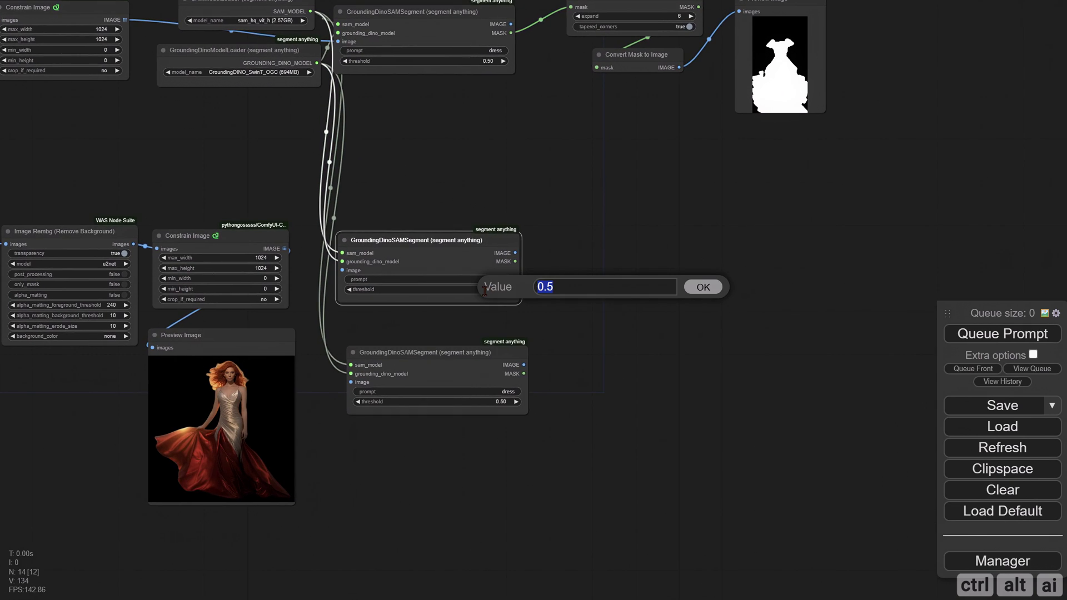
type("0.")
key("Return")
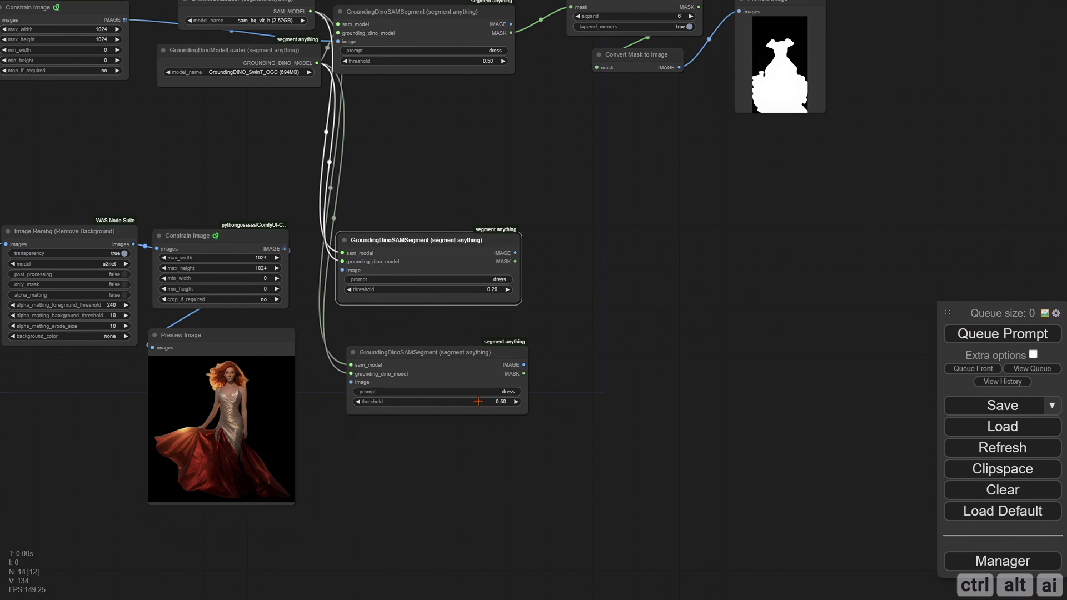
Set the lower duplicated GroundingDinoSAMSegment node's threshold to 0.2 and its prompt to "face,hair"
left_click(494, 402)
type("0.")
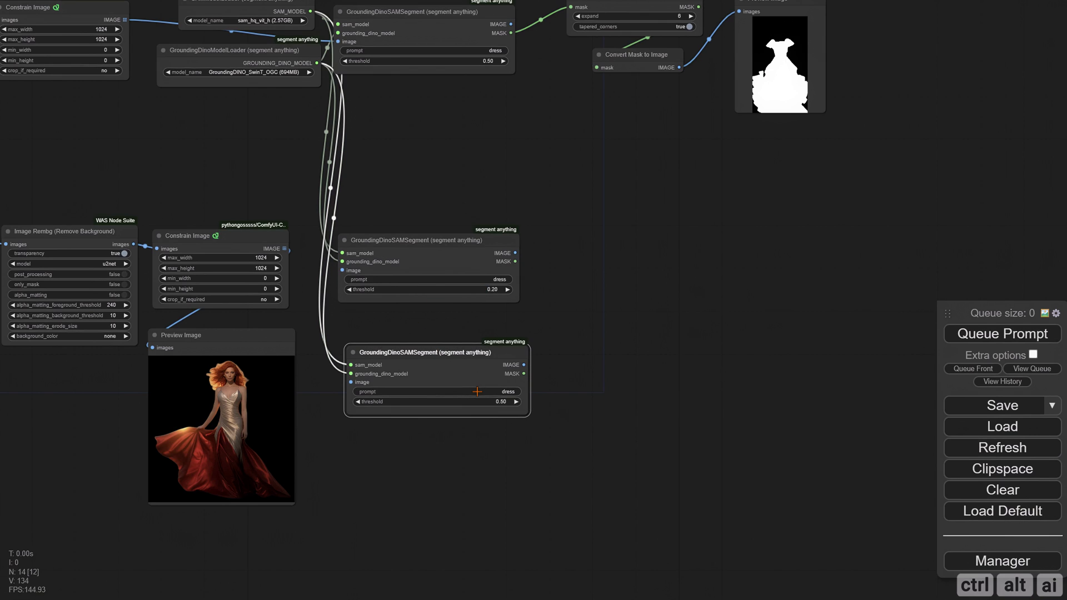
left_click(503, 393)
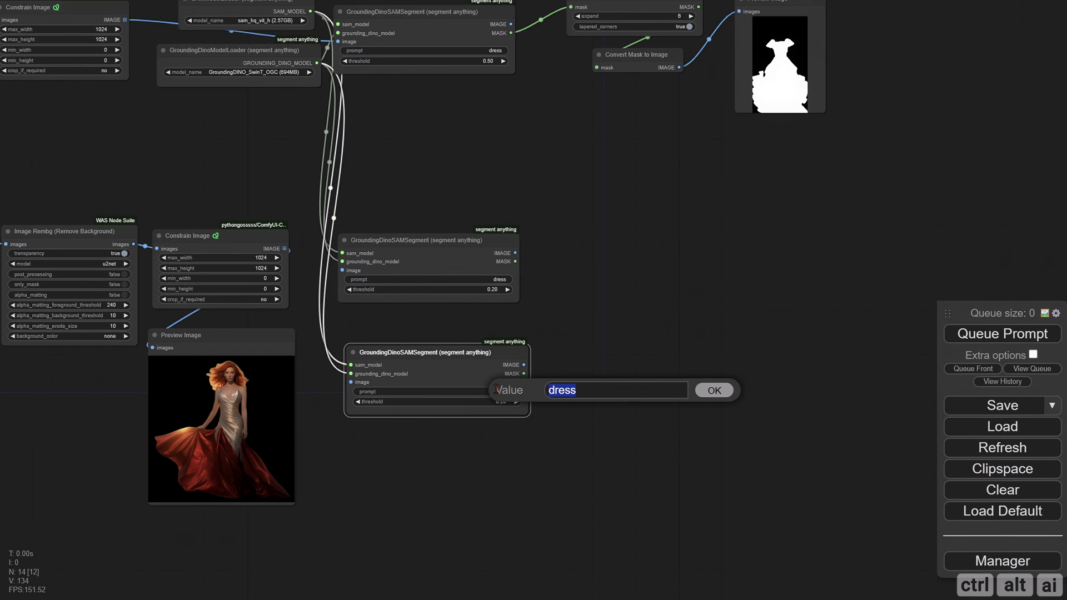
type("face,hair")
key("Return")
Copy the Convert Mask to Image and Preview Image pair twice, placing one pair beside each duplicated segment node
left_click_drag(752, 205, 604, 263)
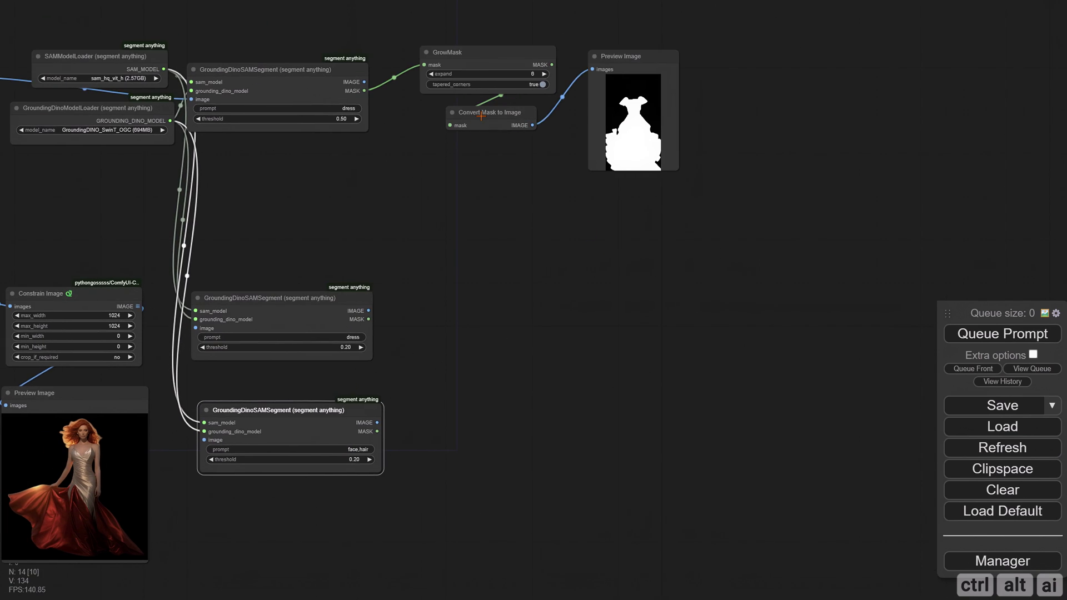
left_click(479, 112)
left_click(666, 92, "ctrl")
key("ctrl+v")
left_click_drag(586, 388, 592, 295)
key("ctrl+v")
left_click_drag(657, 425, 578, 449)
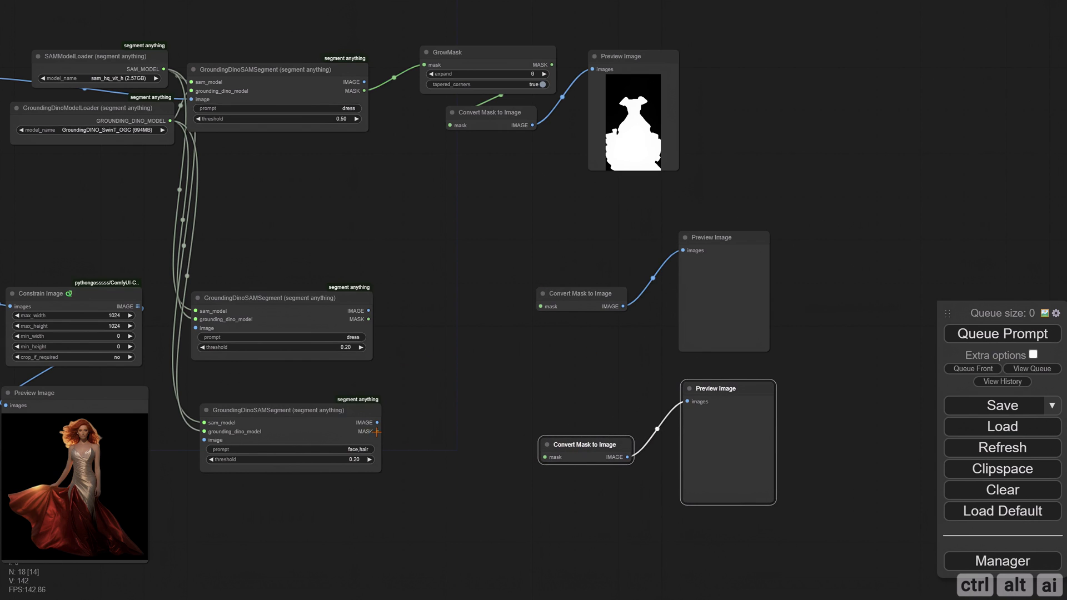
Connect the MASK outputs of both duplicated segment nodes to their Convert Mask to Image nodes and run the workflow
left_click_drag(377, 432, 546, 457)
left_click_drag(368, 319, 540, 307)
left_click(1003, 334)
Connect the second Load Image node's IMAGE output to both duplicated segment nodes, run the workflow and inspect the mask previews
left_click_drag(408, 359, 740, 348)
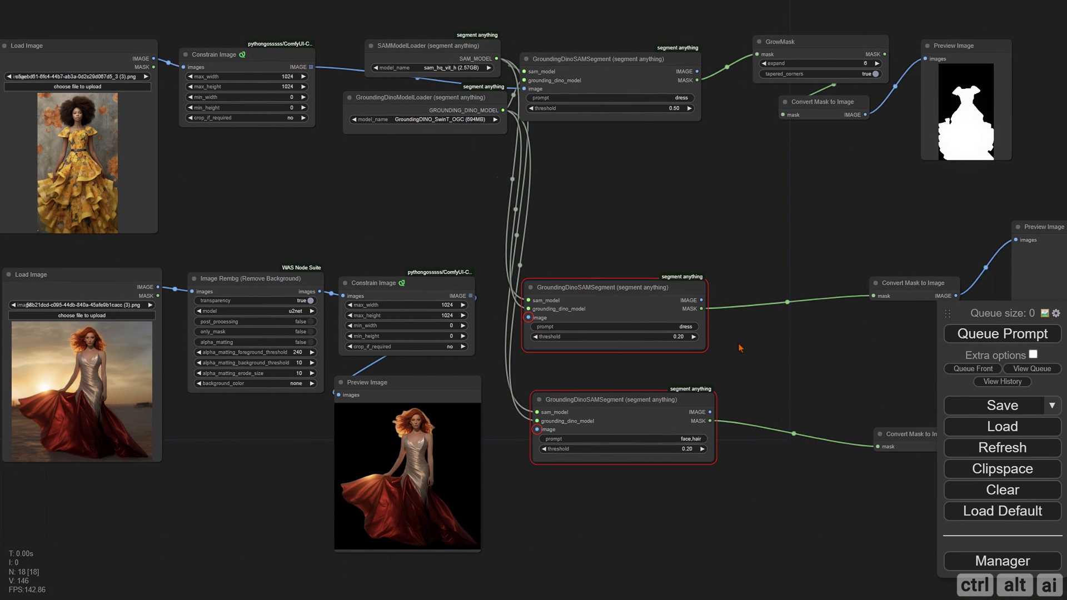
left_click_drag(158, 287, 537, 429)
left_click_drag(739, 389, 404, 353)
left_click(1002, 334)
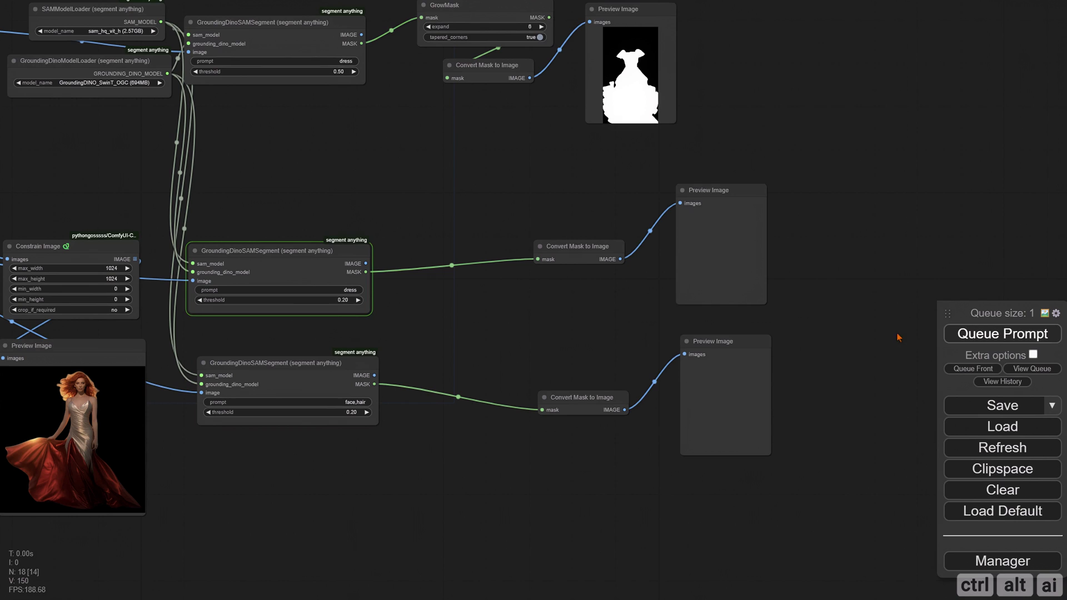
scroll(708, 369, "up", 12)
scroll(690, 375, "down", 2)
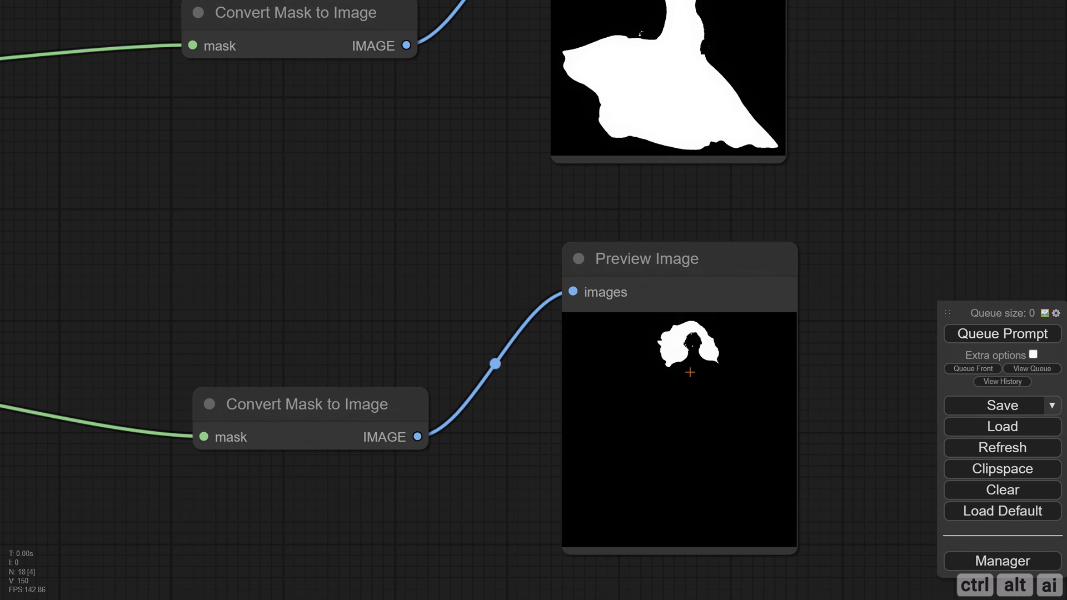
scroll(686, 373, "down", 9)
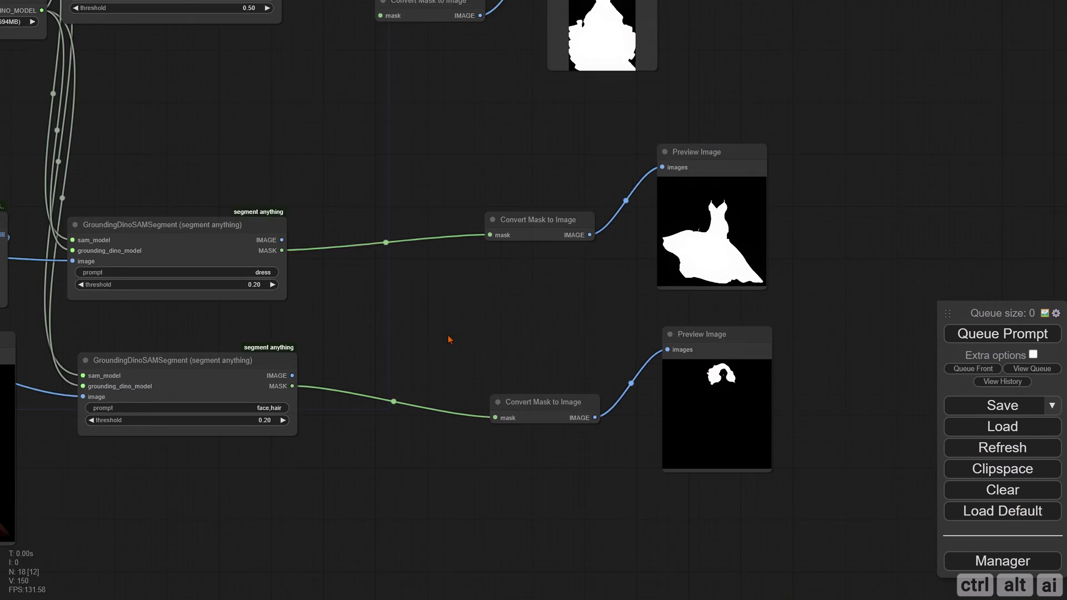
Duplicate the GrowMask node and insert it between the "face,hair" segment node's MASK output and its Convert Mask to Image node
left_click_drag(406, 273, 405, 280)
left_click_drag(384, 43, 374, 394, "alt")
left_click_drag(473, 446, 437, 373)
left_click_drag(404, 337, 394, 398)
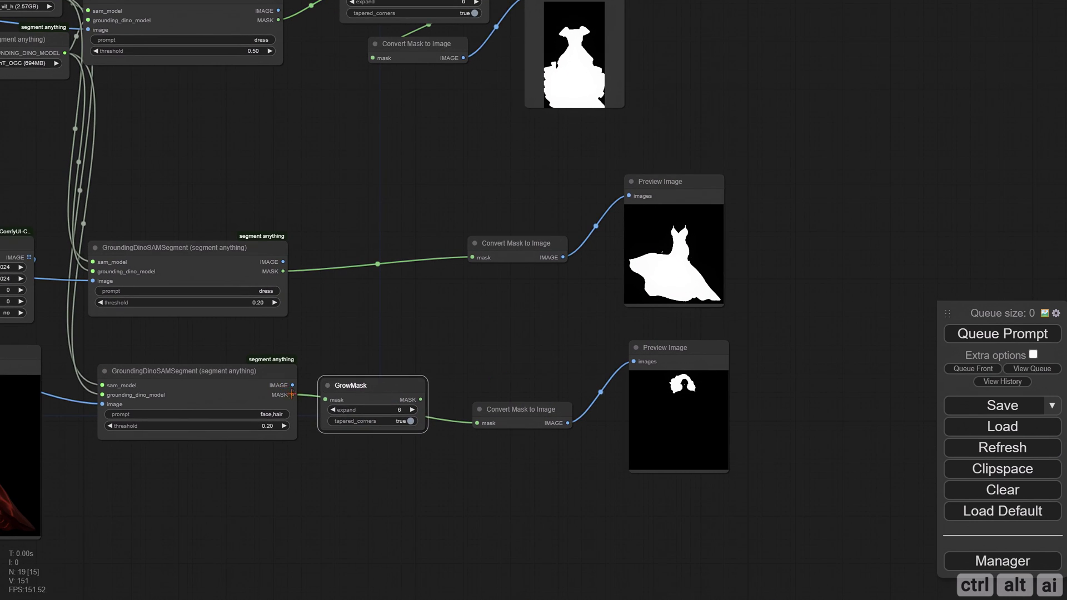
left_click_drag(293, 395, 337, 400)
left_click_drag(422, 400, 477, 424)
Set the duplicated GrowMask node's expand value to 10
left_click(402, 410)
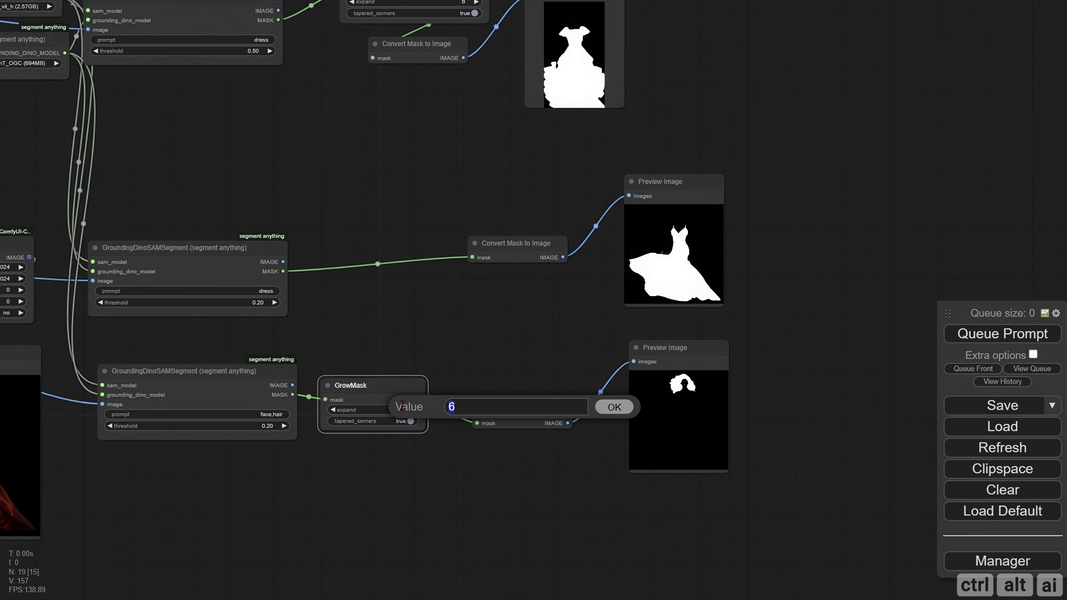
type("10")
key("Return")
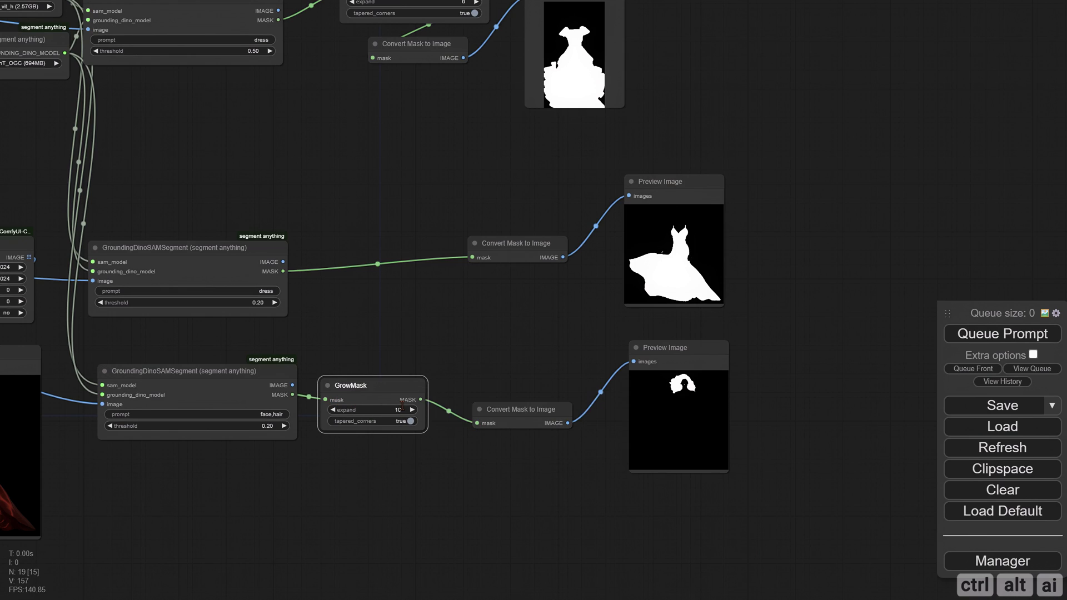
Connect the second Constrain Image node's IMAGE output to the lower "dress" and "face,hair" segment nodes and run the workflow
left_click(961, 336)
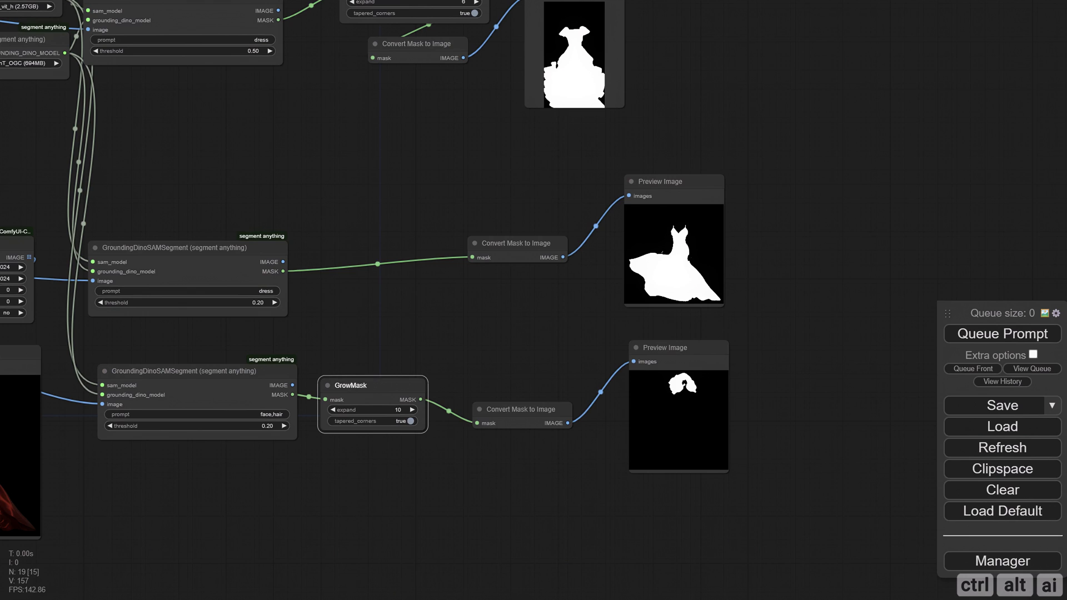
left_click_drag(328, 328, 703, 302)
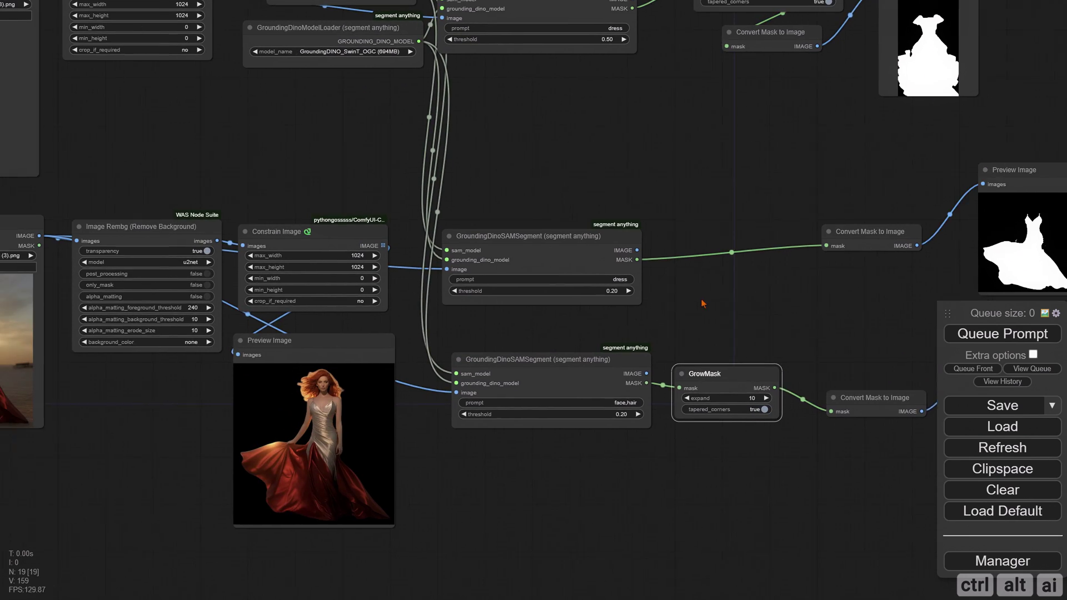
left_click_drag(298, 162, 191, 179)
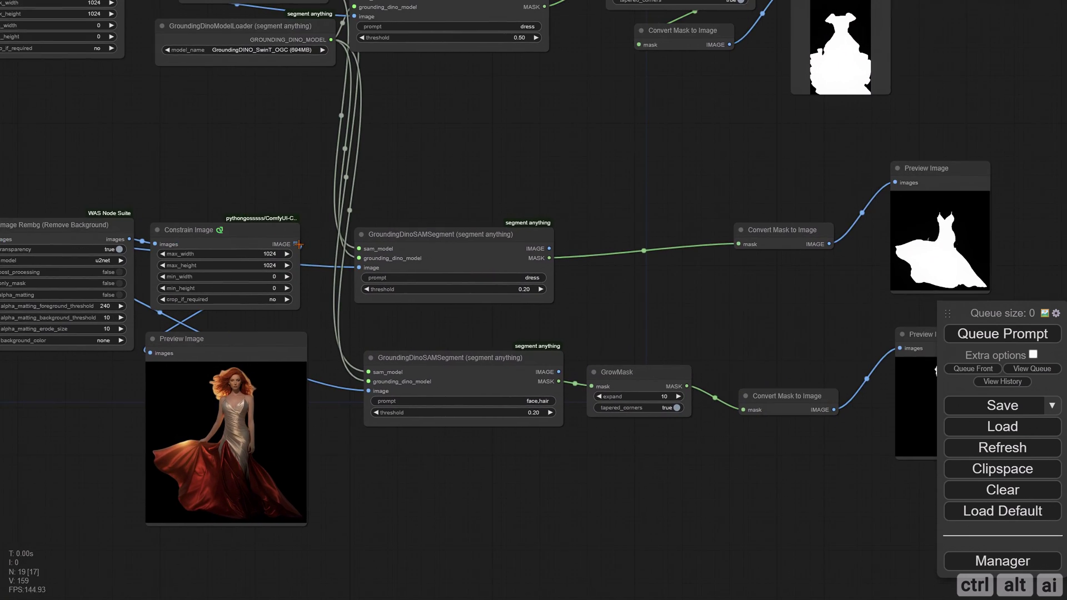
left_click_drag(296, 244, 359, 267)
left_click_drag(291, 246, 368, 391)
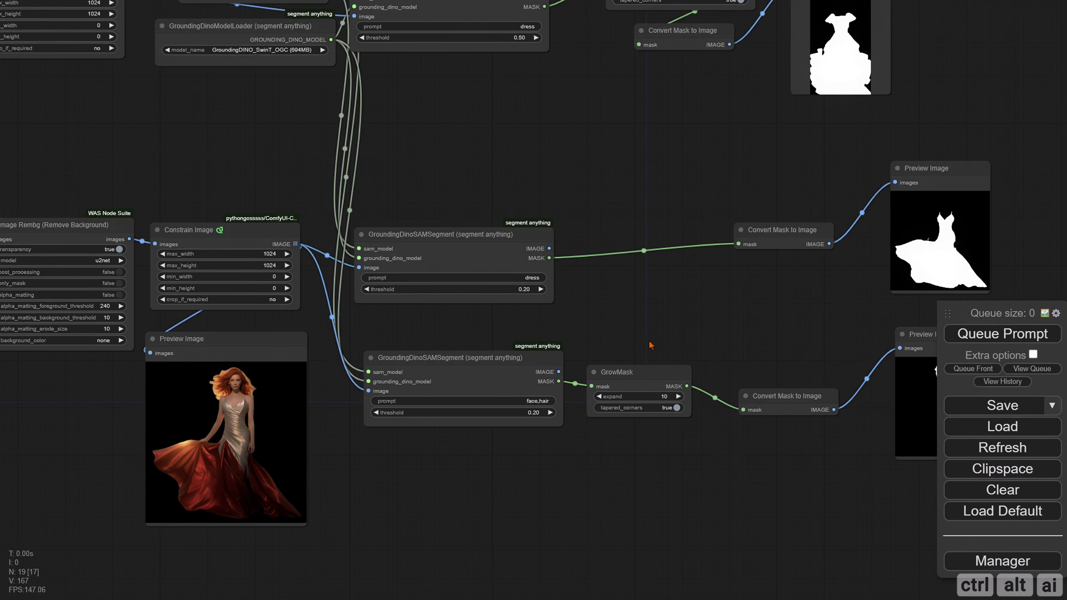
left_click_drag(716, 342, 415, 334)
key("ctrl+Return")
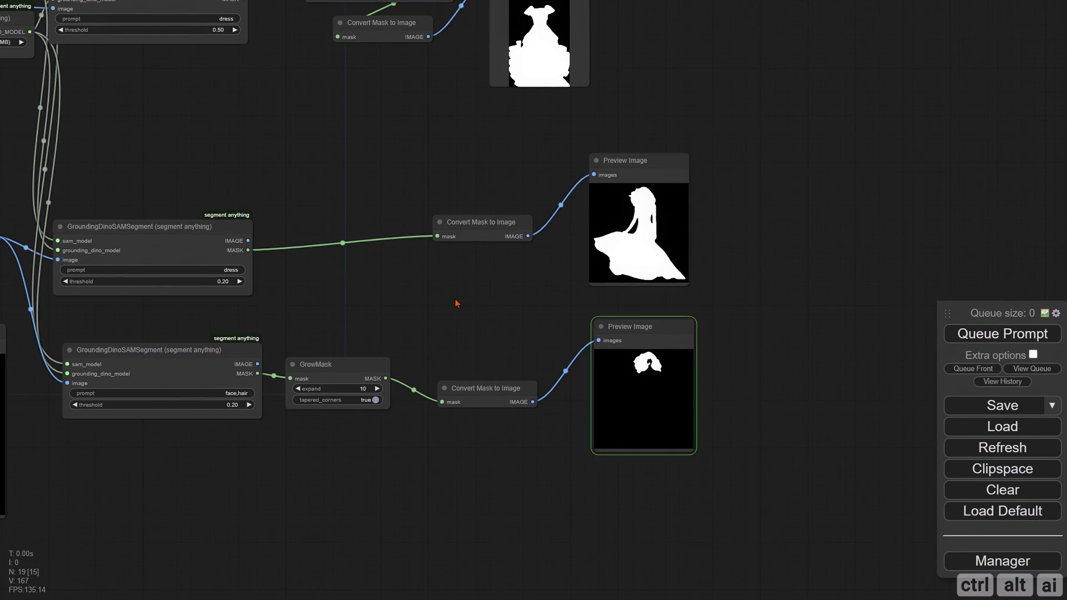
Add an Impact Pack Bitwise(MASK - MASK) node between the lower "dress" and "face,hair" mask branches
left_click_drag(436, 295, 355, 314)
right_click(265, 288)
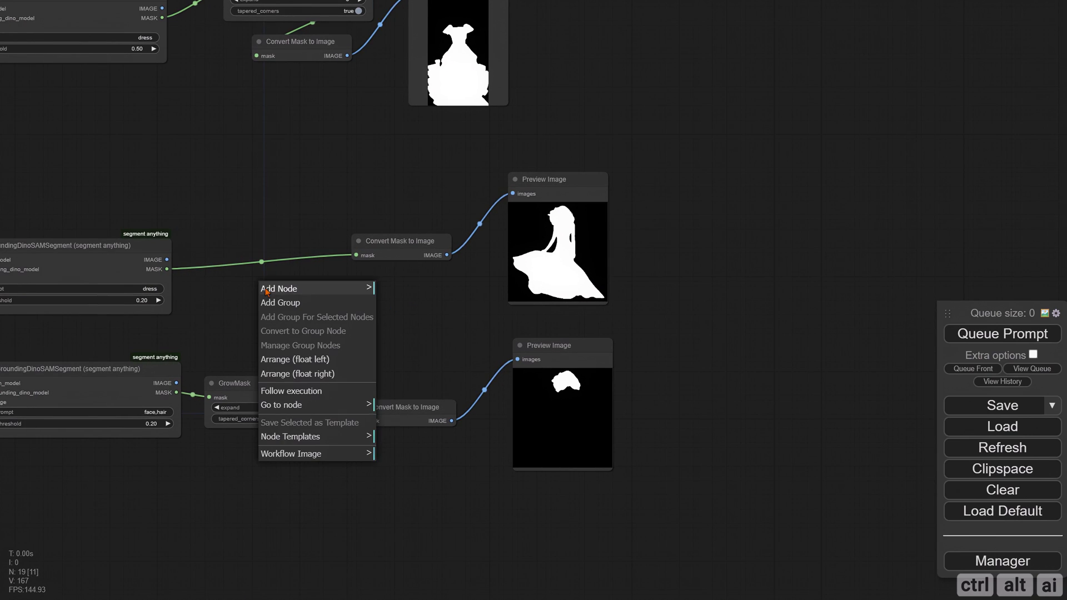
left_click(279, 288)
left_click(408, 421)
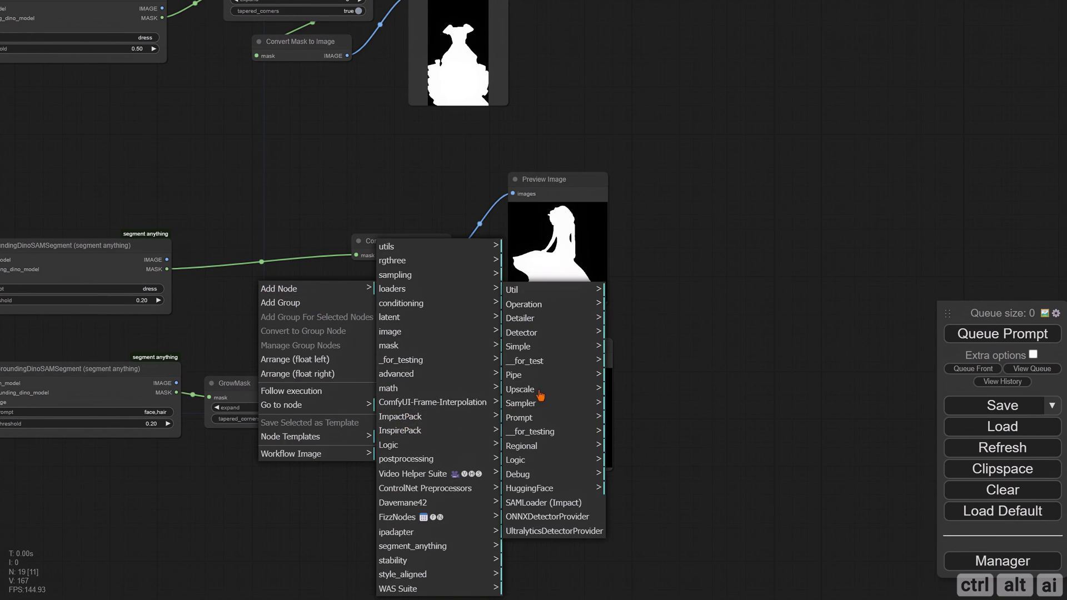
left_click(532, 305)
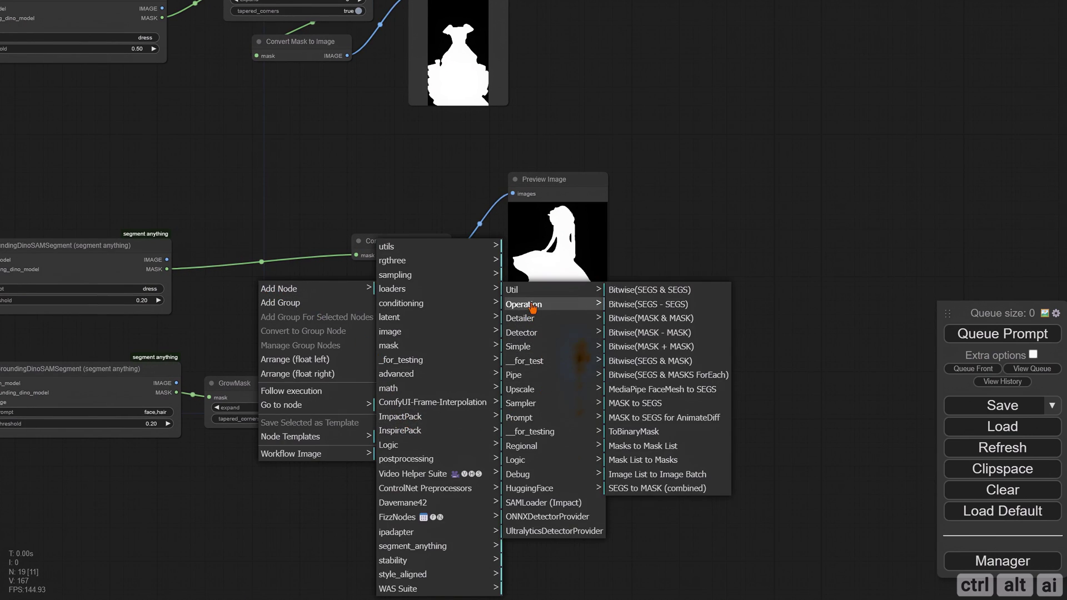
left_click(678, 336)
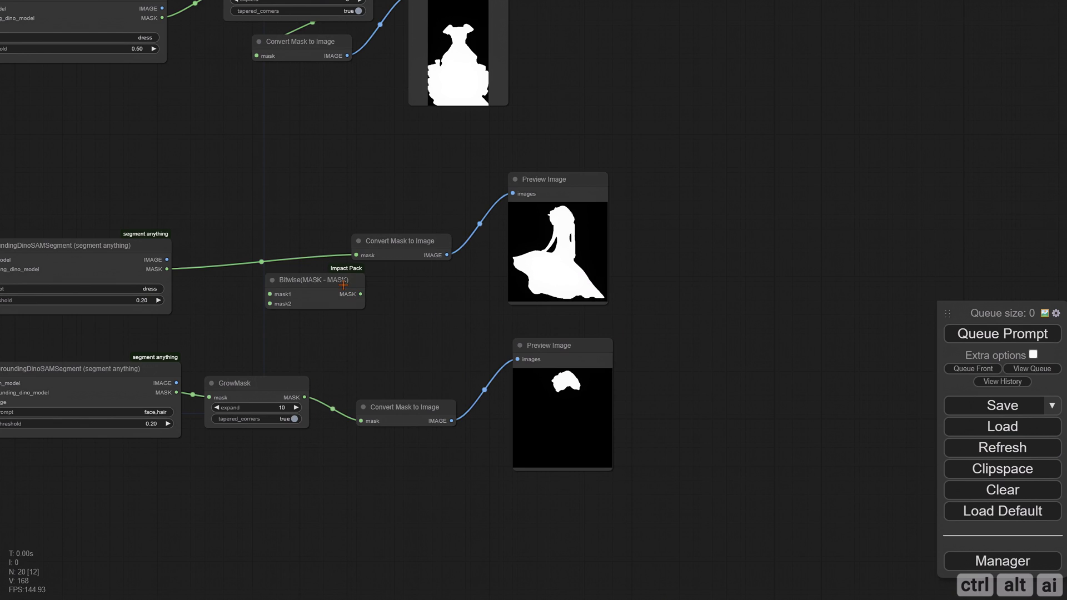
Subtract the grown "face,hair" mask from the lower "dress" mask with Bitwise(MASK - MASK), feed Convert Mask to Image and run the workflow
left_click_drag(414, 326, 513, 330)
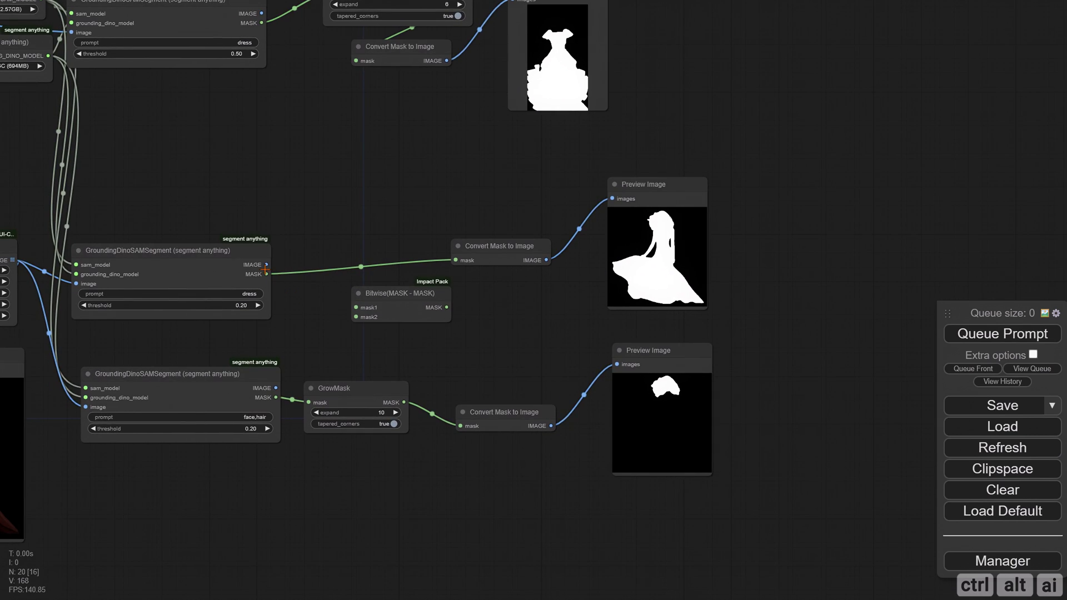
left_click_drag(266, 275, 363, 313)
left_click_drag(404, 403, 354, 317)
left_click_drag(416, 297, 457, 260)
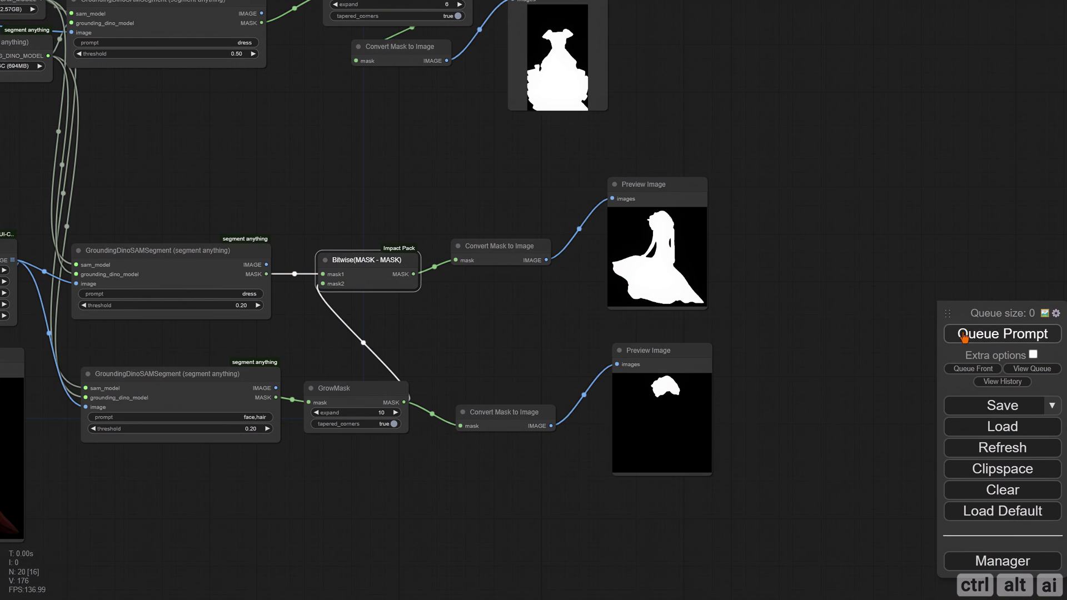
left_click(963, 335)
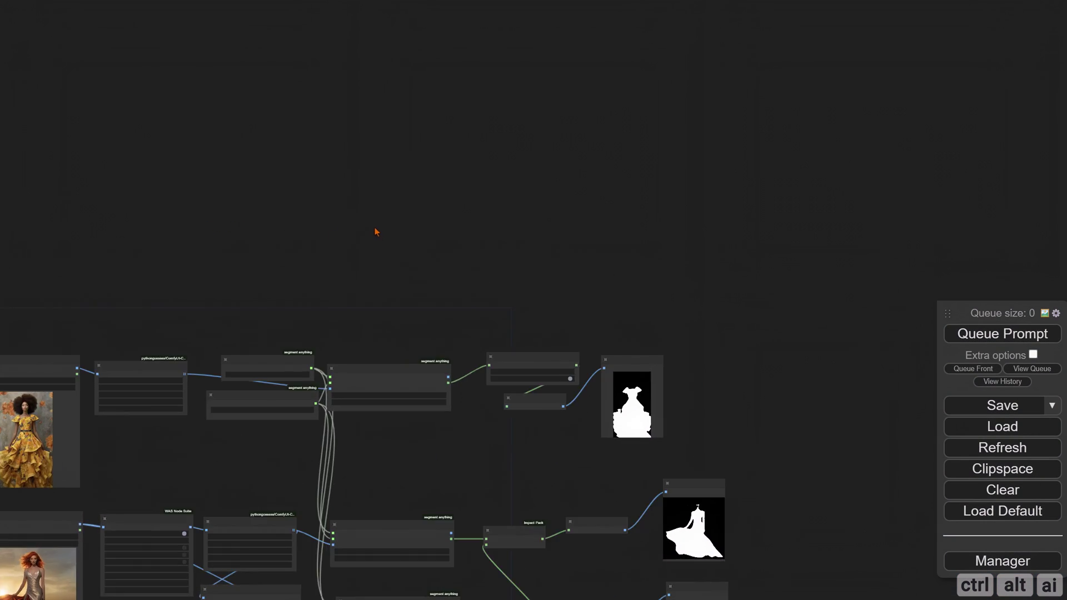
Add an Apply IPAdapter node in the empty canvas area above the first segment branch
double_click(393, 182)
type("apply")
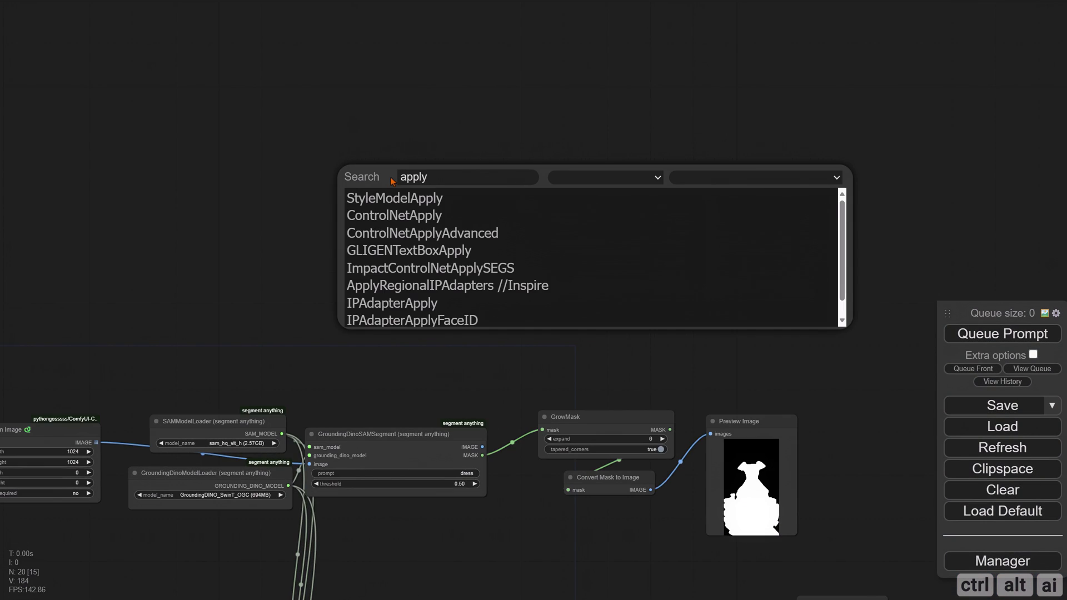
left_click(371, 303)
left_click_drag(464, 172, 580, 161)
scroll(444, 220, "up", 2)
left_click_drag(445, 219, 434, 243)
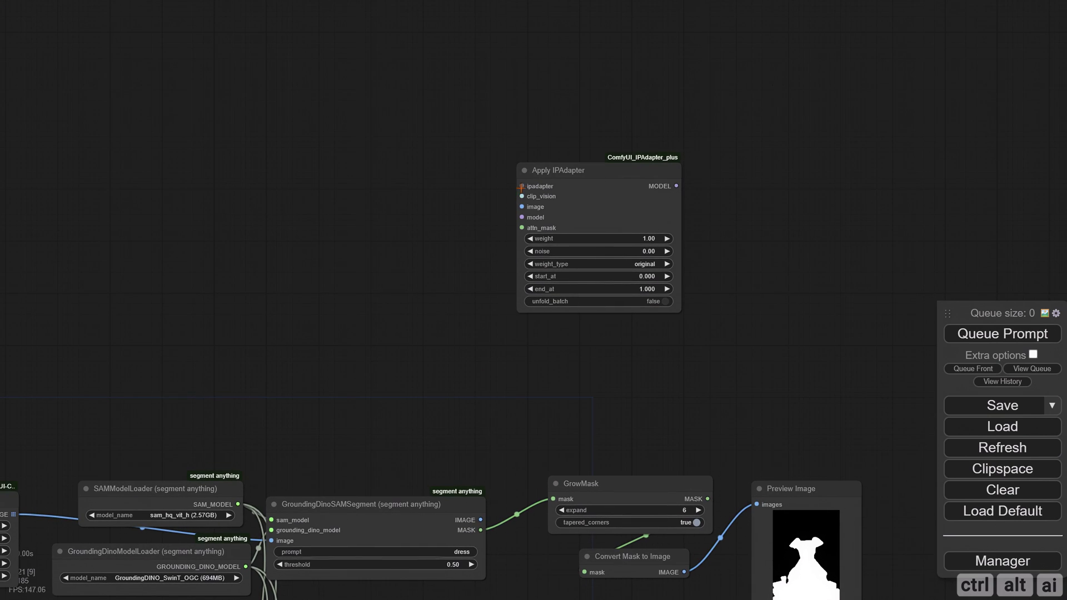
Add a Load IPAdapter Model node to the ipadapter input and set its file to ip-adapter-plus_sd15.safetensors
left_click_drag(521, 188, 342, 106)
left_click(423, 209)
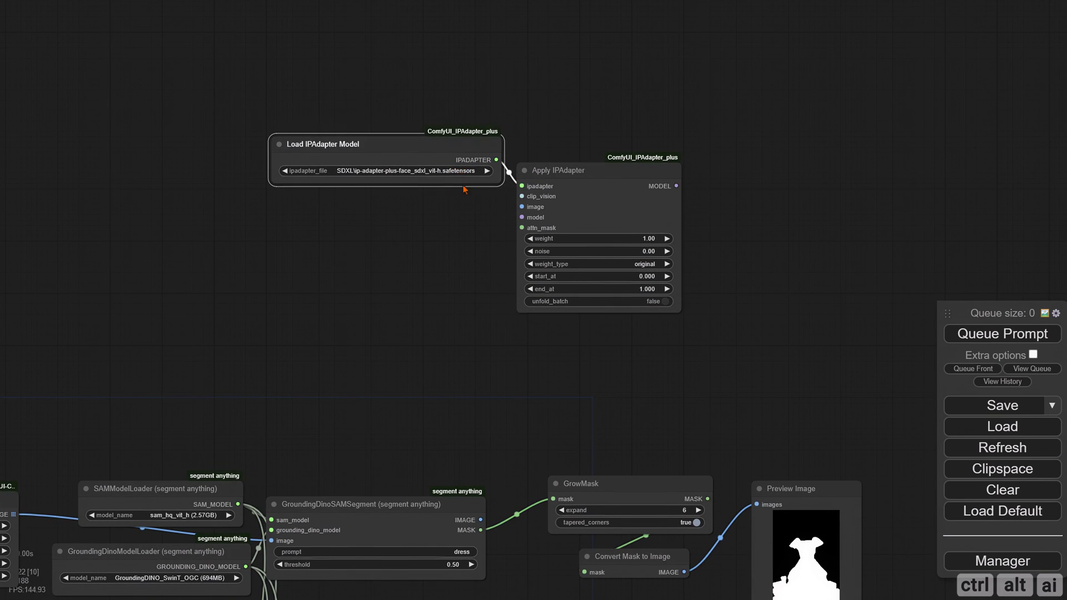
left_click(452, 171)
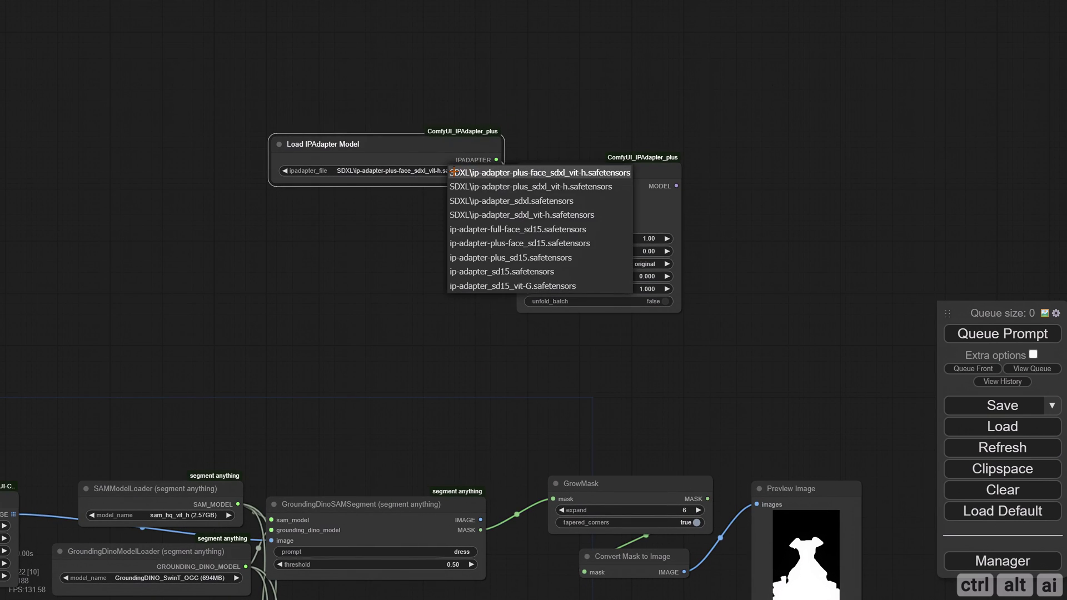
left_click(518, 259)
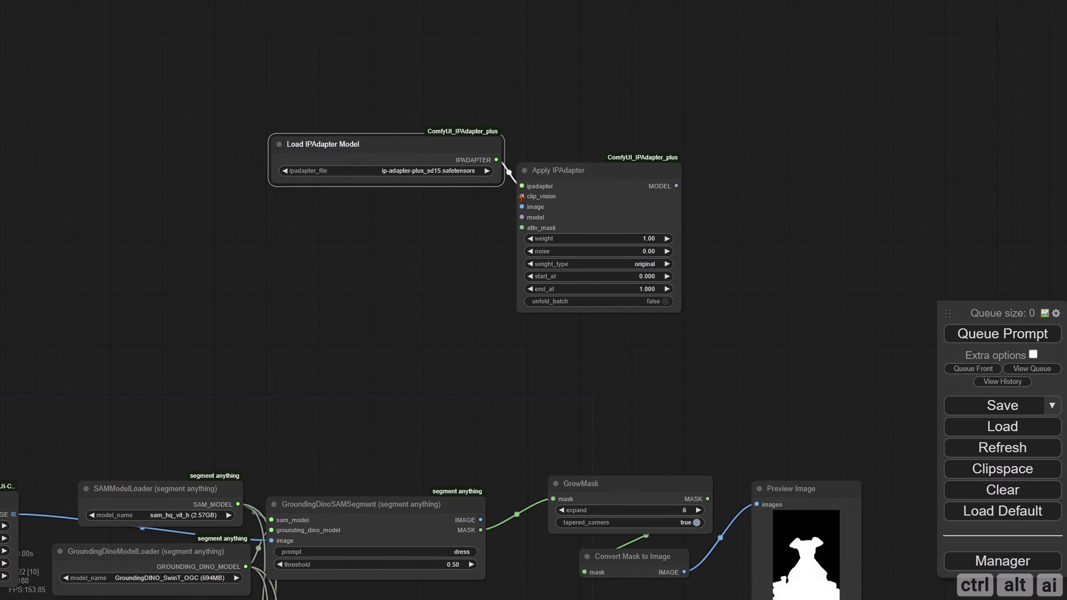
Add a Load CLIP Vision node to the clip_vision input and set its model to SD1.5\pytorch_model.bin
left_click_drag(521, 197, 356, 200)
left_click(389, 274)
left_click_drag(402, 249, 446, 239)
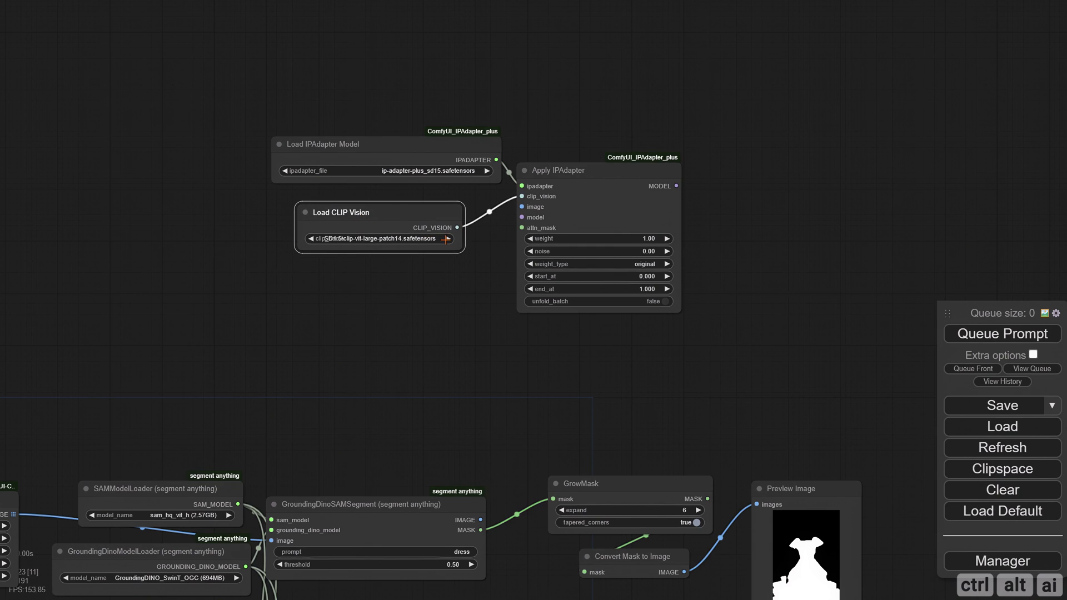
left_click(445, 239)
left_click(467, 254)
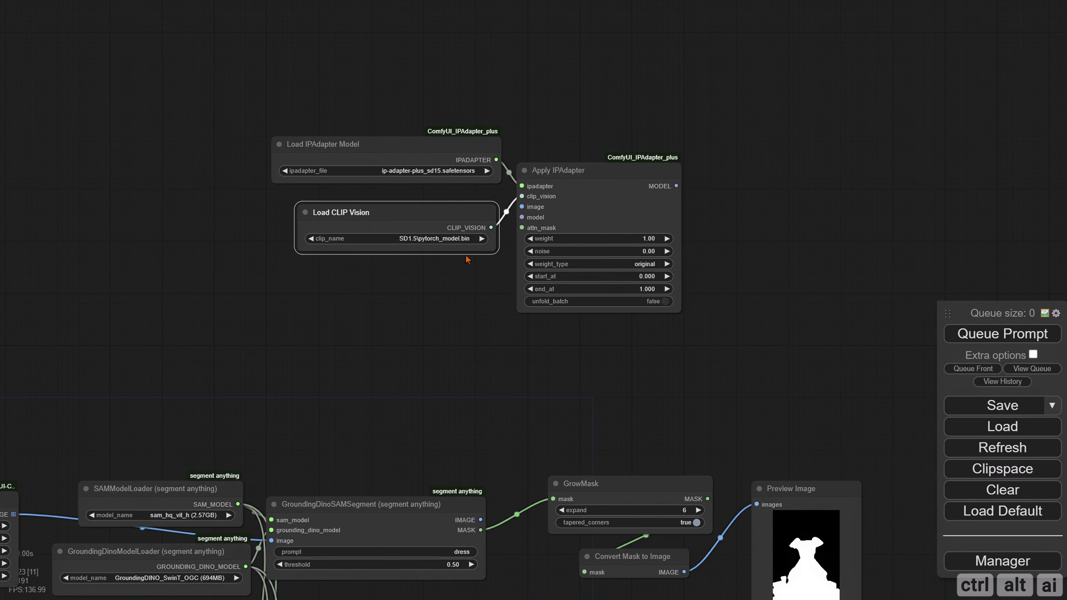
left_click_drag(438, 219, 435, 212)
Connect the lower "dress" segment node's IMAGE output to the Apply IPAdapter node's image input
left_click_drag(460, 326, 505, 101)
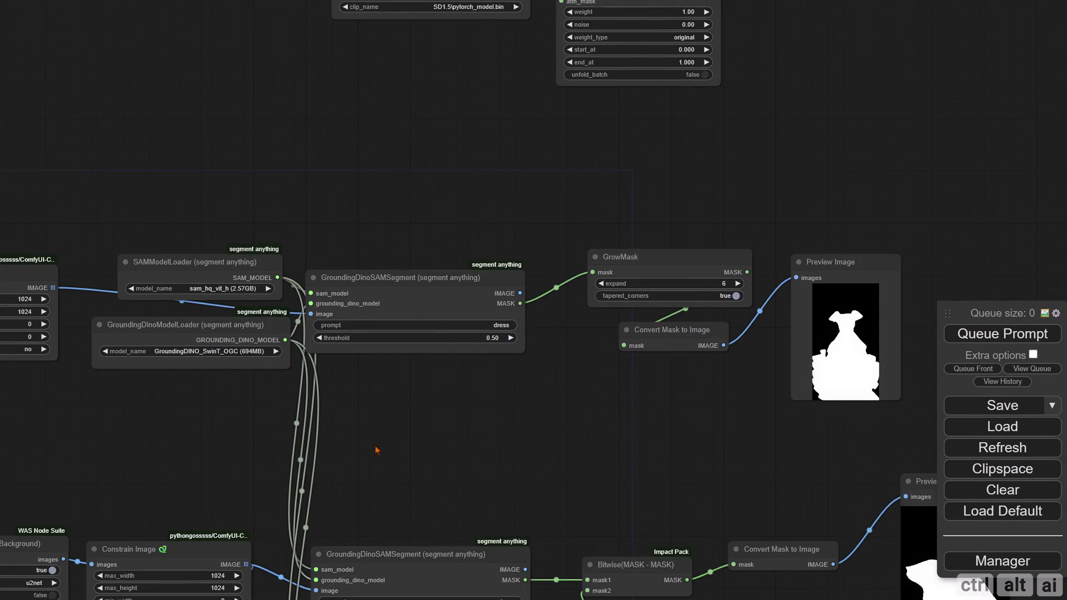
left_click_drag(379, 313, 345, 252)
scroll(445, 167, "down", 3)
left_click_drag(386, 357, 369, 333)
scroll(369, 334, "down", 1)
left_click_drag(467, 314, 405, 351)
left_click_drag(392, 438, 416, 34)
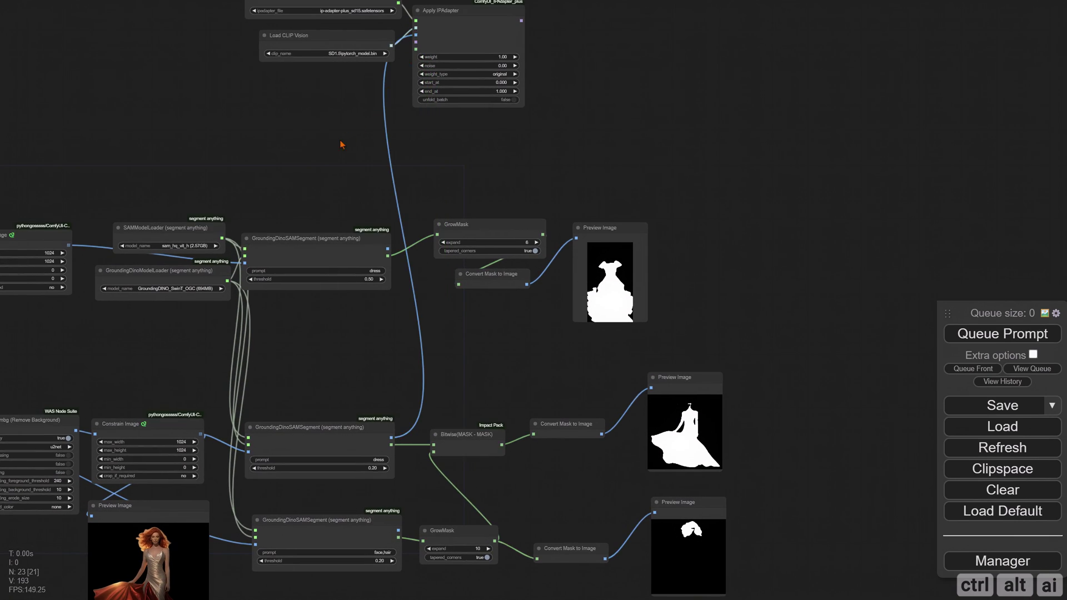
Connect the Bitwise(MASK - MASK) node's MASK output to the Apply IPAdapter node's attn_mask input
left_click_drag(337, 151, 349, 209)
left_click_drag(473, 225, 444, 170)
left_click_drag(485, 455, 398, 58)
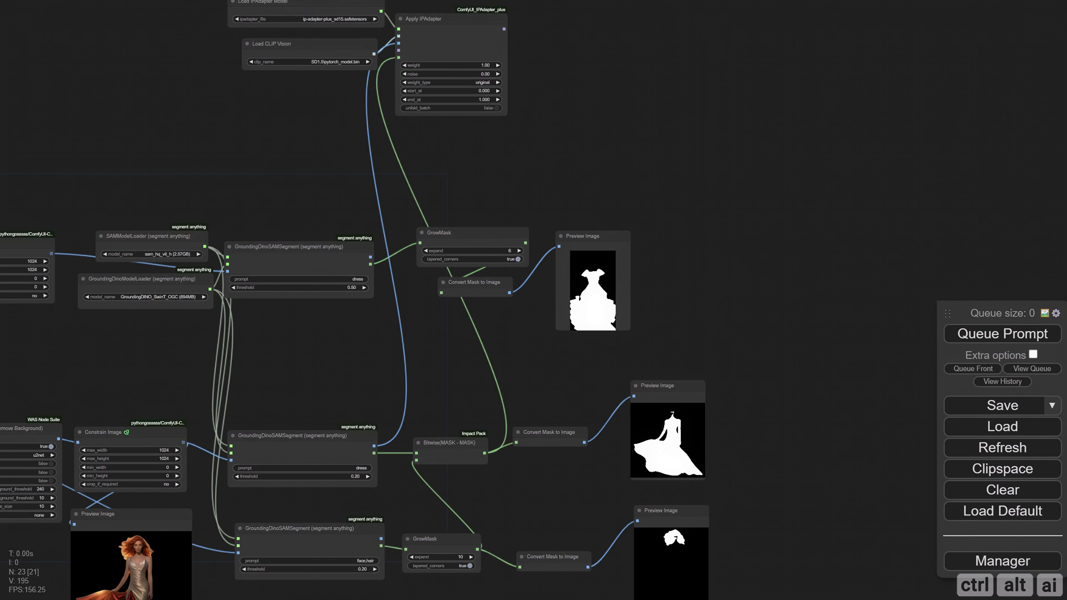
Add a Load Checkpoint node above the first Load Image node
left_click_drag(364, 94, 692, 253)
scroll(281, 203, "up", 3)
double_click(153, 124)
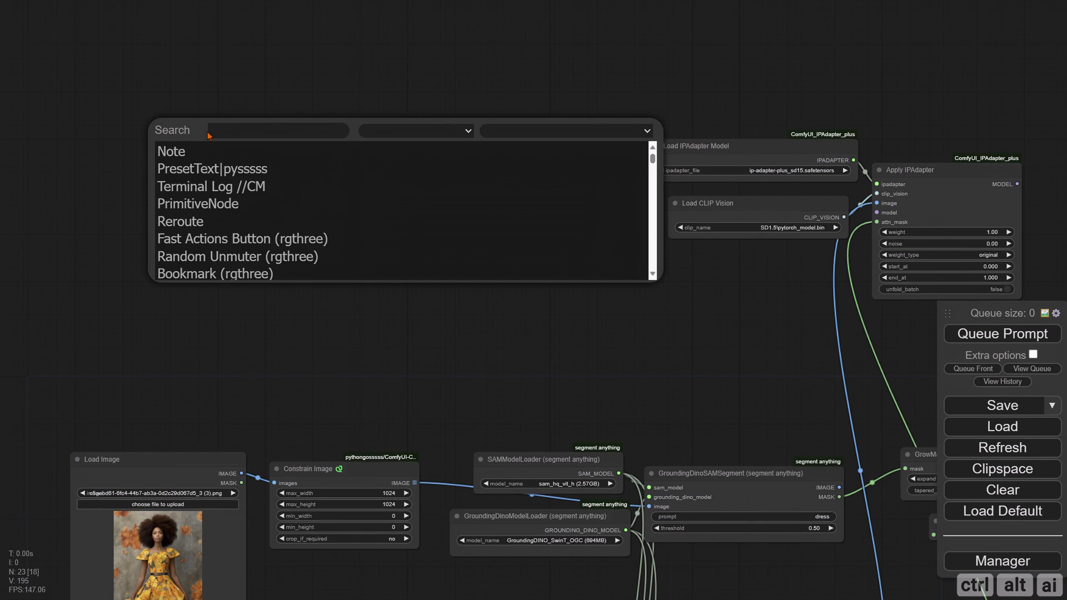
type("load")
key("Return")
Add a Load VAE node below the Load Checkpoint node and set it to vae-ft-mse-840000-ema-pruned.safetensors
double_click(271, 215)
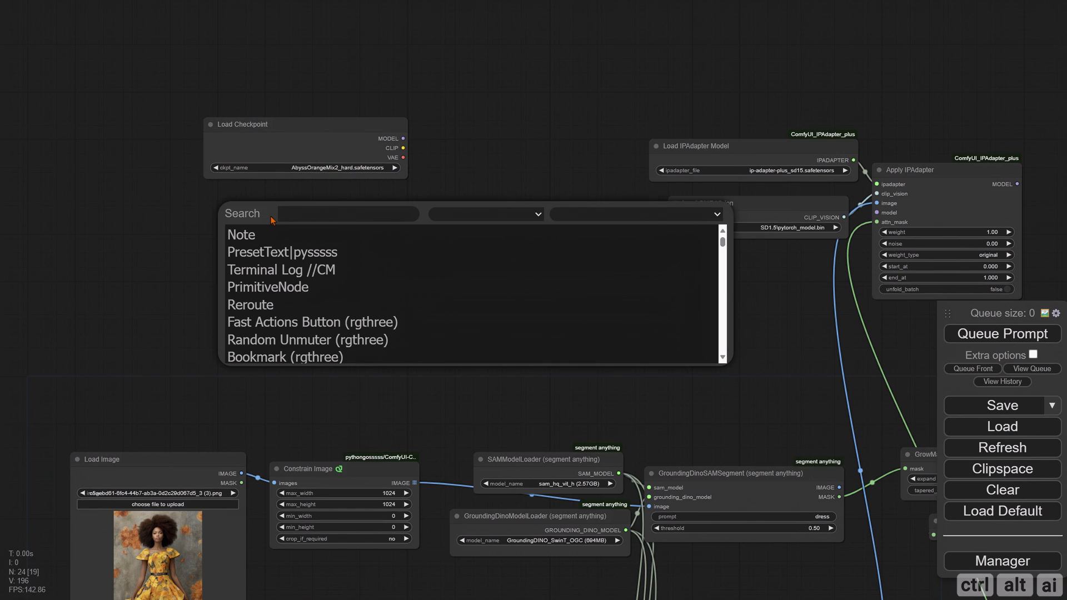
type("vae")
left_click(301, 287)
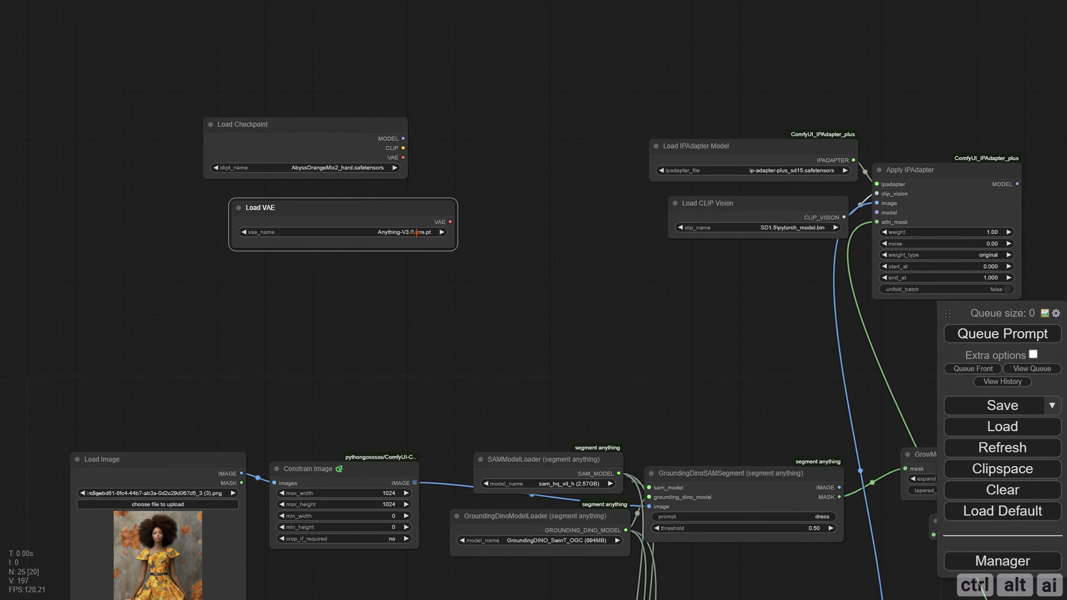
left_click(417, 233)
left_click(425, 377)
left_click_drag(379, 217, 340, 217)
Set the checkpoint to Realistic_Vision_V5.1-inpainting.safetensors and connect its MODEL output to the Apply IPAdapter node's model input
left_click(336, 167)
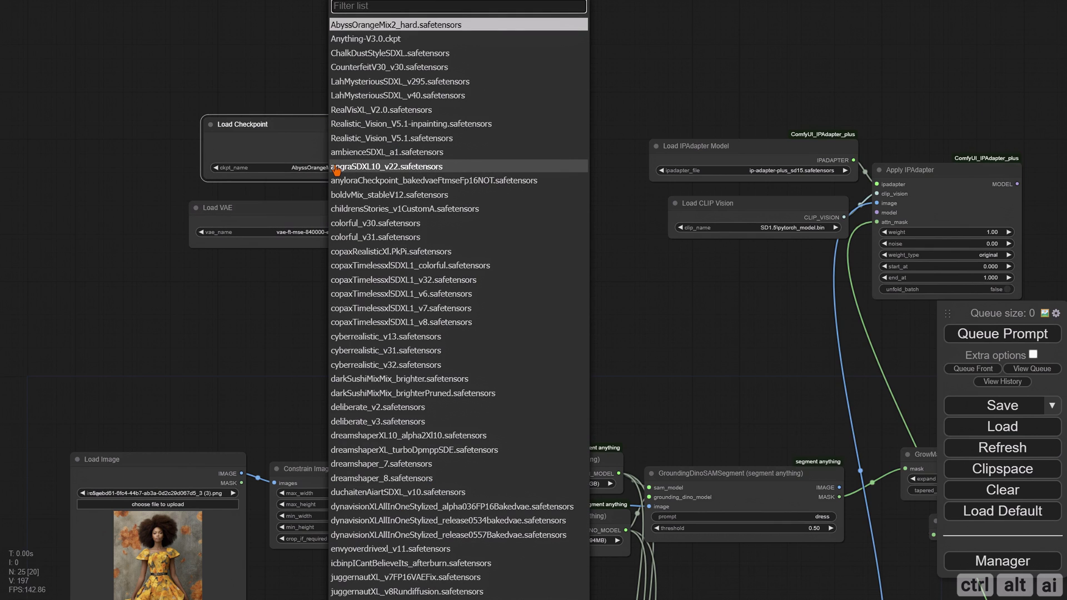
type("reali")
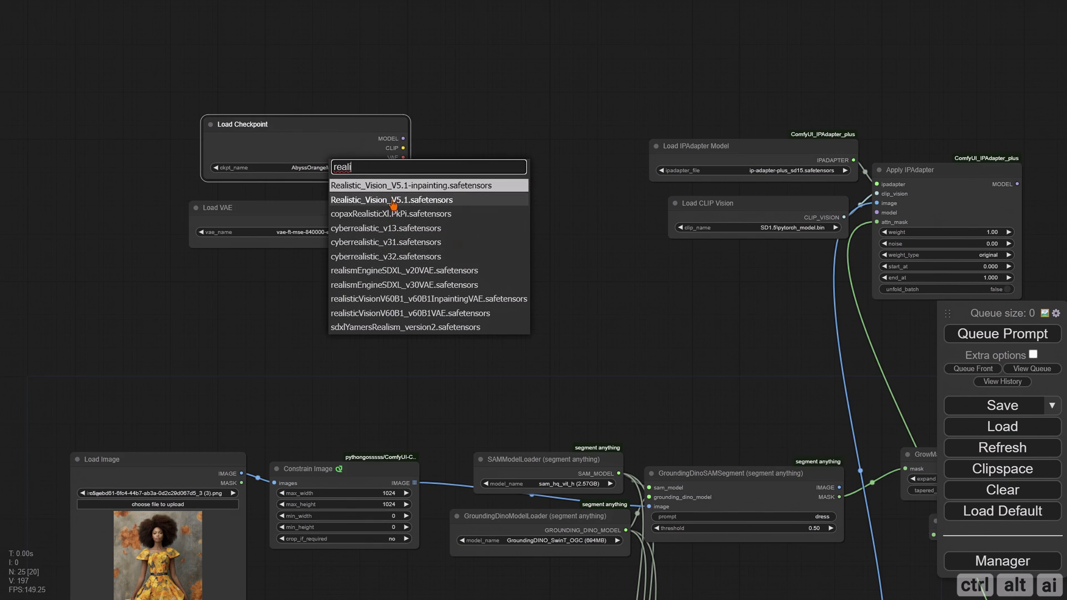
left_click(410, 186)
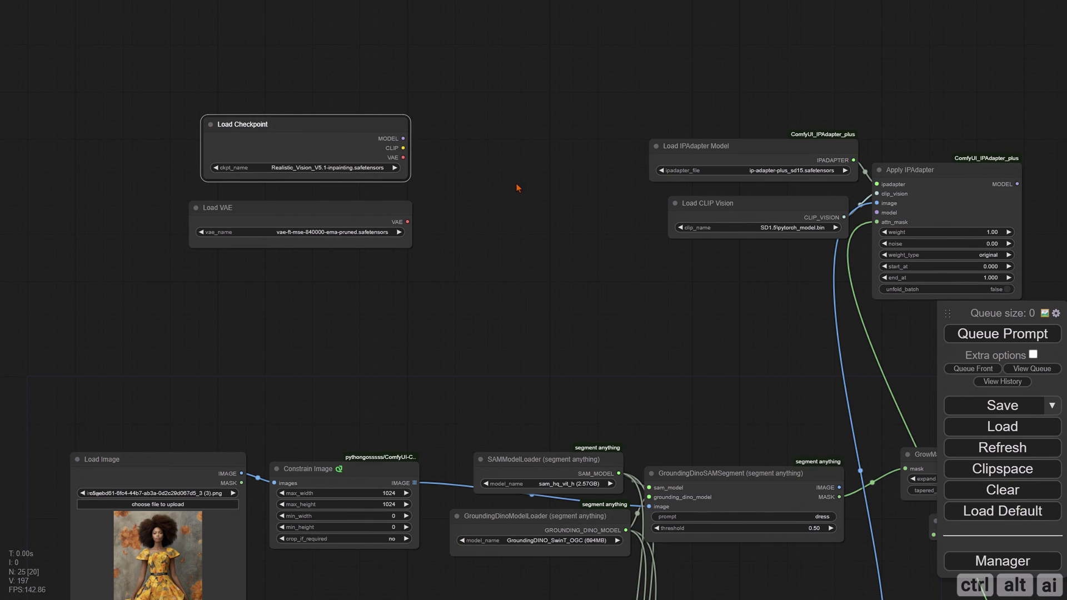
left_click_drag(517, 188, 312, 186)
left_click_drag(198, 137, 672, 210)
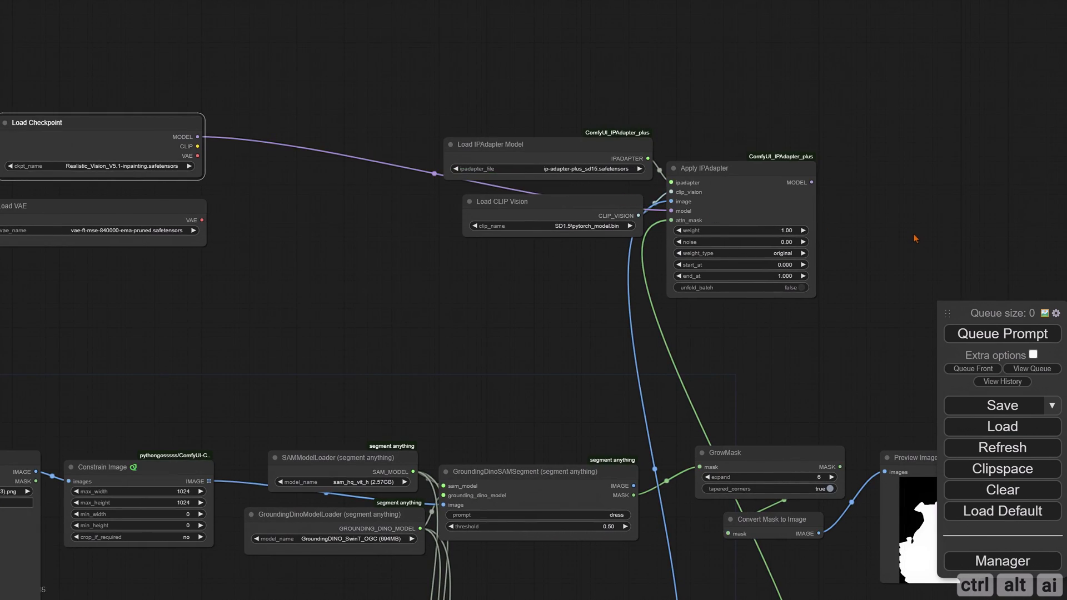
Add a VAE Encode (for Inpainting) node in the empty area beyond the mask previews
left_click_drag(915, 238, 767, 243)
scroll(467, 308, "down", 3)
left_click_drag(628, 358, 573, 281)
scroll(573, 280, "down", 2)
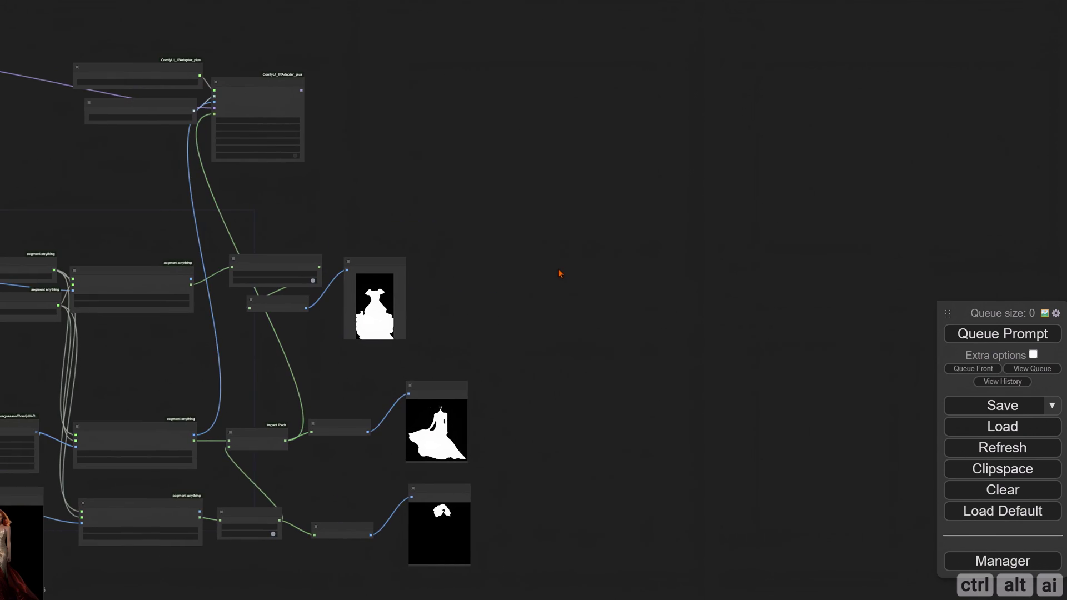
double_click(561, 273)
type("vae")
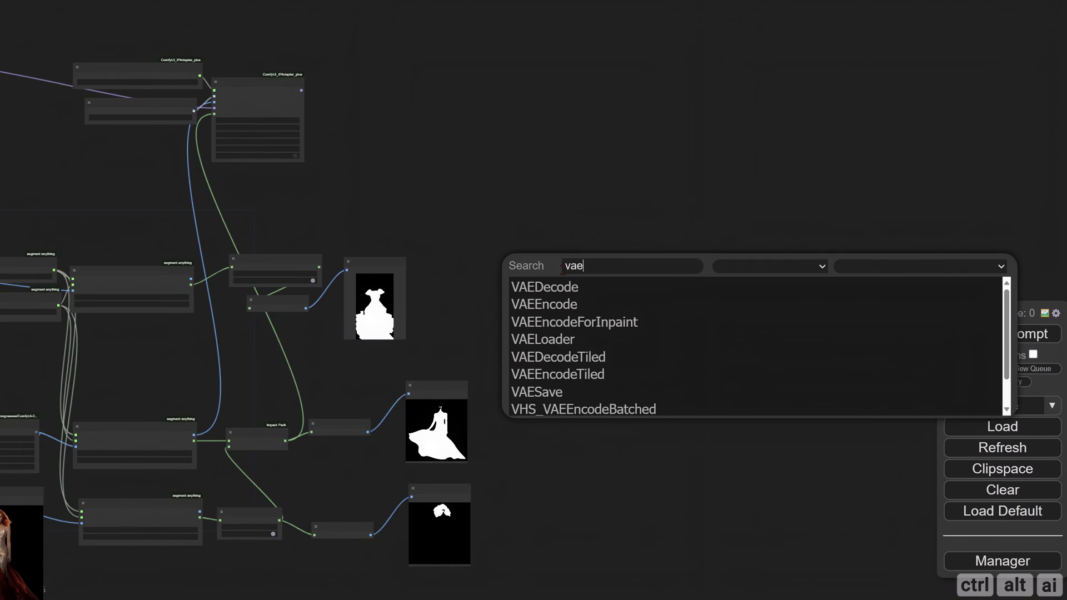
left_click(635, 324)
scroll(578, 318, "up", 1)
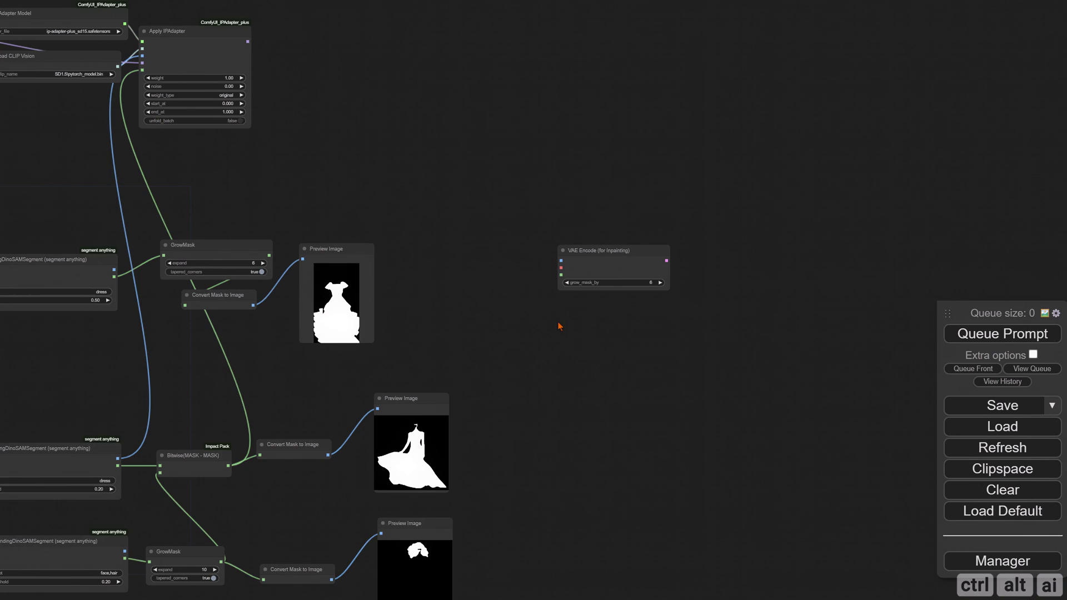
Connect the first Constrain Image node's IMAGE output to the VAE Encode (for Inpainting) node's pixels input
left_click_drag(560, 326, 927, 343)
left_click_drag(316, 245, 221, 238)
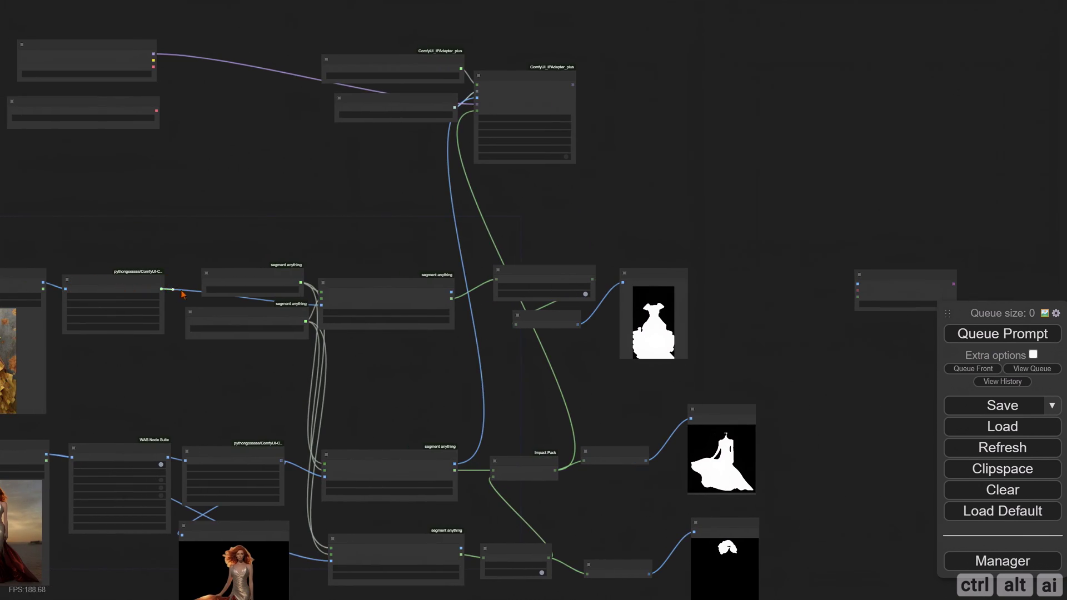
left_click_drag(183, 294, 860, 283)
scroll(828, 327, "up", 1)
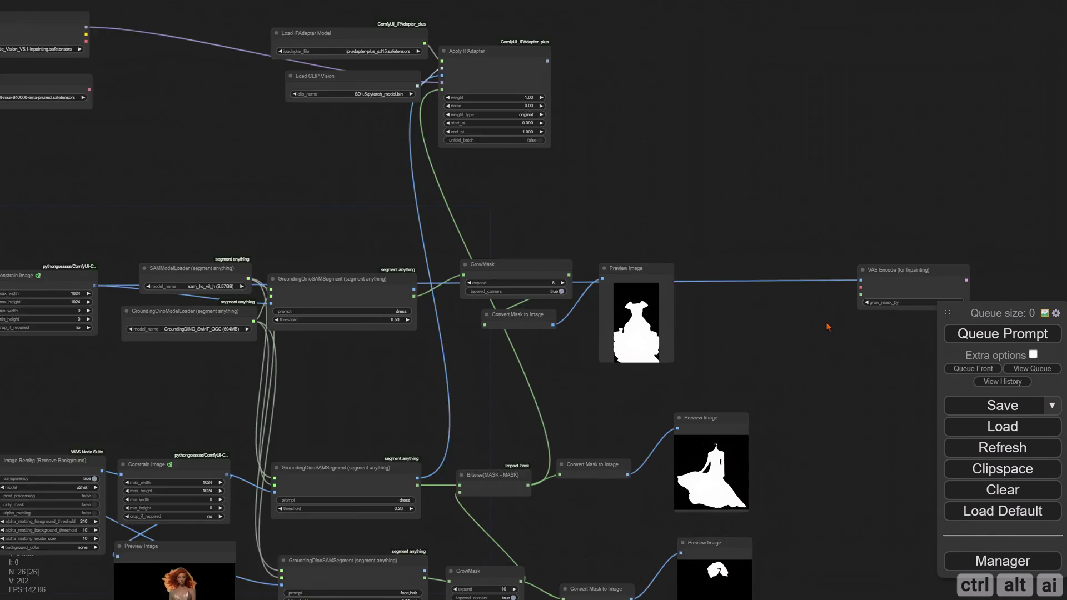
Add a KSampler (Advanced) node beyond the VAE Encode (for Inpainting) node
scroll(827, 323, "up", 5)
left_click_drag(911, 227, 246, 242)
double_click(479, 248)
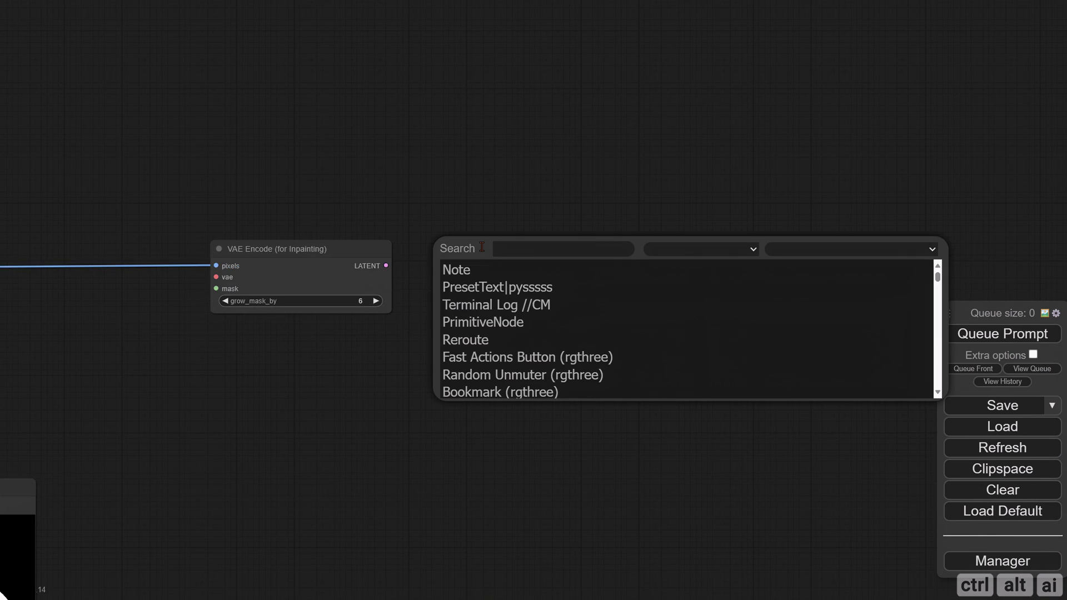
type("ksample")
left_click(513, 281)
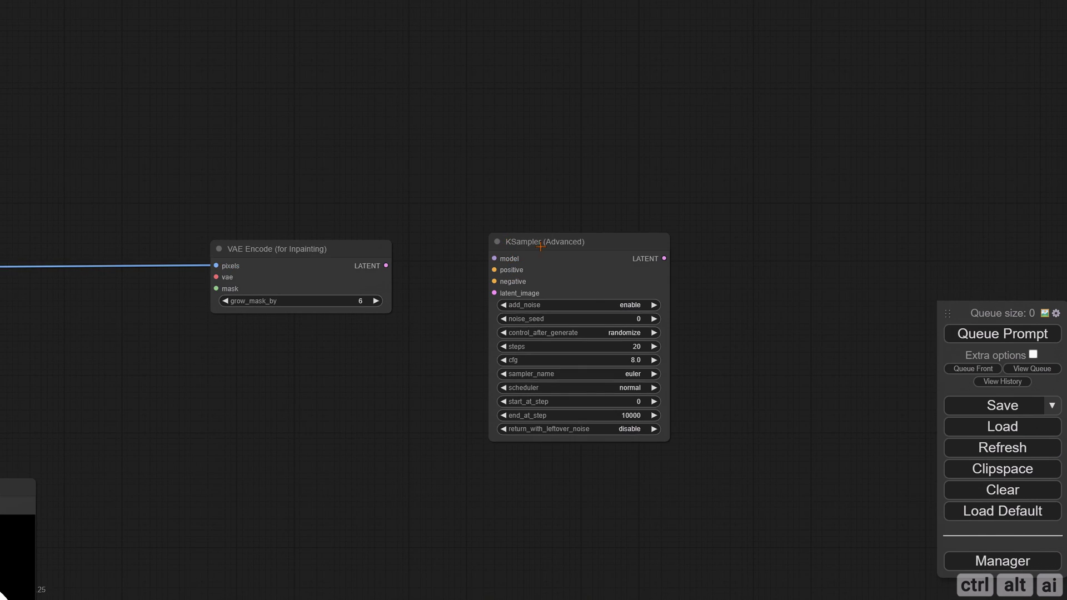
Connect Apply IPAdapter's MODEL output to the KSampler's model input and VAE Encode (for Inpainting)'s LATENT output to its latent_image input
scroll(405, 234, "down", 4)
left_click_drag(355, 190, 360, 224)
left_click_drag(539, 279, 524, 252)
scroll(385, 218, "down", 3)
left_click_drag(270, 199, 604, 272)
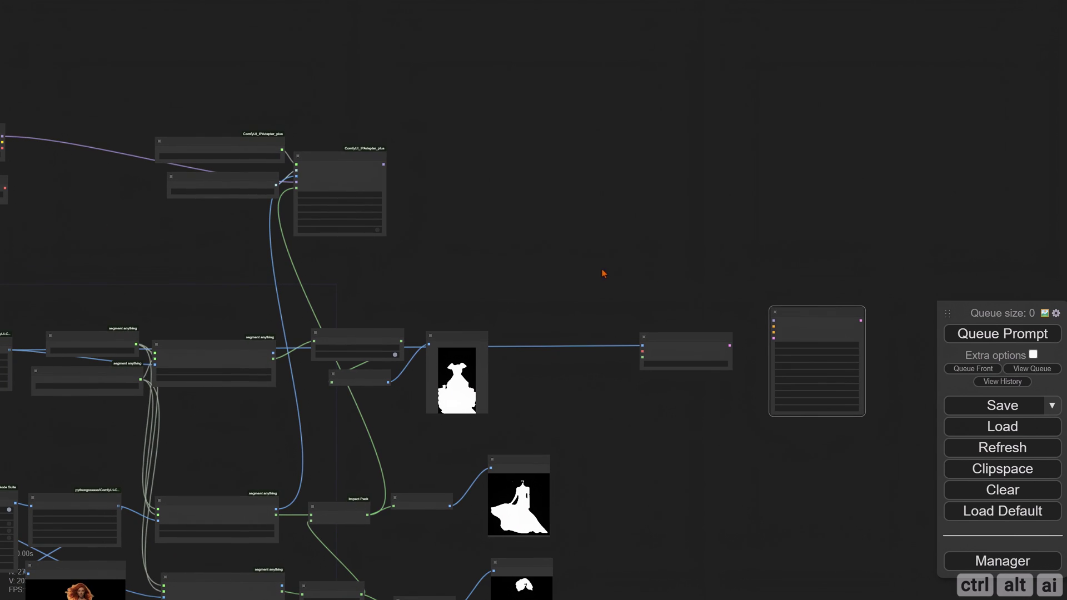
left_click_drag(384, 164, 597, 241)
scroll(597, 241, "up", 4)
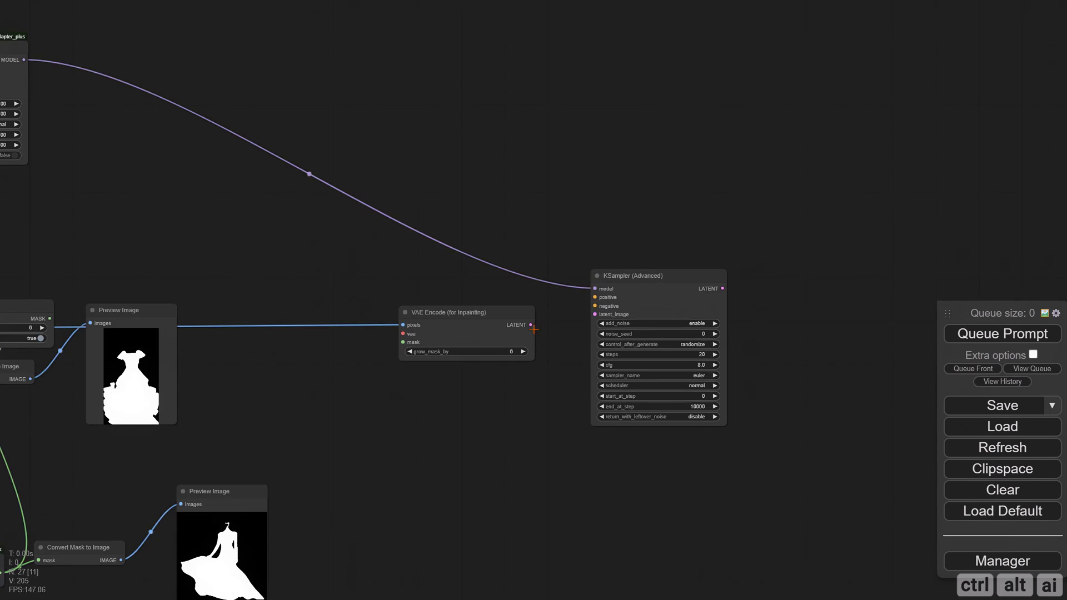
left_click_drag(531, 325, 595, 315)
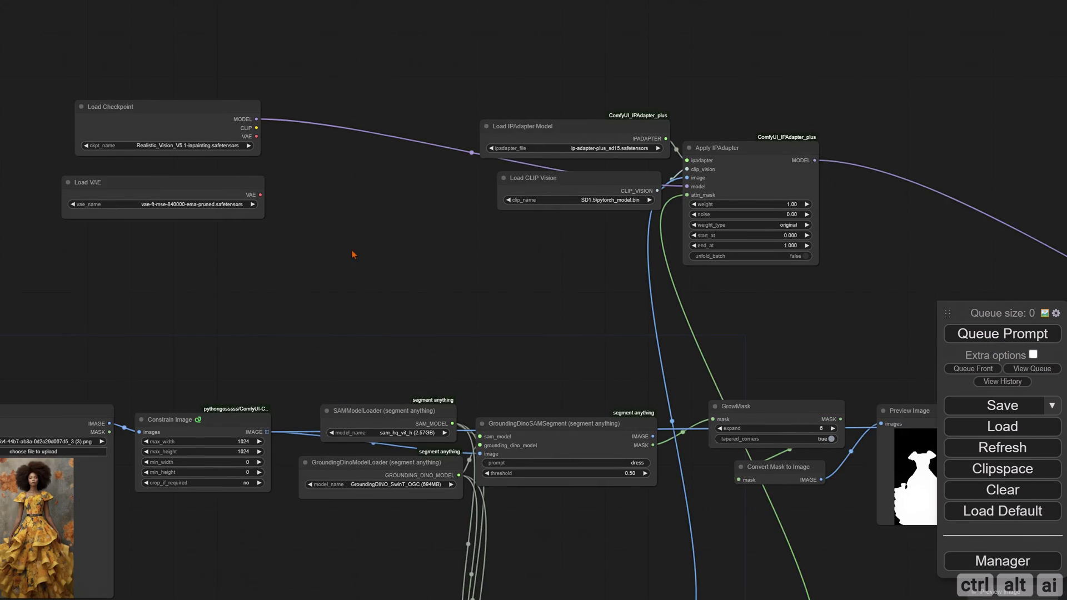
Add two CLIP Text Encode (Prompt) nodes beside Load Checkpoint and connect its CLIP output to both clip inputs
scroll(305, 239, "up", 1)
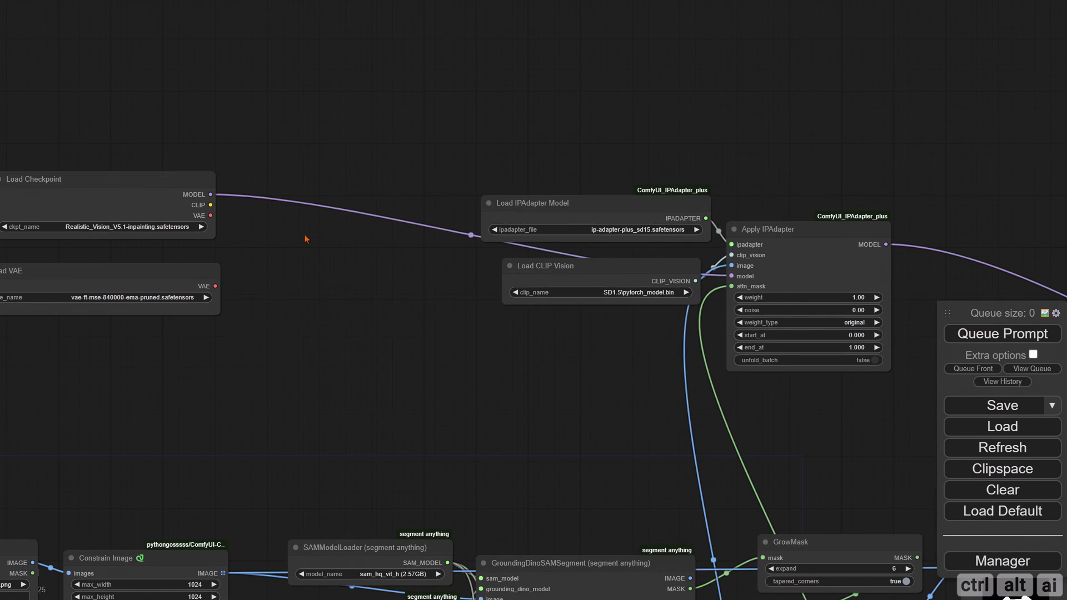
double_click(316, 223)
type("clip")
left_click(318, 242)
mouse_move(397, 230)
left_mouse_down()
mouse_move(335, 191)
mouse_move(341, 326)
left_mouse_up()
left_click_drag(210, 206, 262, 192)
left_click_drag(210, 205, 268, 328)
Add a VAE Decode node fed by the KSampler's LATENT output and a Preview Image node fed by its IMAGE output
scroll(272, 334, "down", 4)
left_click_drag(535, 377, 139, 339)
left_click_drag(528, 383, 527, 334)
scroll(500, 368, "up", 5)
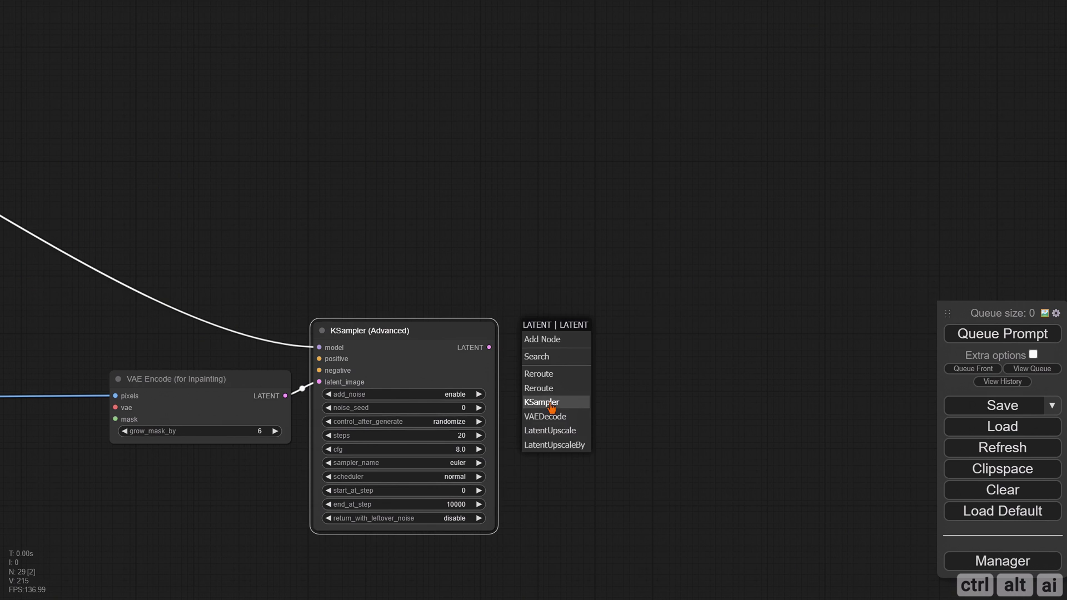
left_click(546, 417)
left_click_drag(627, 348, 558, 389)
left_click(591, 517)
Route the Load VAE output through a Reroute node to the vae inputs of VAE Encode (for Inpainting) and VAE Decode
scroll(544, 374, "down", 1)
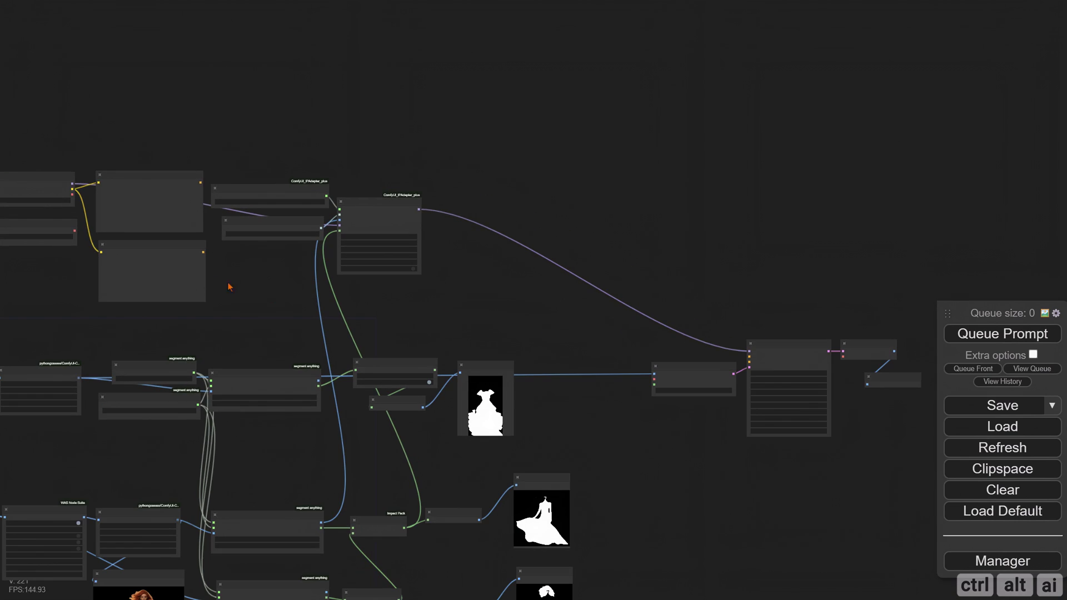
left_click_drag(74, 230, 674, 415)
left_click(693, 445)
left_click_drag(724, 480, 536, 441)
scroll(533, 413, "up", 6)
left_click_drag(470, 362, 413, 287)
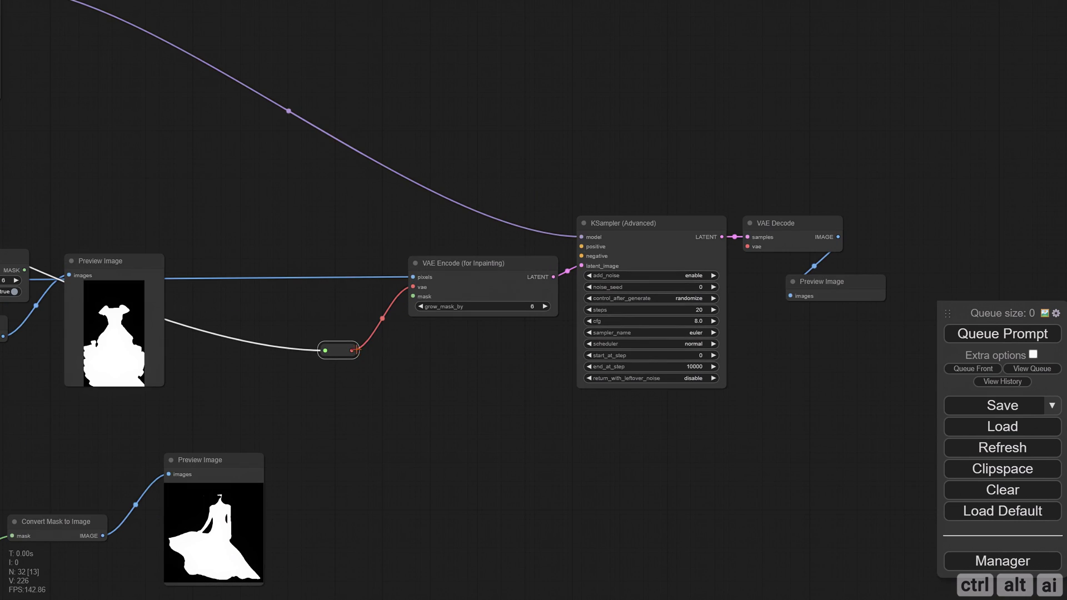
left_click_drag(352, 351, 748, 247)
Route both CLIP Text Encode CONDITIONING outputs through Reroute nodes to the KSampler, the upper to positive and the lower to negative
scroll(400, 237, "down", 4)
left_click_drag(400, 237, 684, 288)
mouse_move(150, 83)
left_mouse_down()
mouse_move(643, 388)
mouse_move(423, 368)
mouse_move(614, 236)
left_mouse_up()
left_click(662, 419)
scroll(647, 388, "up", 4)
scroll(221, 195, "down", 4)
left_click_drag(220, 195, 588, 271)
left_click_drag(196, 181, 751, 244)
left_click(725, 448)
scroll(722, 420, "up", 5)
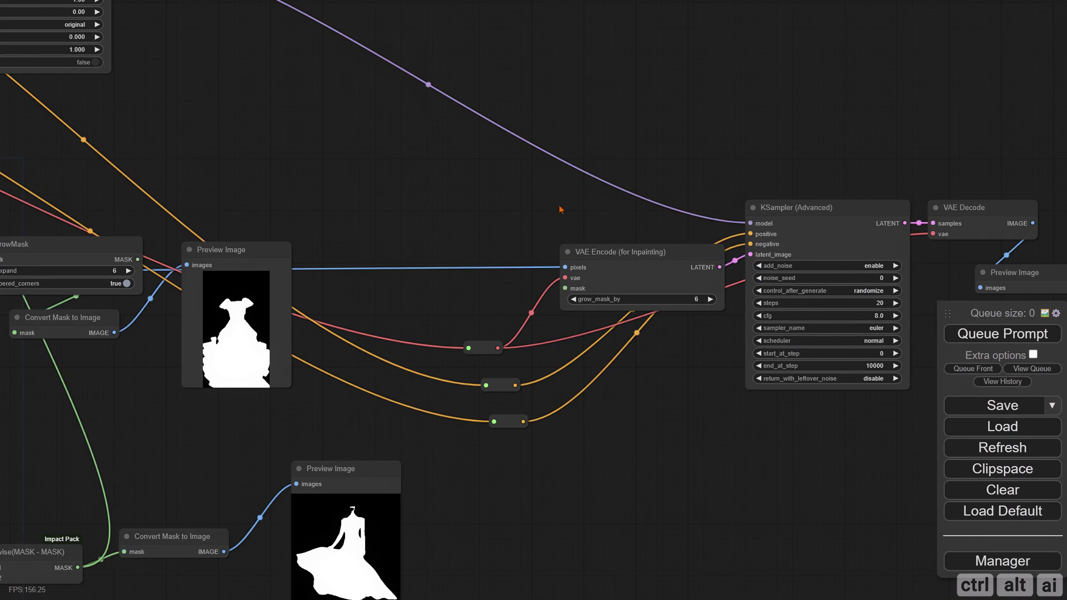
Connect the dress GrowMask's MASK output to the inpainting VAE Encode's mask input and align the final Preview Image under VAE Decode
left_click_drag(508, 184, 403, 248)
scroll(402, 248, "down", 2)
left_click_drag(84, 152, 388, 232)
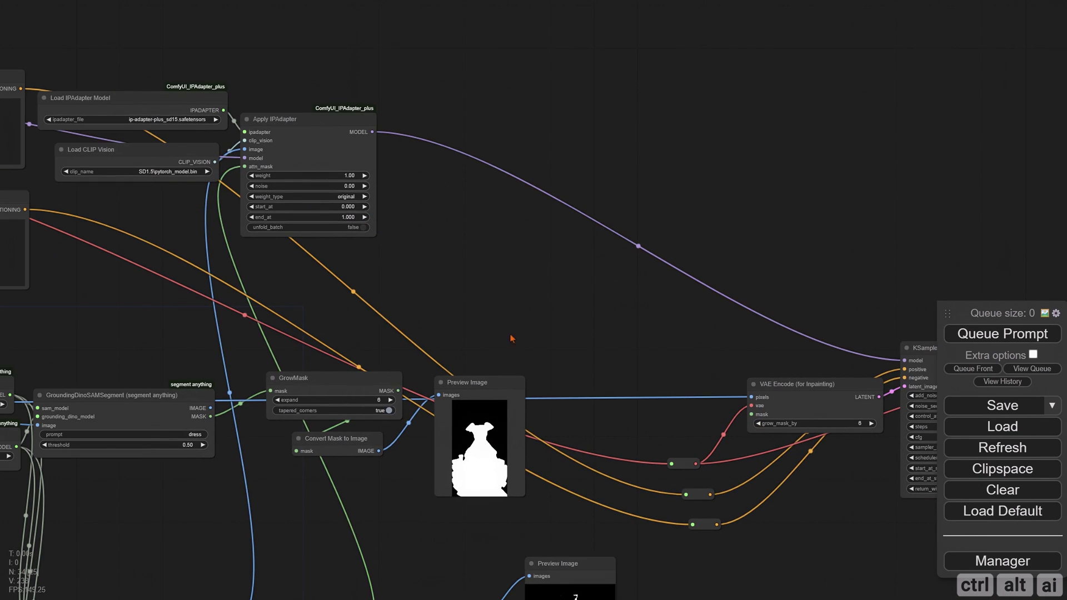
left_click_drag(511, 339, 445, 263)
left_click_drag(331, 315, 686, 338)
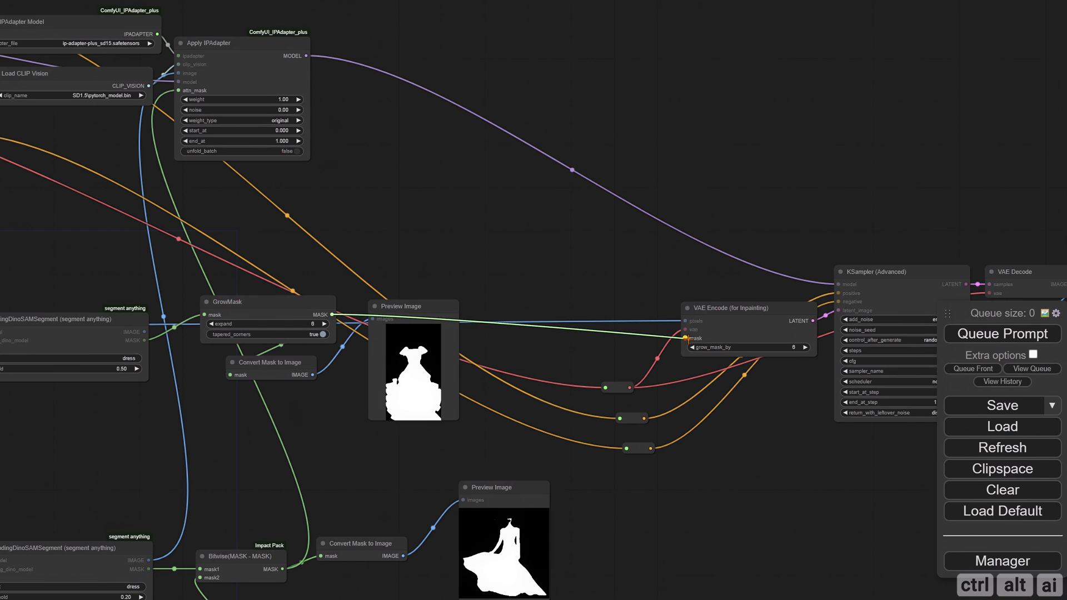
left_click_drag(666, 438, 379, 409)
left_click_drag(776, 294, 744, 297)
left_click_drag(744, 344, 724, 314)
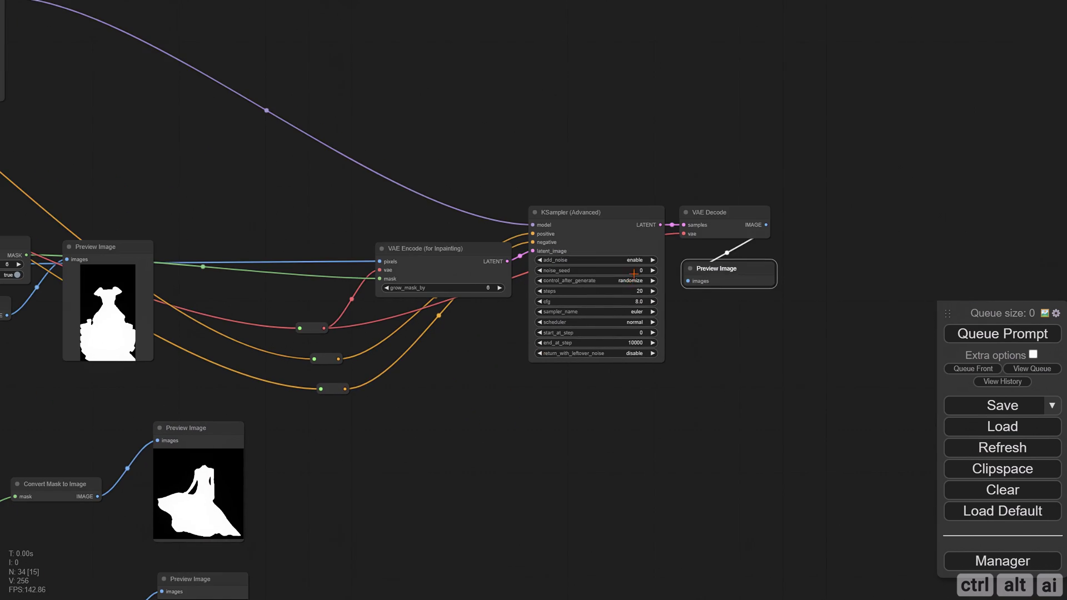
left_click(618, 269)
key("ctrl+v")
left_click(842, 269)
left_click(627, 279)
left_click(640, 292)
left_click(639, 291)
type("30")
key("Return")
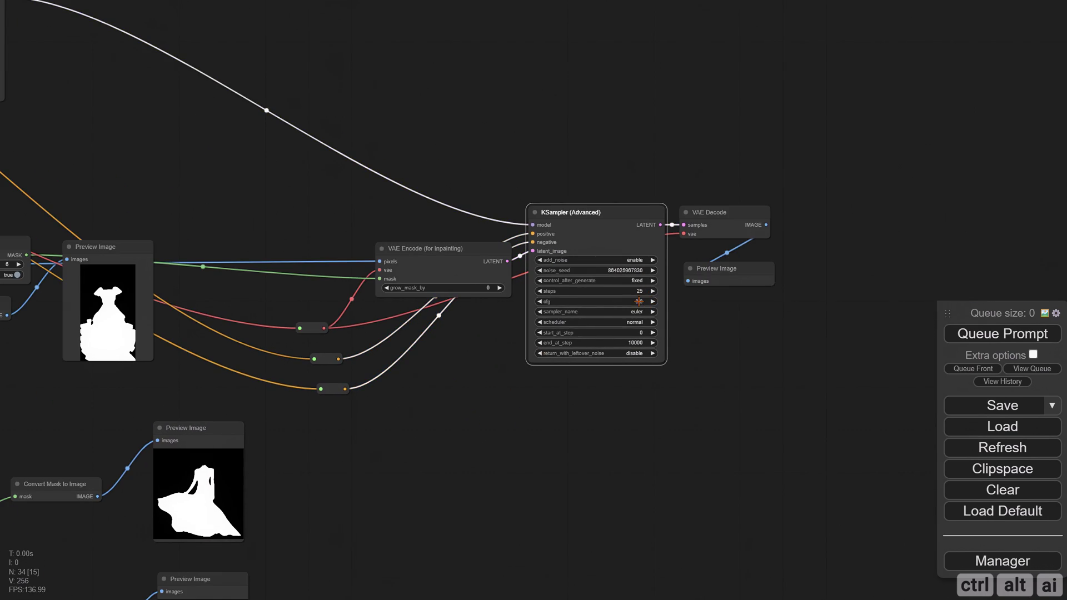
Set the KSampler's cfg to 7.0, sampler_name to dpmpp_sde, scheduler to karras and return_with_leftover_noise to enable
left_click(638, 301)
type("7")
key("Return")
left_click(638, 311)
left_click(667, 451)
left_click(634, 323)
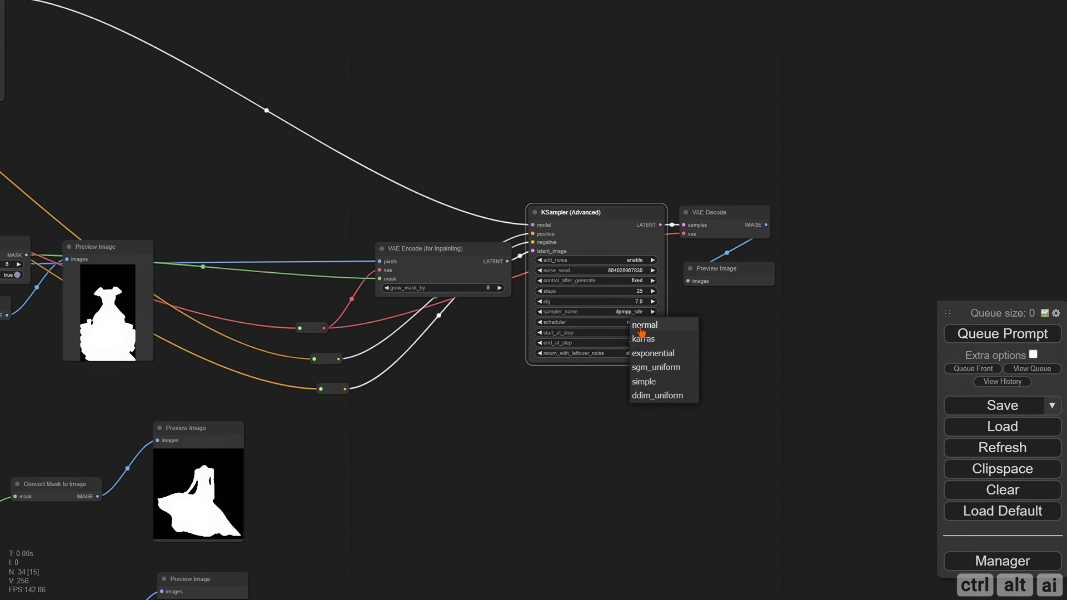
left_click(640, 336)
left_click(639, 353)
left_click(646, 370)
left_click(607, 400)
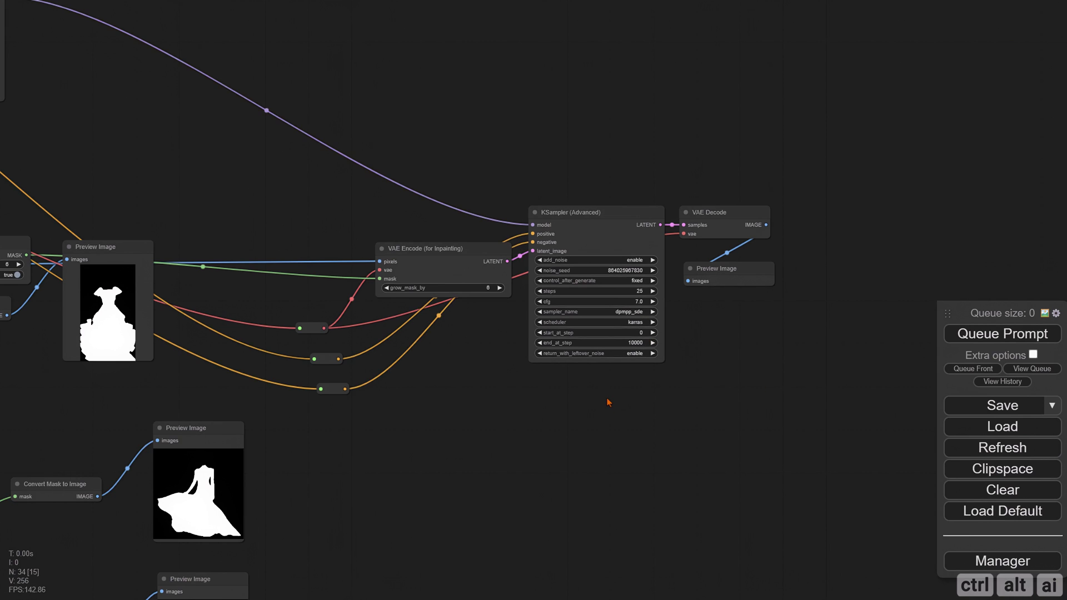
Run the workflow and shift the final Preview Image node slightly to view the generated picture
left_click(986, 336)
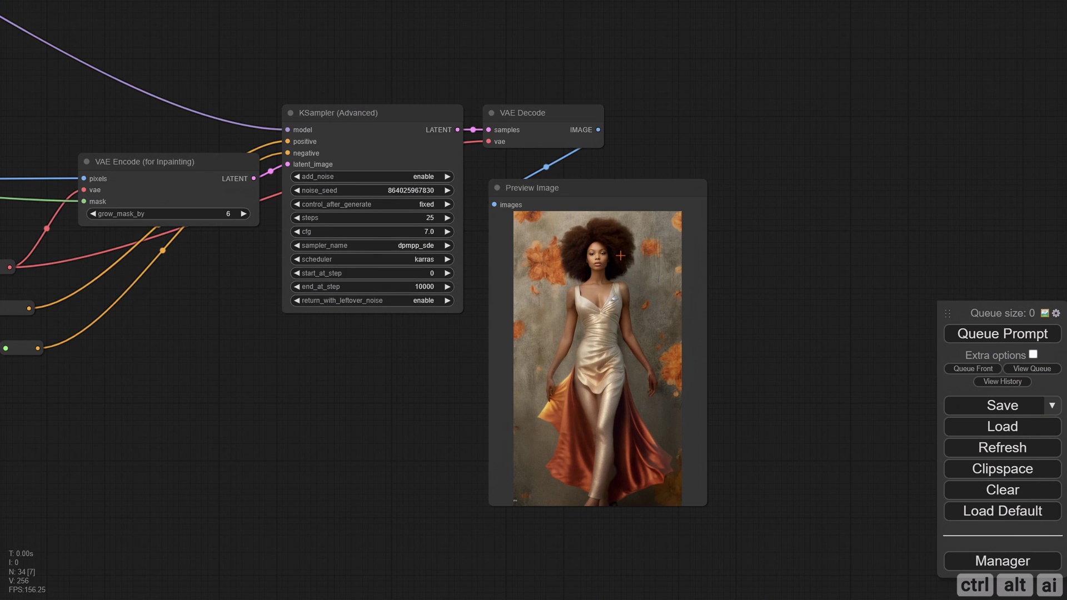
left_click_drag(616, 203, 634, 198)
left_click(378, 402)
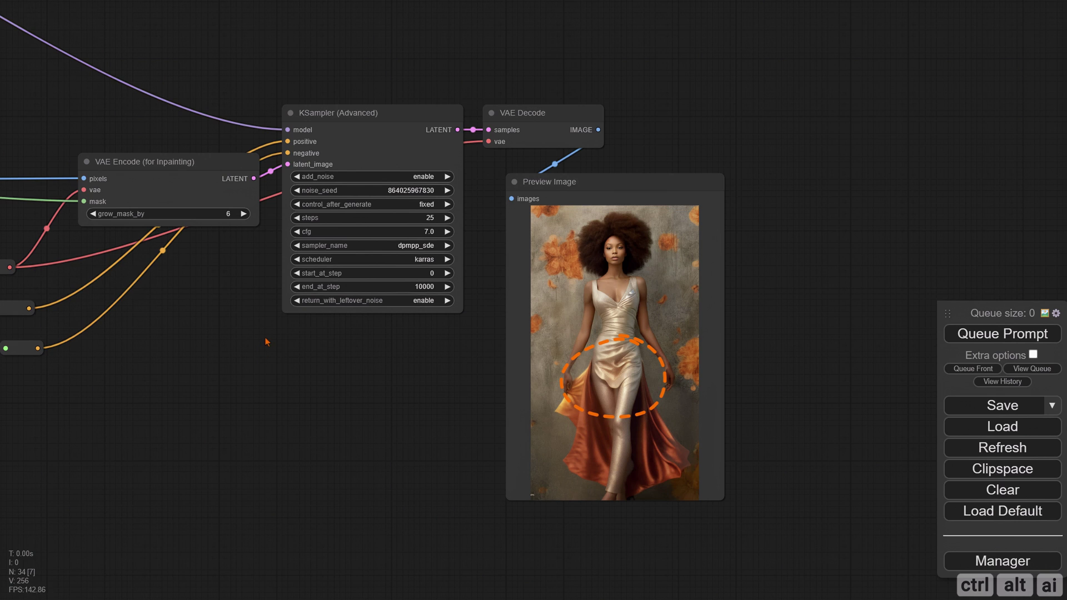
Fill the lower CLIP Text Encode node with the negative prompt from "(deformed iris, deformed pupils, semi-realistic, cgi" through "too many fingers, long neck"
scroll(273, 368, "down", 4)
left_click_drag(293, 366, 641, 448)
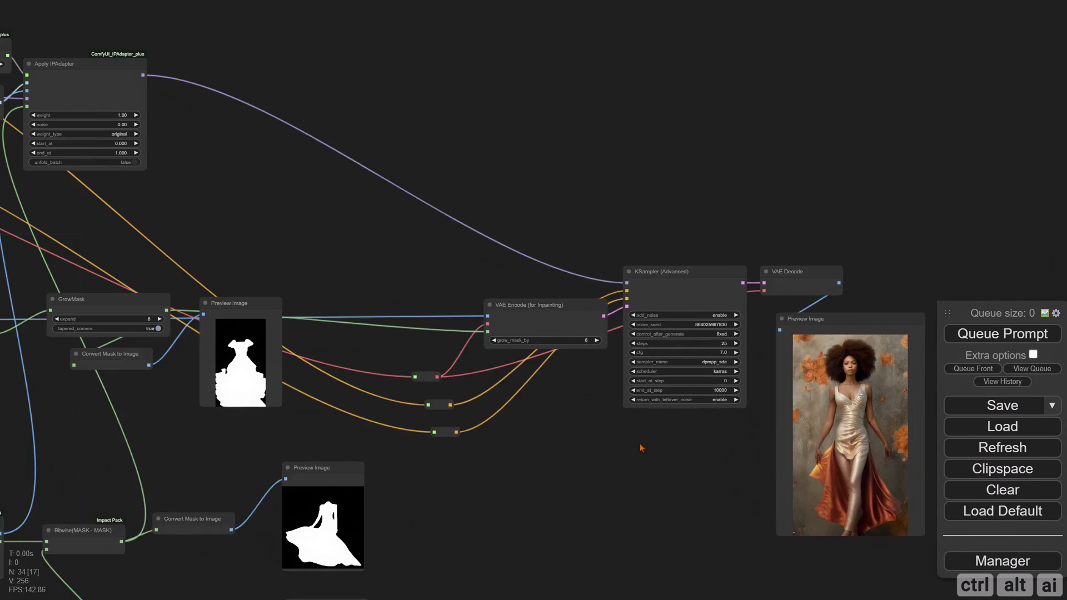
left_click_drag(288, 260, 846, 436)
left_click_drag(385, 427, 540, 394)
scroll(516, 384, "up", 4)
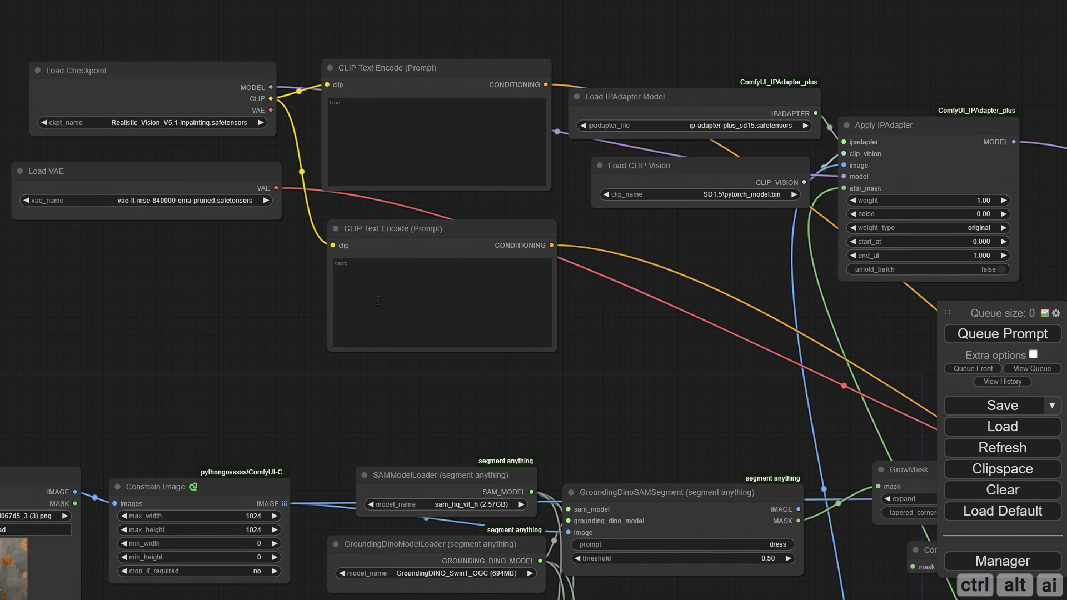
left_click(442, 301)
type("(deformed iris, deformed pupils, semi-realistic, cgi, 3d, render, sketch, cartoon, drawing, anime), text, cropped, out of frame, worst quality, low quality, jpeg artifacts, ugly, duplicate, morbid, mutilated, extra fingers, mutated hands, poorly drawn hands, poorly drawn face, mutation, deformed, blurry, dehydrated, bad anatomy, bad proportions, extra limbs, cloned face, disfigured, gross proportions, malformed limbs, missing arms, missing legs, extra arms, extra legs, fused fingers, too many fingers, long neck")
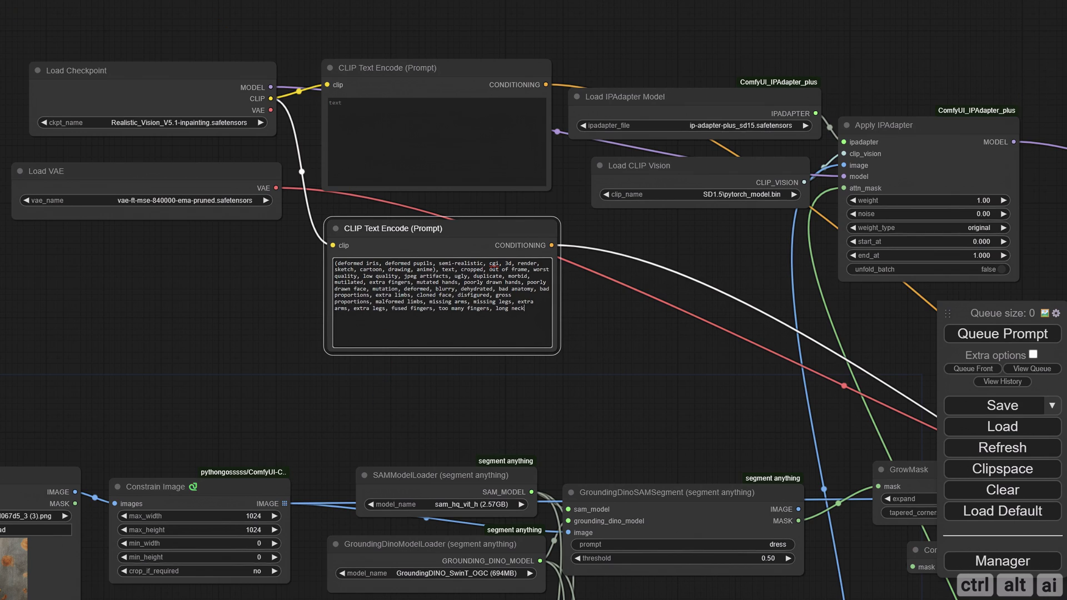
Enter the positive prompt "8k uhd, high quality, dramatic, cinematic" in the upper CLIP Text Encode node
left_click(346, 114)
type("8k uhd, high quality, dramatic, cinematic")
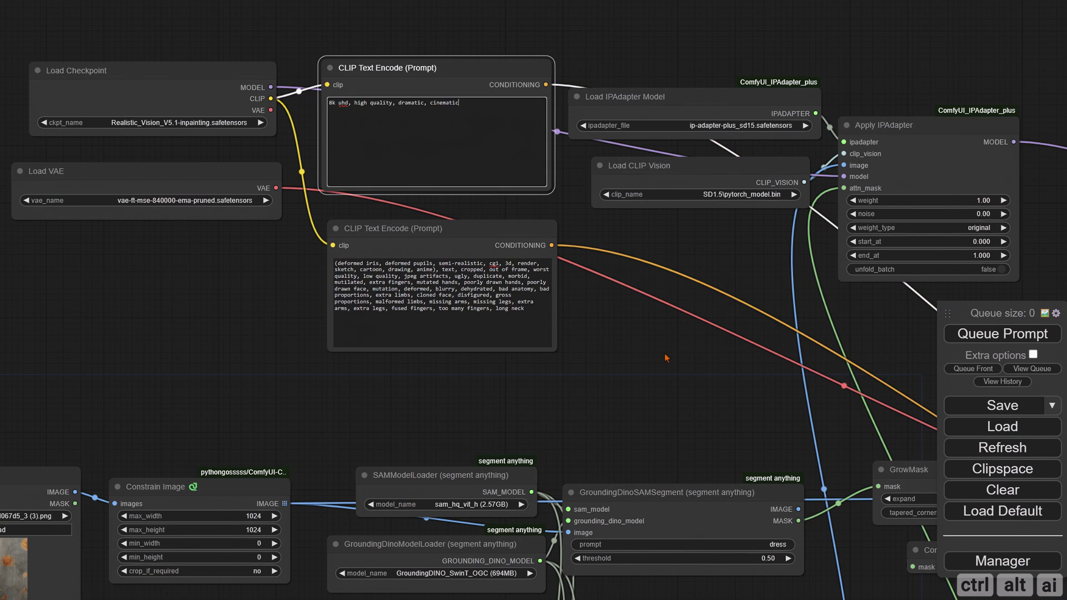
left_click(646, 349)
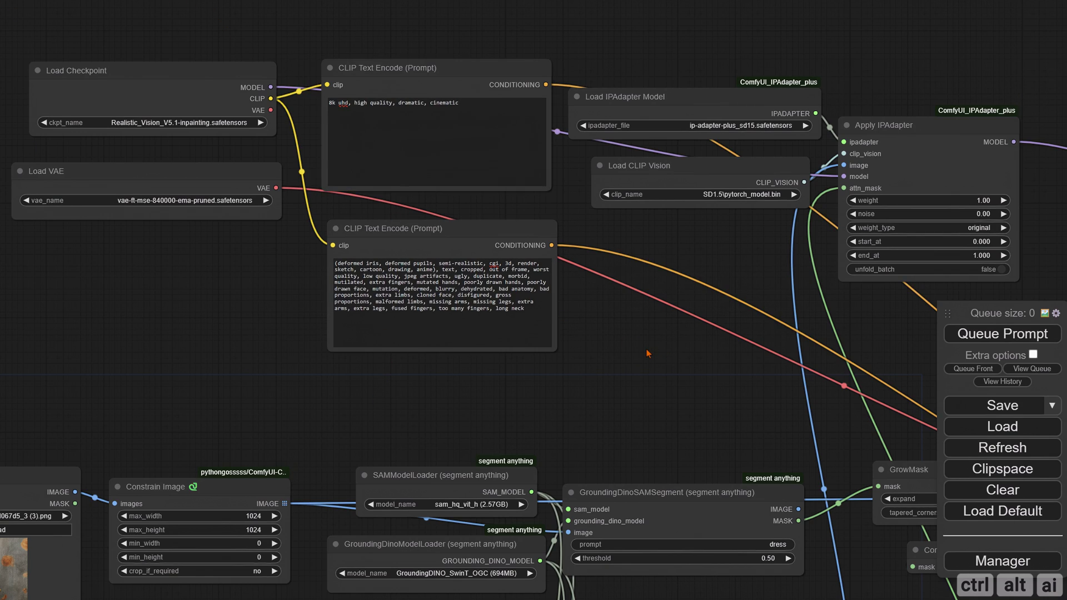
Run the workflow with the new prompts and examine the generated dress up close in the final Preview Image
key("ctrl+Return")
scroll(646, 349, "down", 8)
scroll(800, 349, "up", 10)
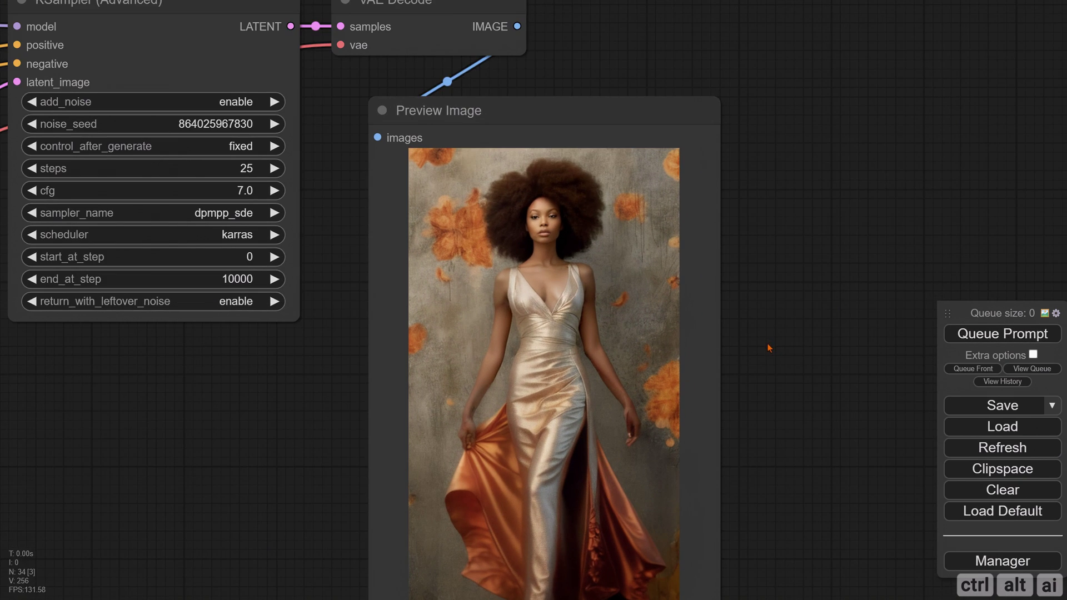
left_click_drag(770, 350, 796, 278)
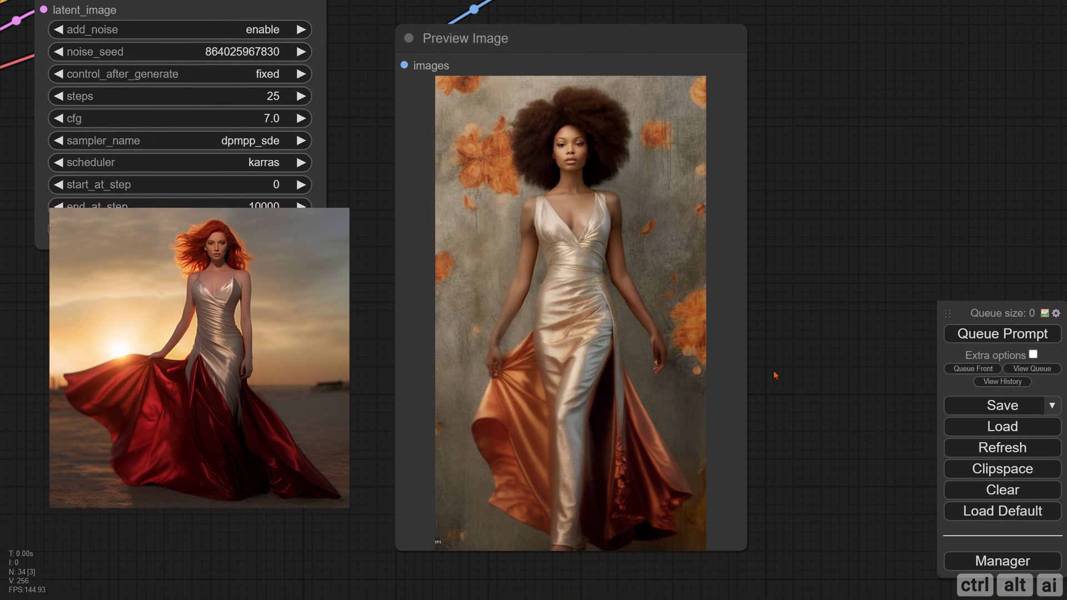
scroll(603, 364, "up", 5)
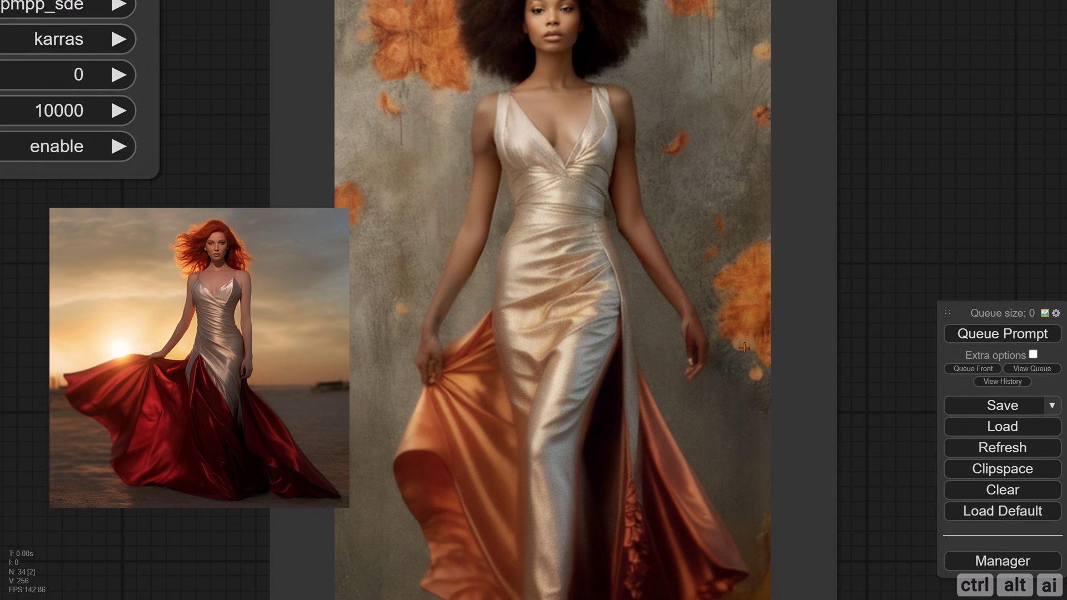
scroll(705, 361, "down", 1)
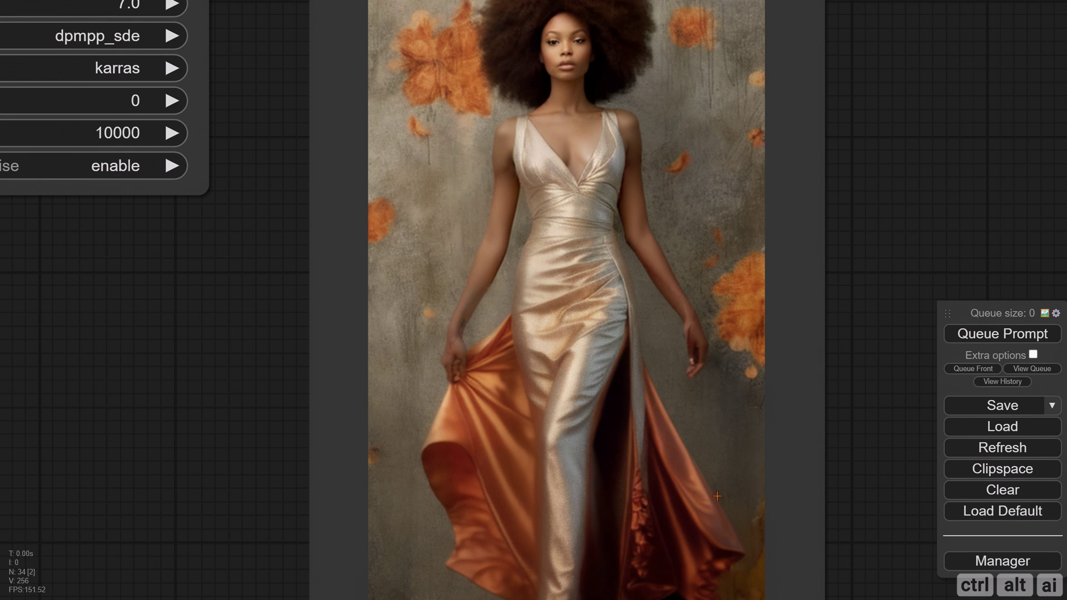
Set grow_mask_by to 18 on the VAE Encode (for Inpainting) node and run the workflow again
scroll(689, 476, "down", 3)
scroll(640, 375, "down", 5)
left_click_drag(181, 325, 443, 362)
left_click_drag(450, 311, 329, 305)
scroll(345, 282, "down", 3)
left_click(333, 240)
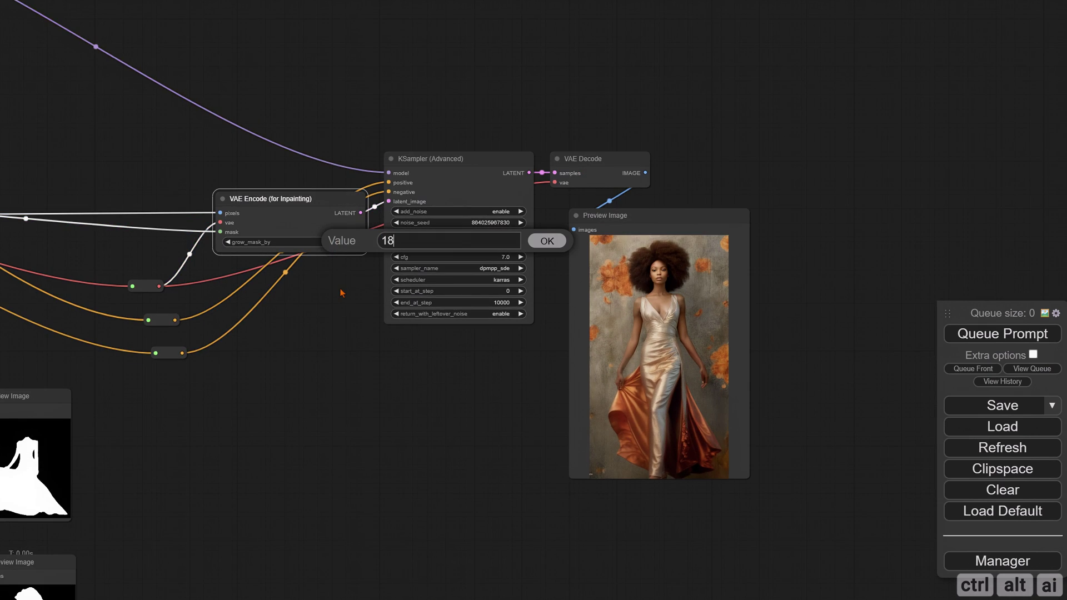
key("Return")
key("ctrl+Return")
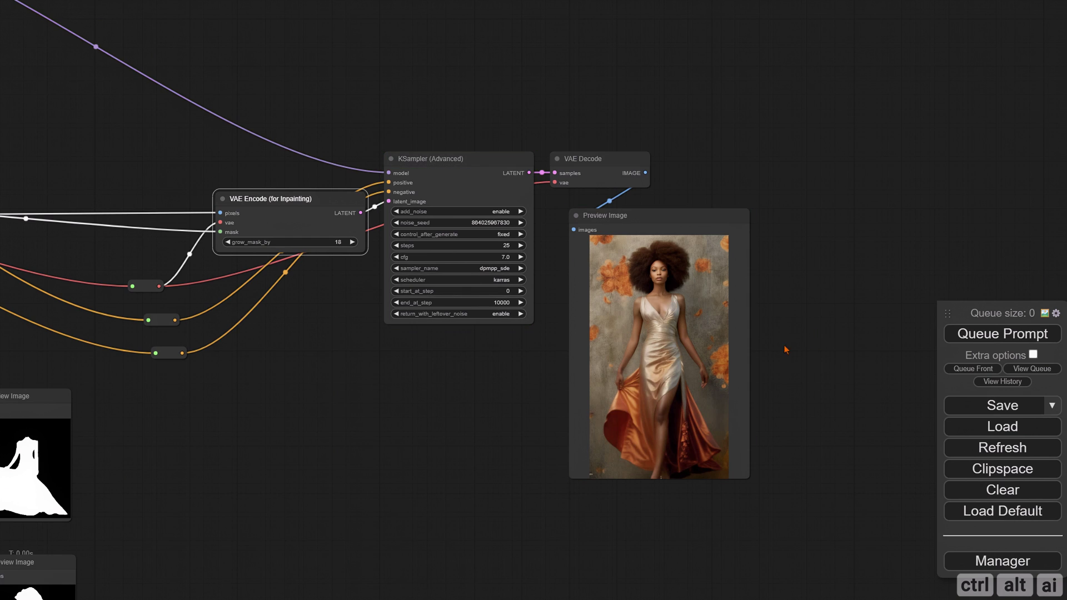
Move the Apply IPAdapter node away from its loaders and nudge the Load CLIP Vision node to make room
left_click_drag(326, 353, 784, 504)
left_click_drag(398, 283, 779, 391)
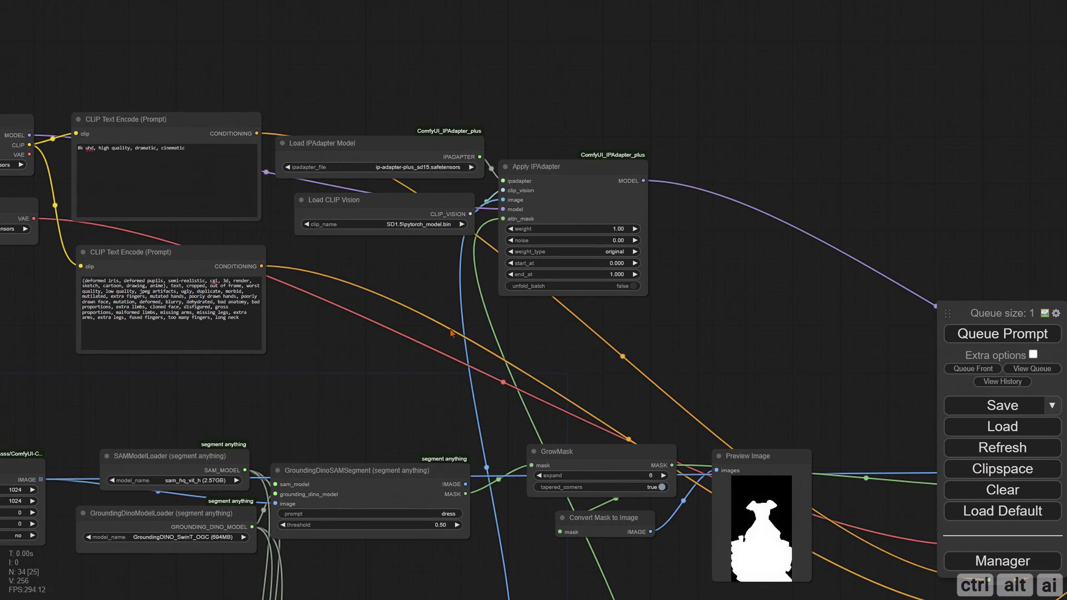
left_click_drag(554, 175, 600, 189)
left_click_drag(362, 211, 371, 206)
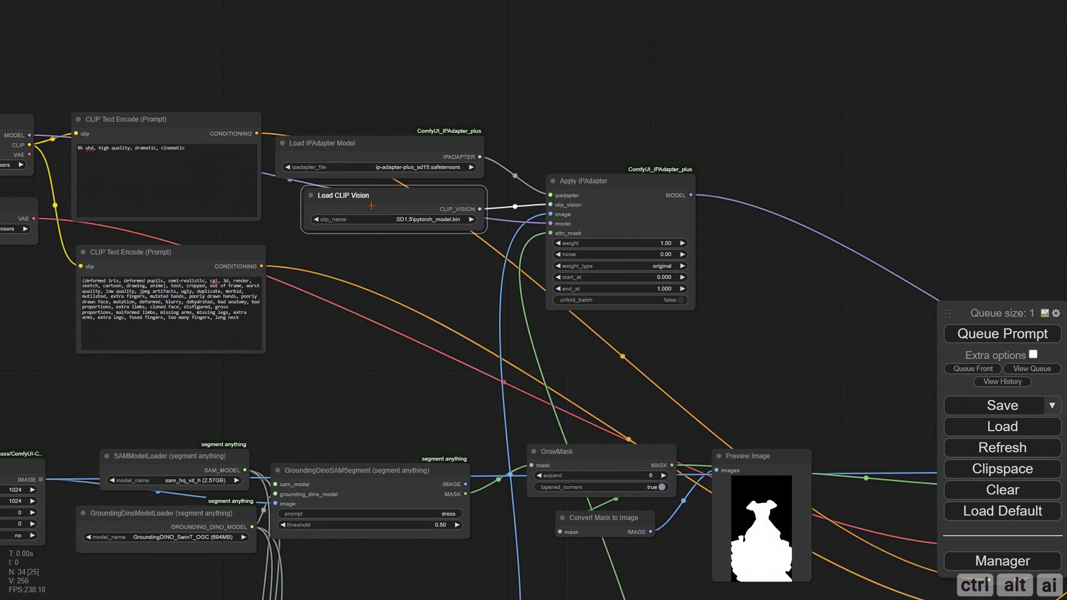
Add a Prepare Image For Clip Vision node below the Load CLIP Vision node
double_click(367, 274)
type("prep")
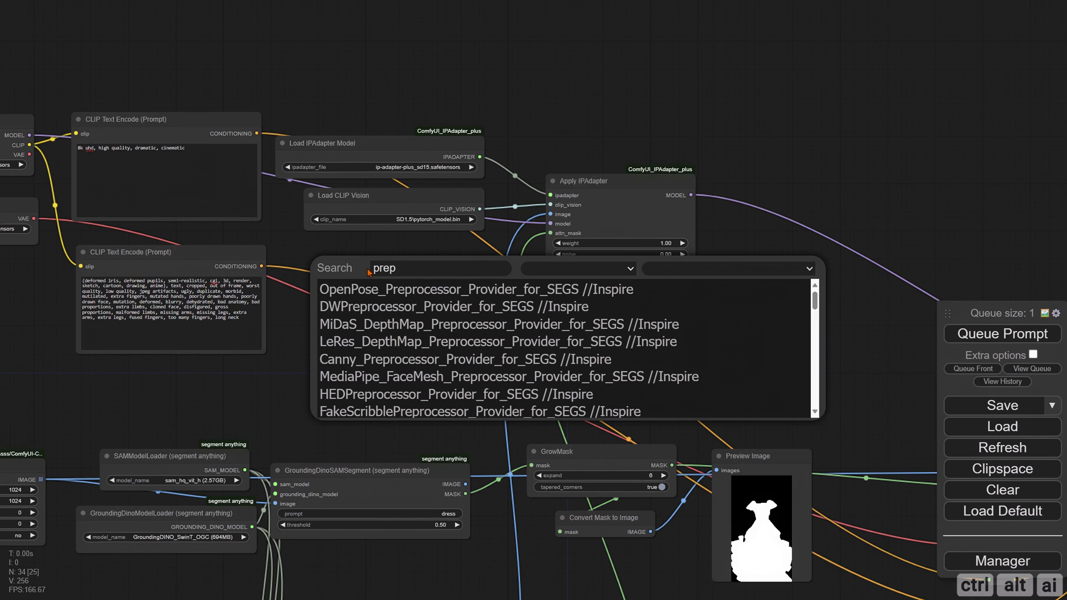
type("i")
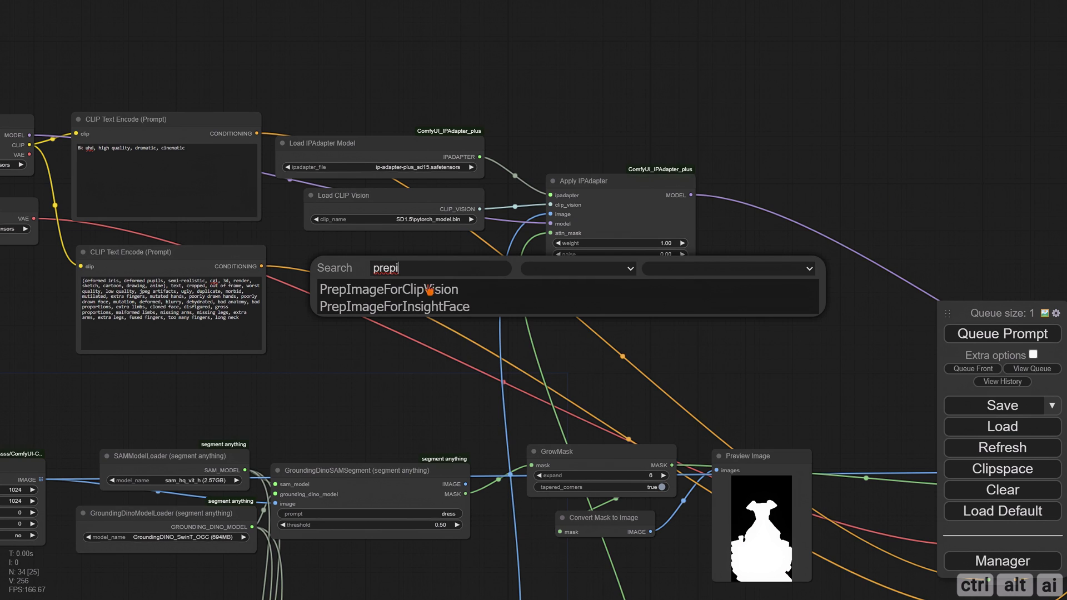
key("Return")
left_click_drag(412, 270, 415, 270)
Connect the second GroundingDinoSAMSegment's IMAGE output to Prepare Image For Clip Vision's image input and move Apply IPAdapter farther away
left_click_drag(297, 456, 408, 188)
left_click_drag(559, 430, 449, 497)
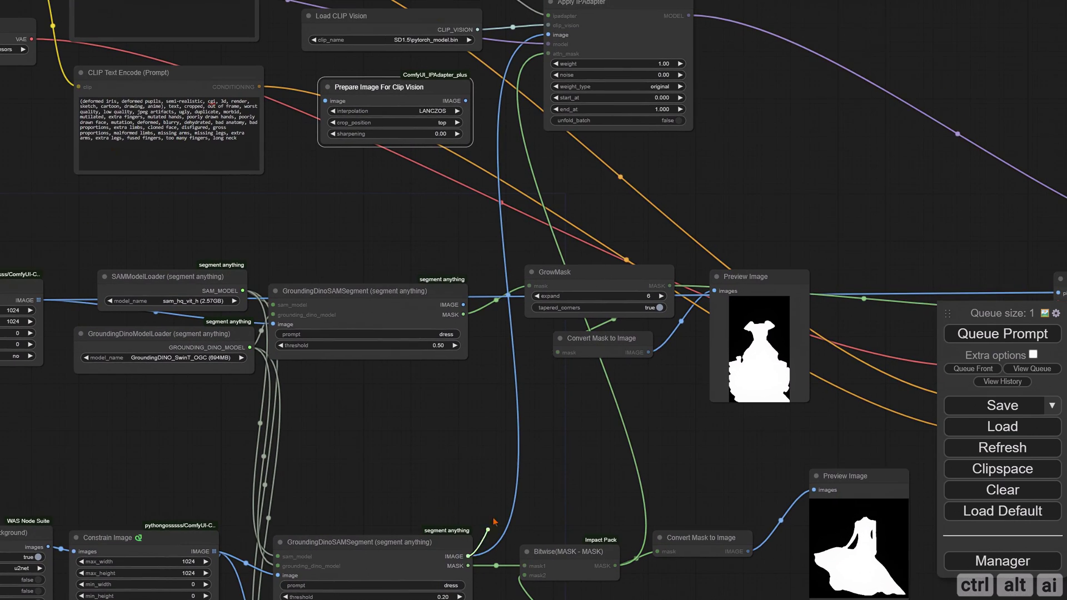
left_click_drag(468, 556, 325, 100)
left_click_drag(440, 188, 287, 280)
left_click_drag(444, 90, 554, 80)
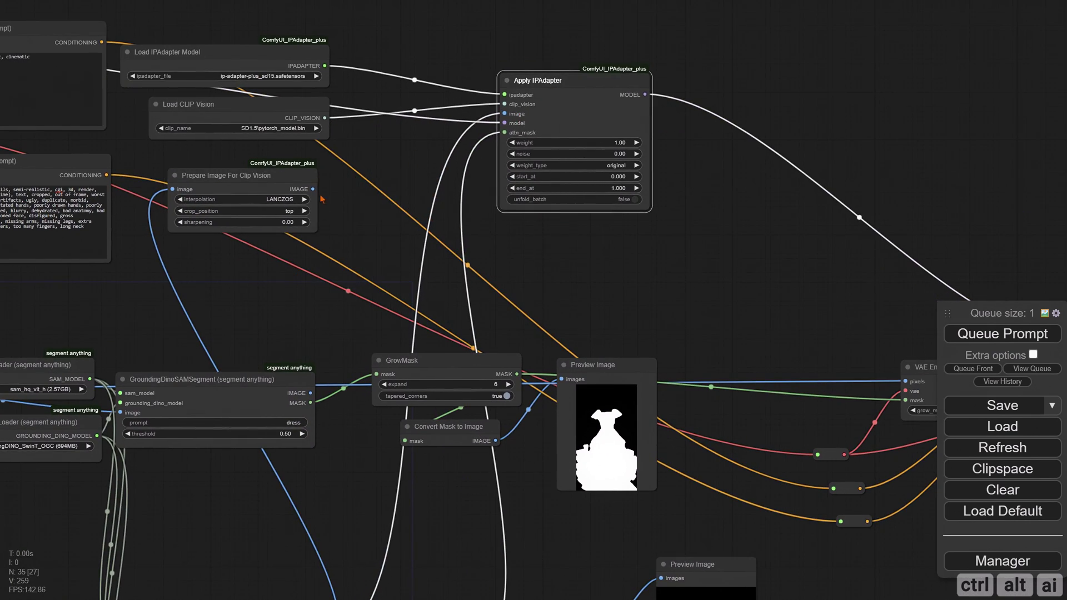
Attach a Preview Image node to Prepare Image For Clip Vision's IMAGE output
left_click_drag(313, 189, 377, 196)
left_click(384, 292)
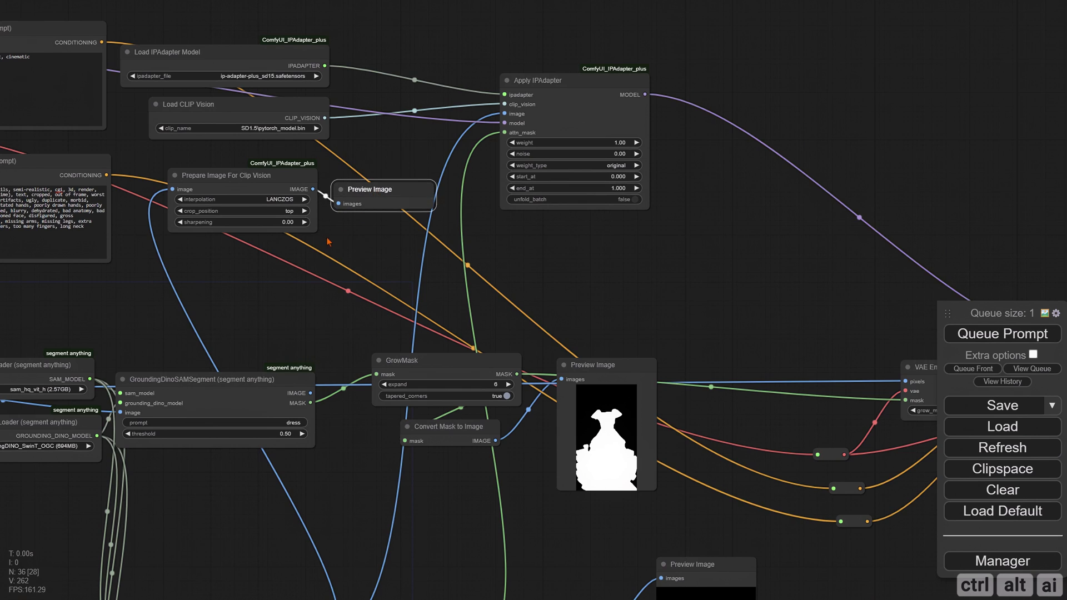
Set Prepare Image For Clip Vision to crop_position pad and sharpening 0.50, and connect its IMAGE output to Apply IPAdapter's image input
left_click_drag(333, 228, 369, 256)
left_click(330, 241)
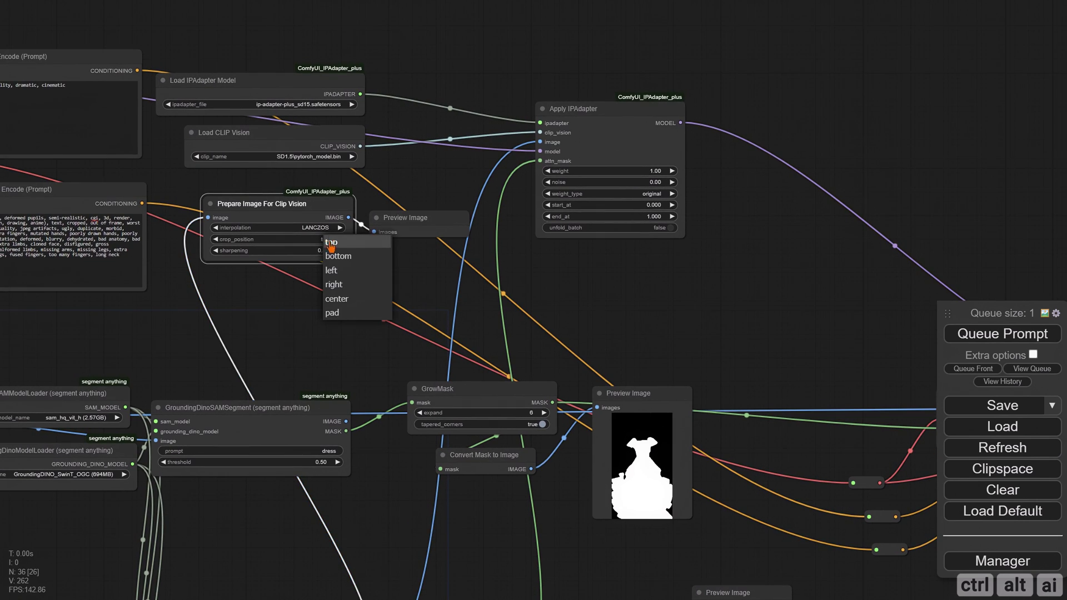
left_click(342, 313)
left_click(324, 251)
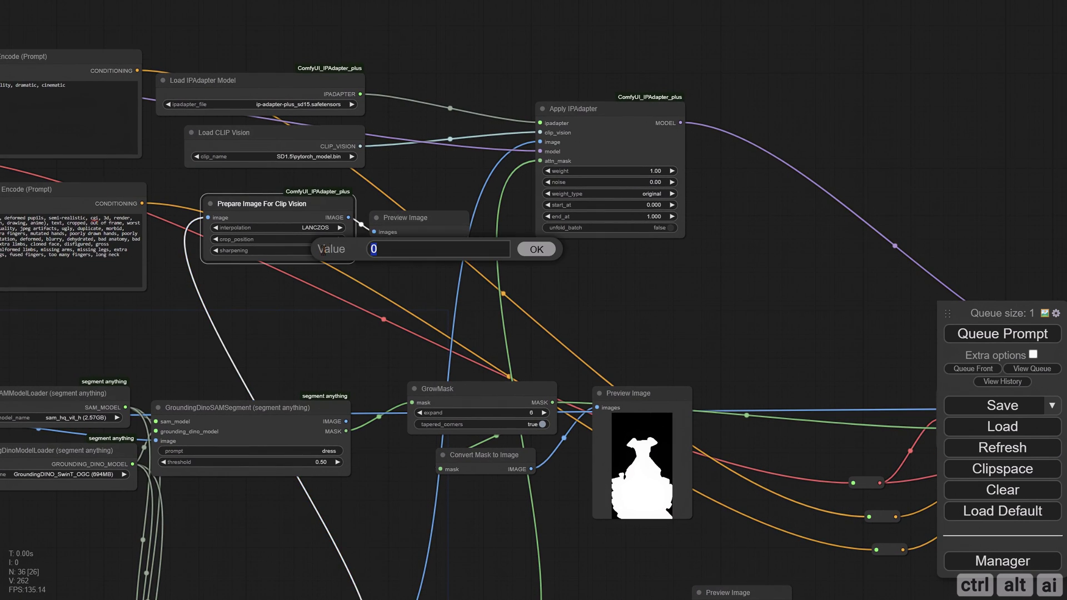
key("Return")
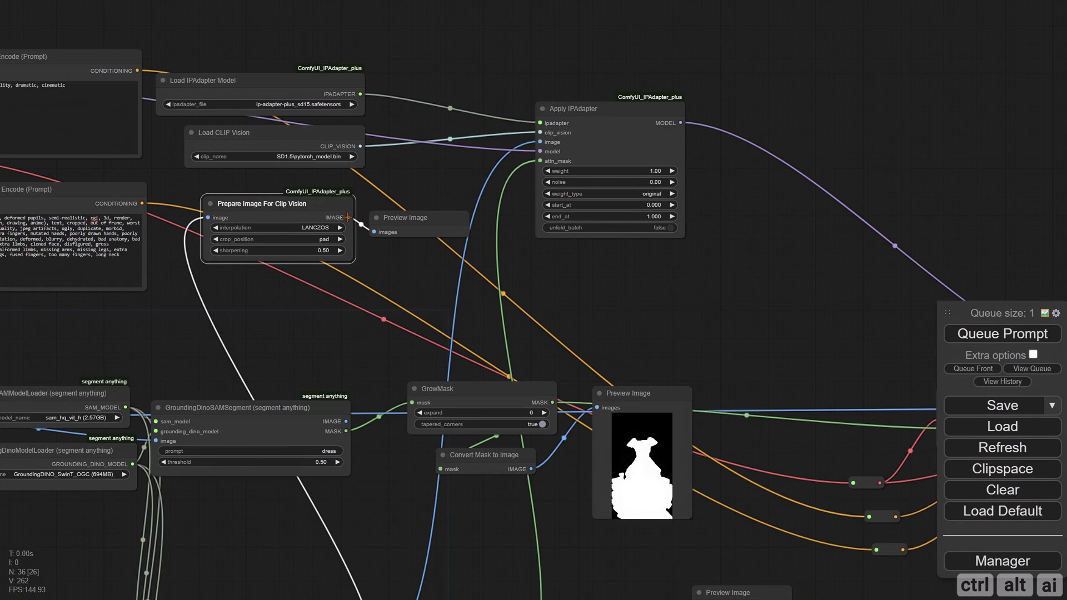
left_click_drag(348, 217, 539, 142)
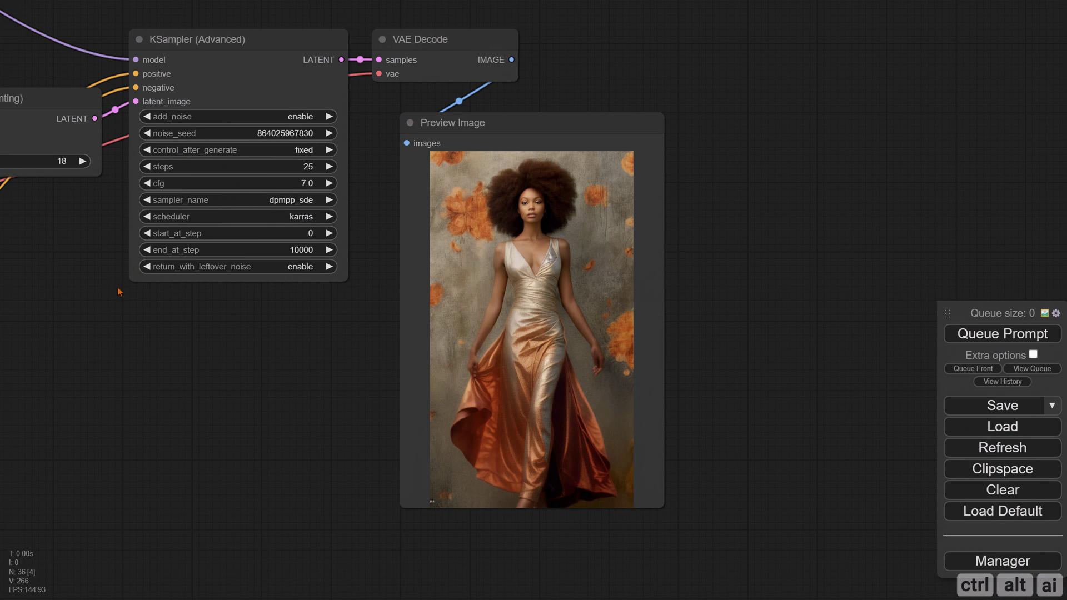
Add "silver, red copper dress," to the start of the positive CLIP Text Encode prompt
scroll(155, 343, "down", 5)
left_click_drag(139, 360, 815, 476)
left_click_drag(469, 248, 793, 455)
left_click_drag(129, 133, 392, 164)
scroll(392, 164, "up", 3)
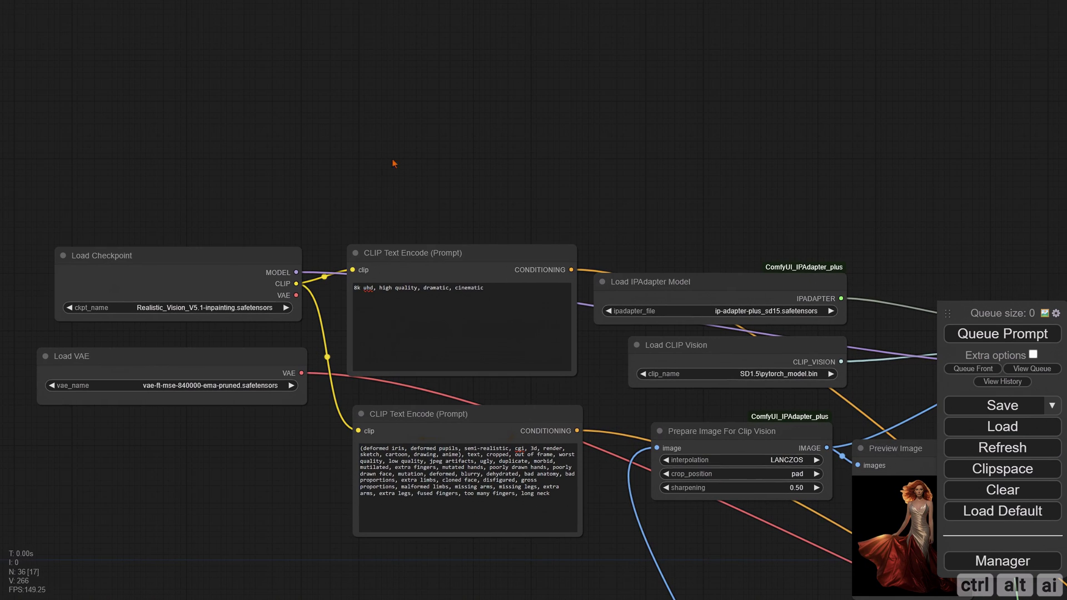
left_click(351, 289)
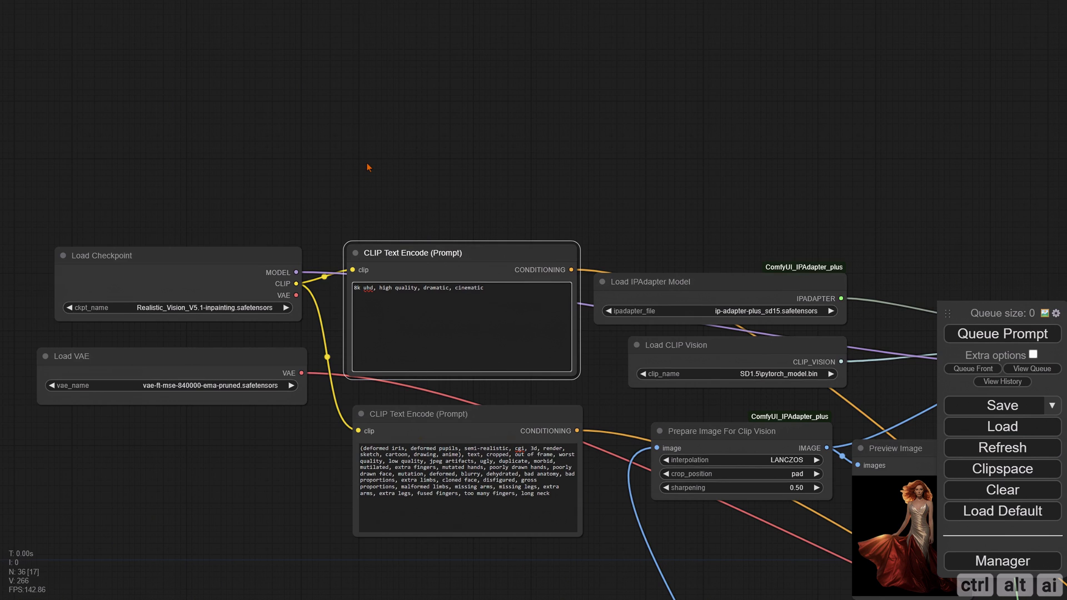
type("silver, red copper dress,")
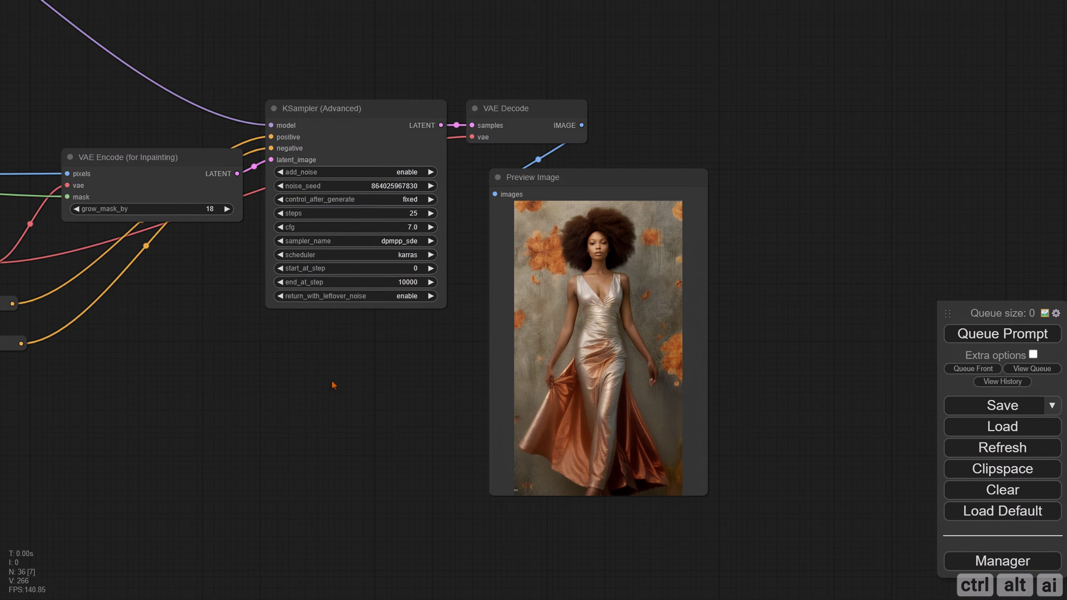
Load the black leather jacket picture fc069cd3-01f8-4980-b03f-b4276227e2bc.png into the Load Image node that feeds Image Rembg
scroll(324, 361, "down", 5)
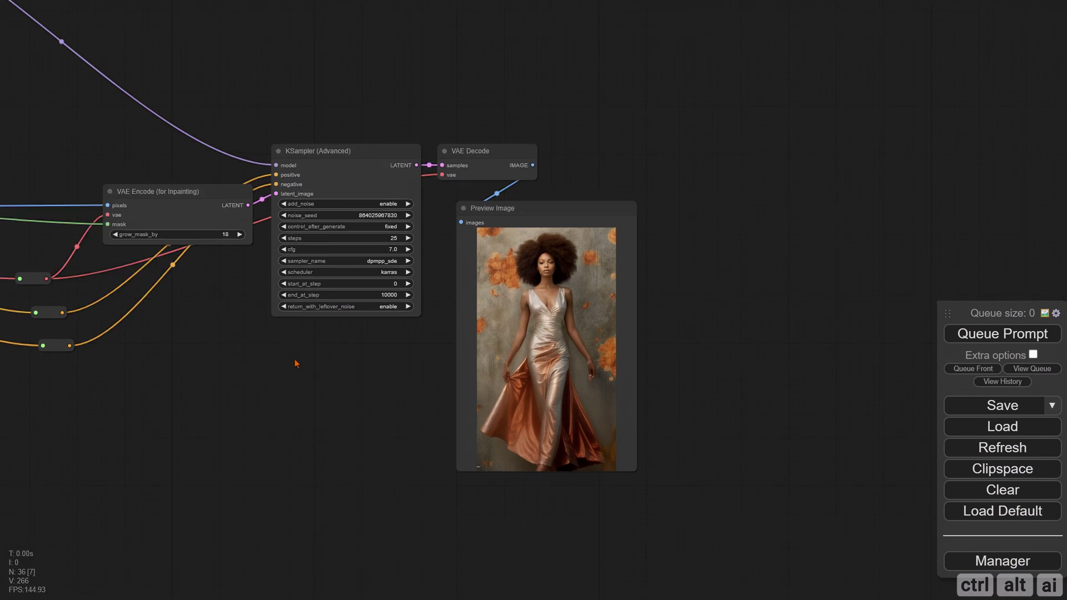
left_click_drag(205, 398, 863, 369)
scroll(345, 318, "up", 5)
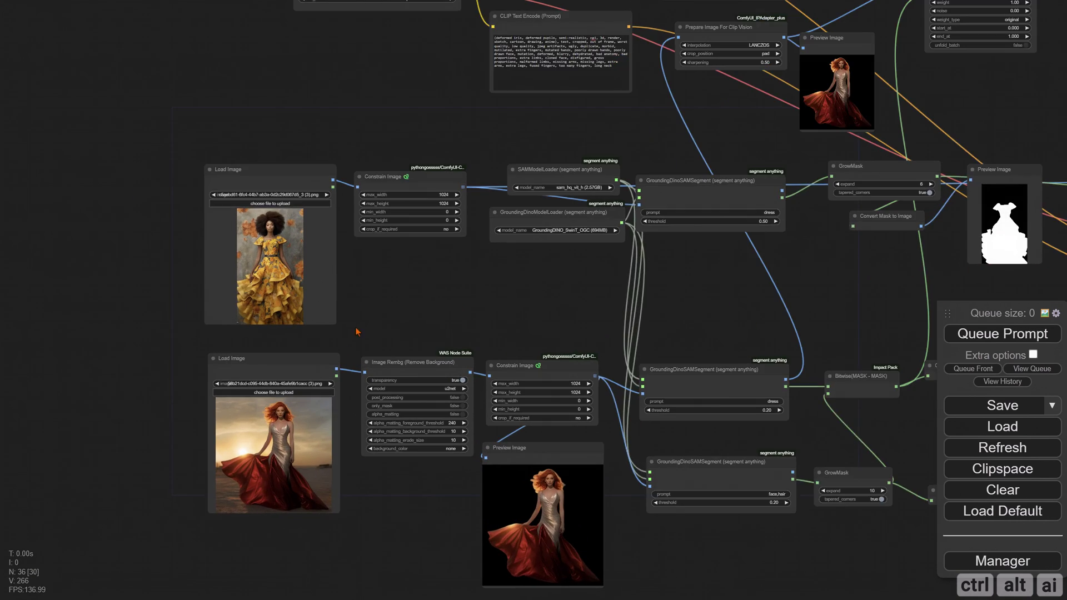
left_click(270, 412)
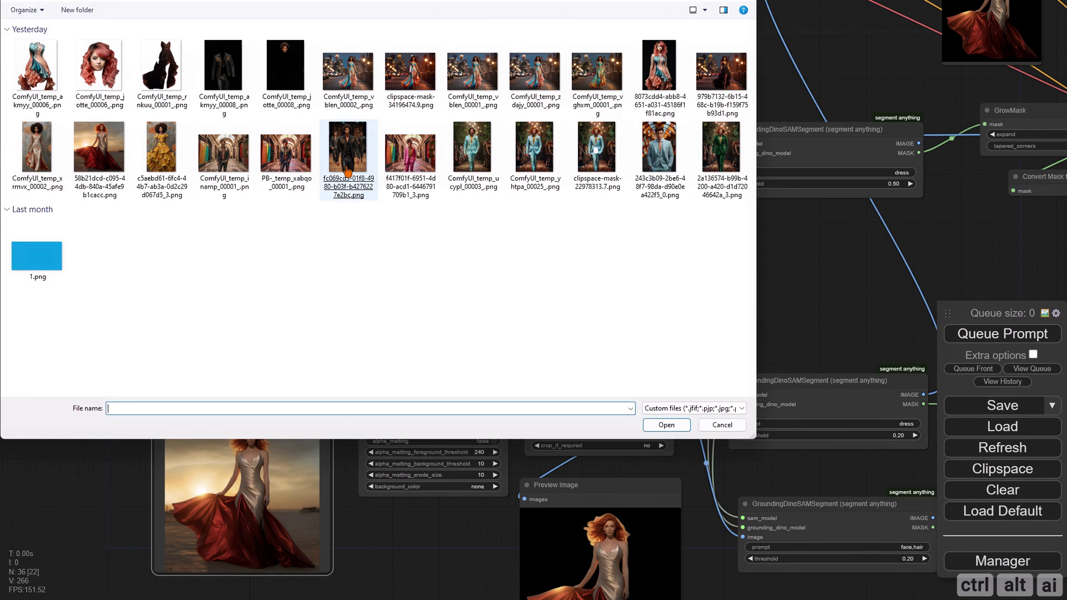
double_click(348, 161)
left_click_drag(420, 273, 448, 216)
scroll(296, 400, "up", 2)
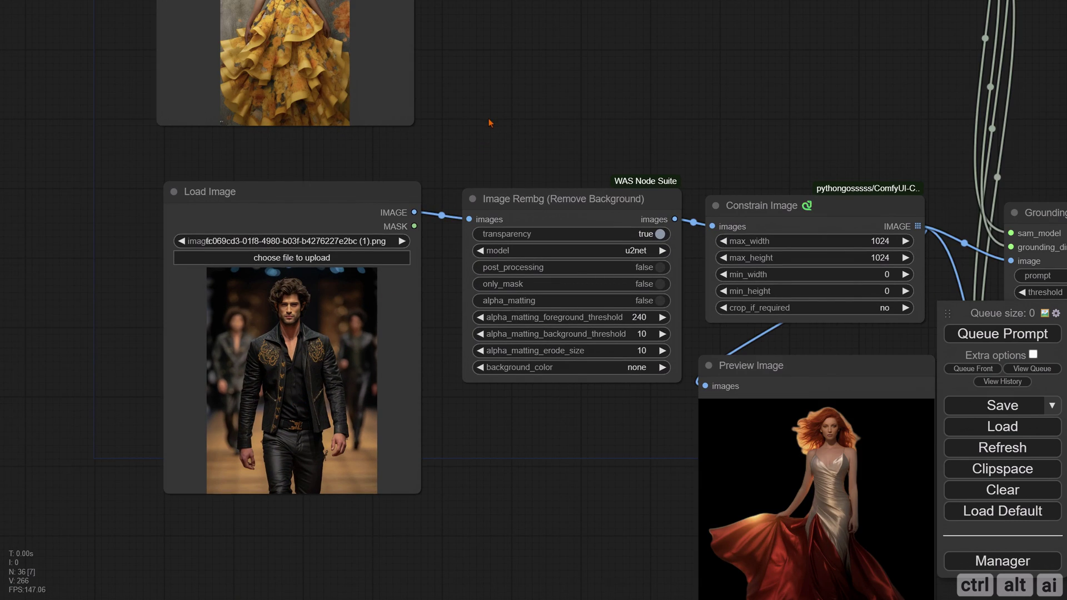
left_click_drag(490, 123, 476, 324)
left_click(295, 93)
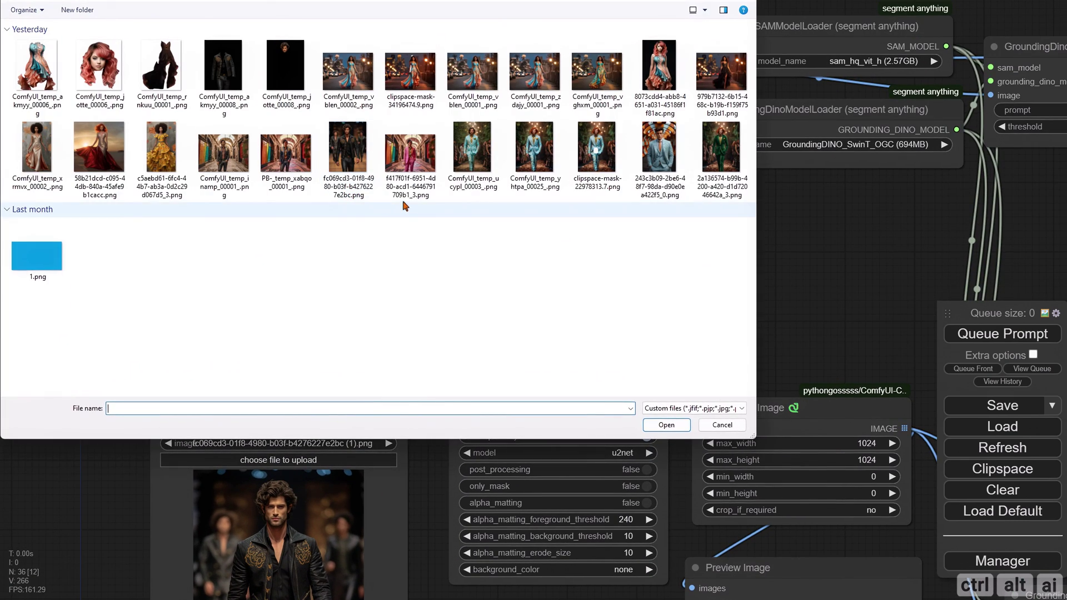
double_click(410, 161)
left_click_drag(453, 303, 472, 214)
scroll(472, 215, "down", 2)
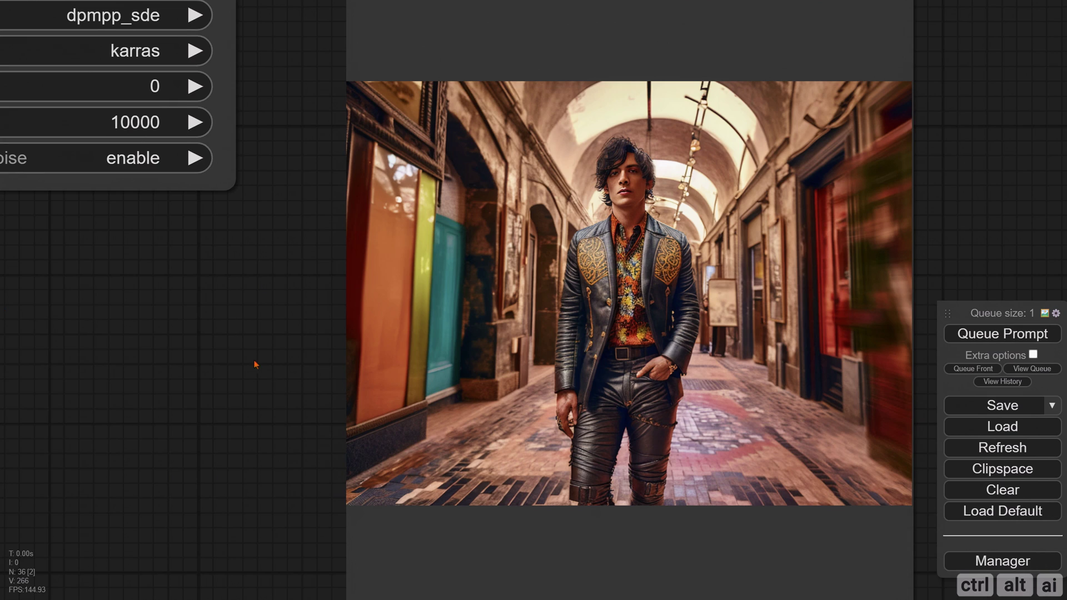
Step the KSampler (Advanced) noise_seed up by one increment
scroll(258, 371, "down", 7)
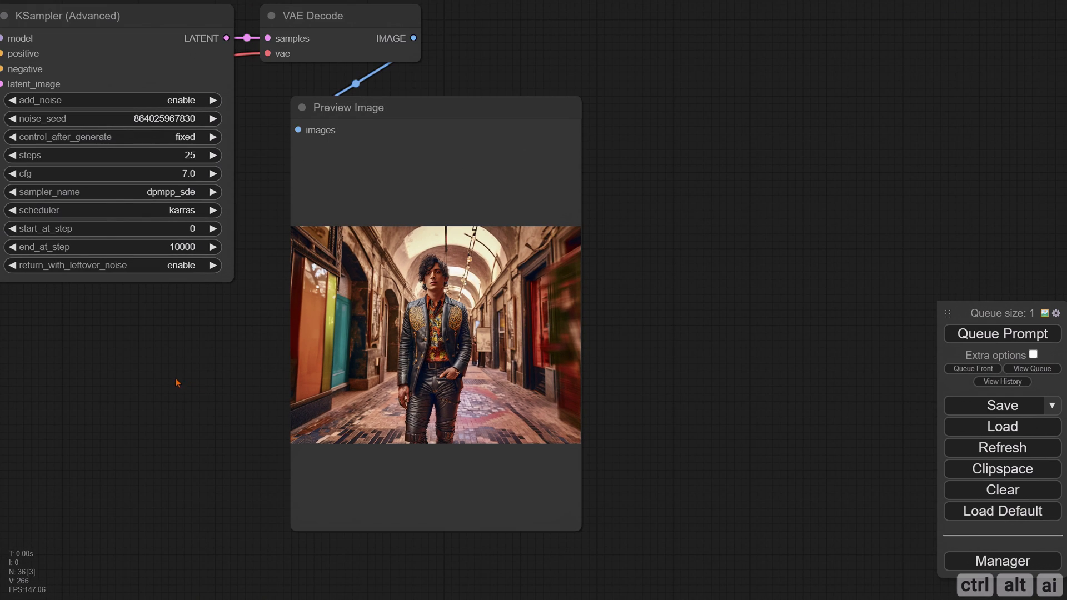
scroll(319, 400, "down", 4)
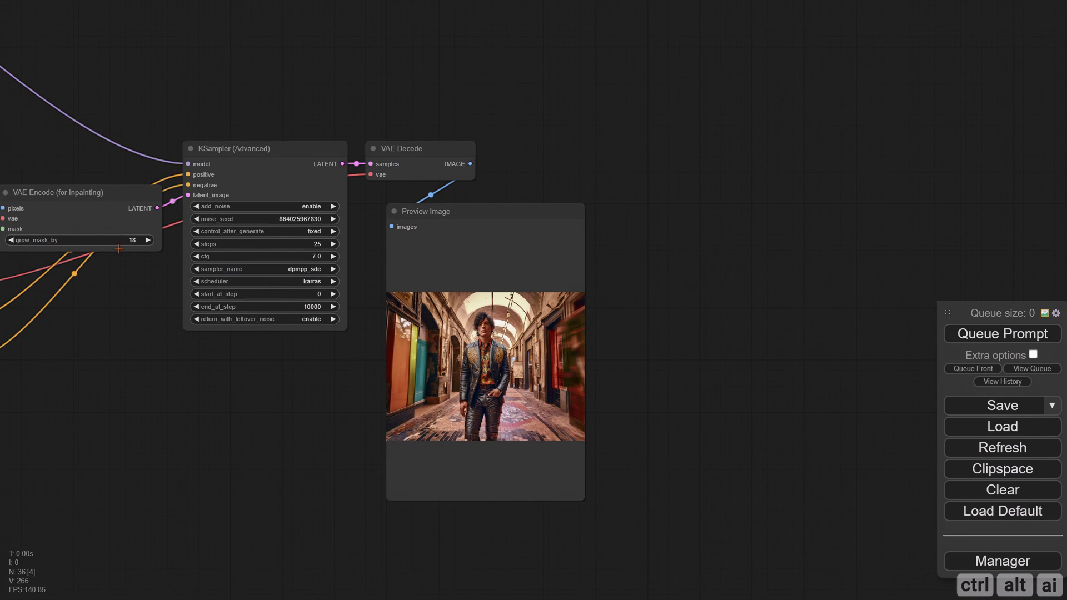
left_click(332, 219)
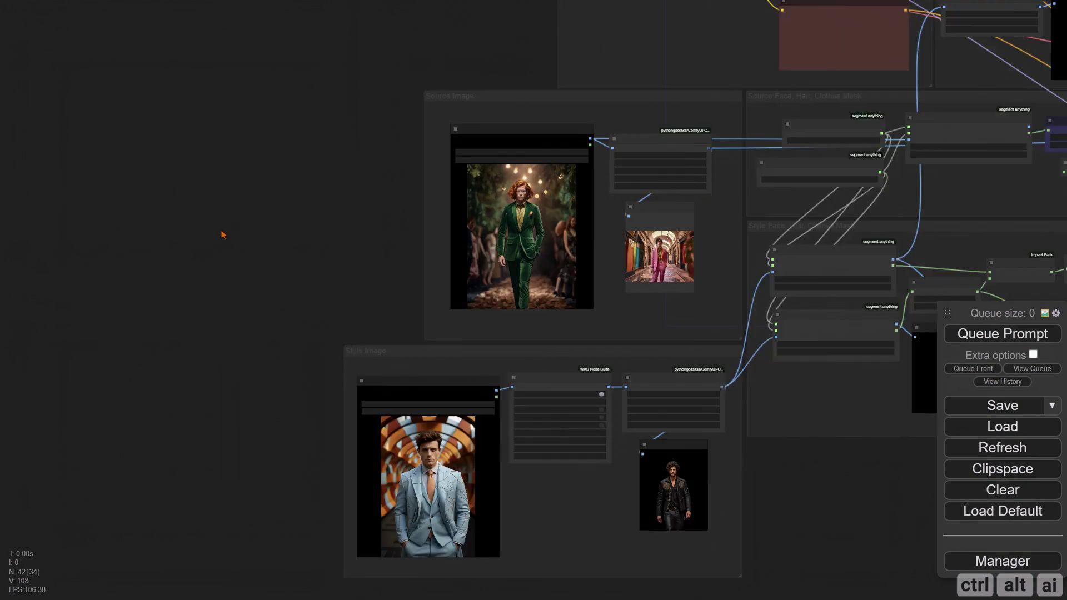
Run the grouped workflow on the green suit source and blue suit style images, and inspect the generated suit up close
scroll(221, 231, "up", 3)
scroll(850, 478, "down", 5)
key("ctrl+Return")
scroll(881, 501, "down", 2)
left_click_drag(882, 500, 519, 466)
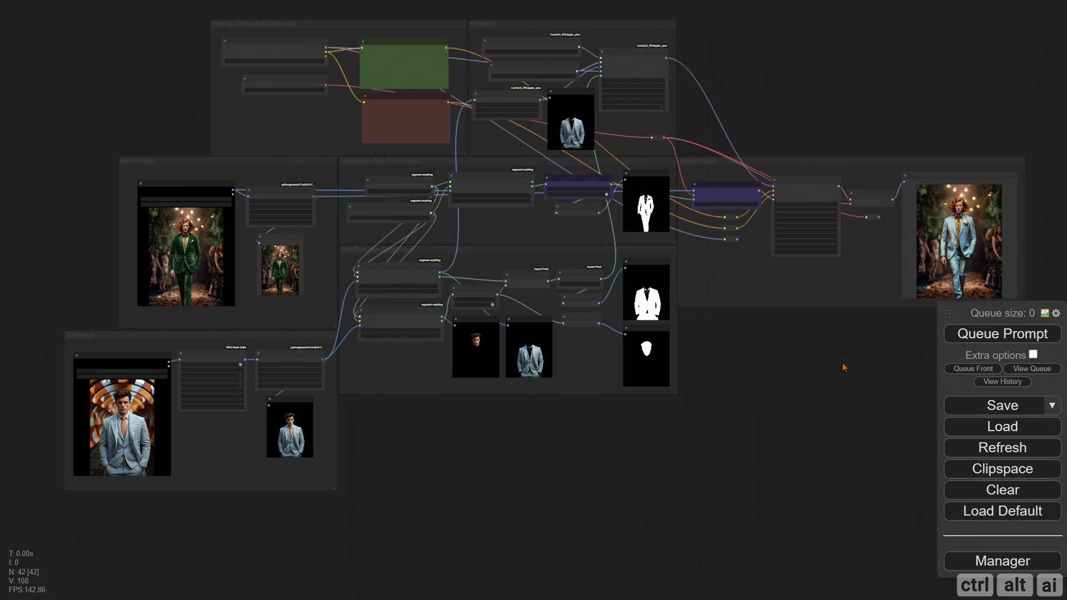
left_click_drag(929, 345, 467, 407)
scroll(467, 407, "up", 11)
scroll(750, 122, "up", 3)
left_click_drag(749, 122, 834, 294)
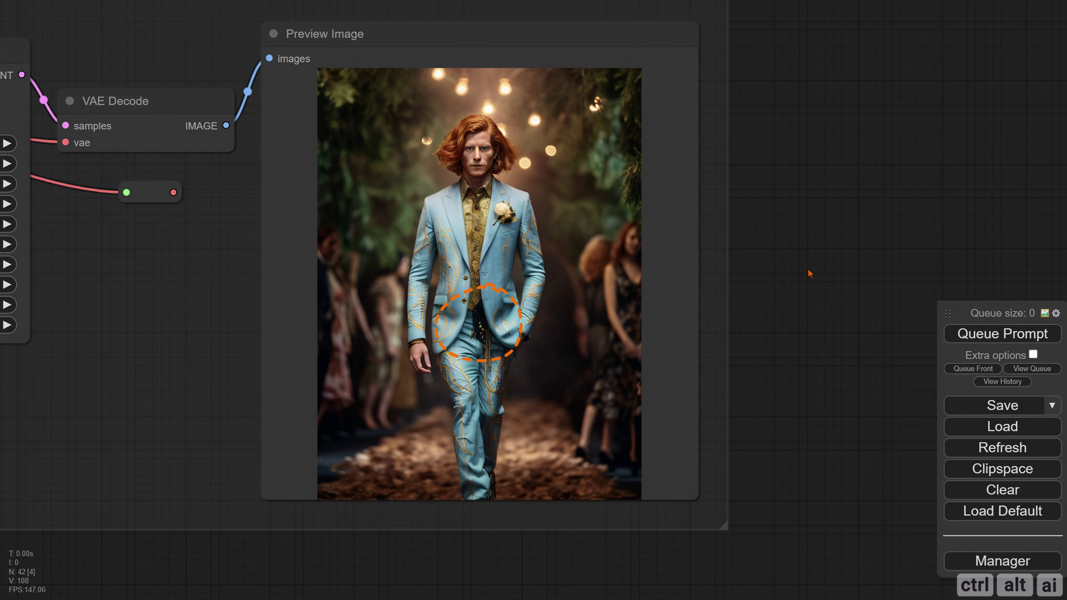
Duplicate the VAE Encode (for Inpainting), KSampler (Advanced), VAE Decode and Preview Image nodes and place the copies beyond the Stylized Output group
scroll(810, 273, "down", 8)
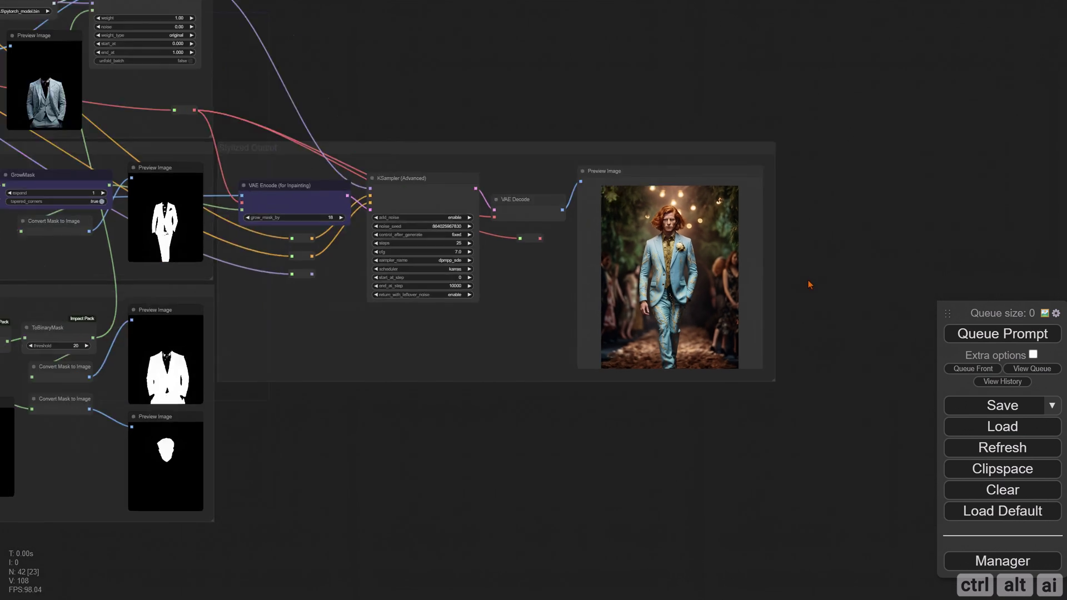
left_click_drag(751, 372, 694, 342)
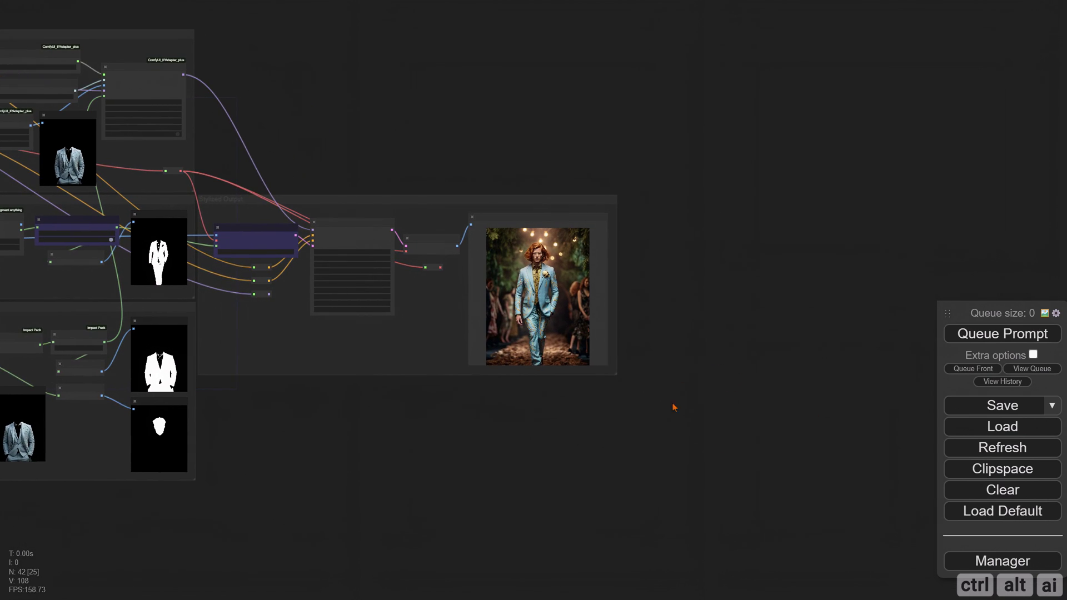
scroll(259, 243, "up", 3)
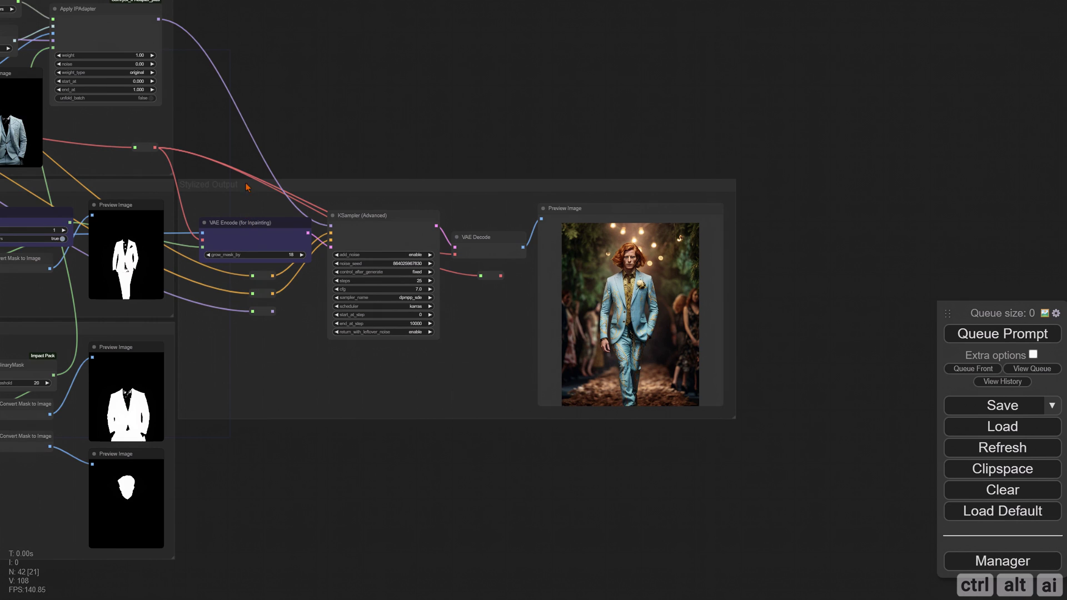
left_click_drag(234, 203, 650, 260)
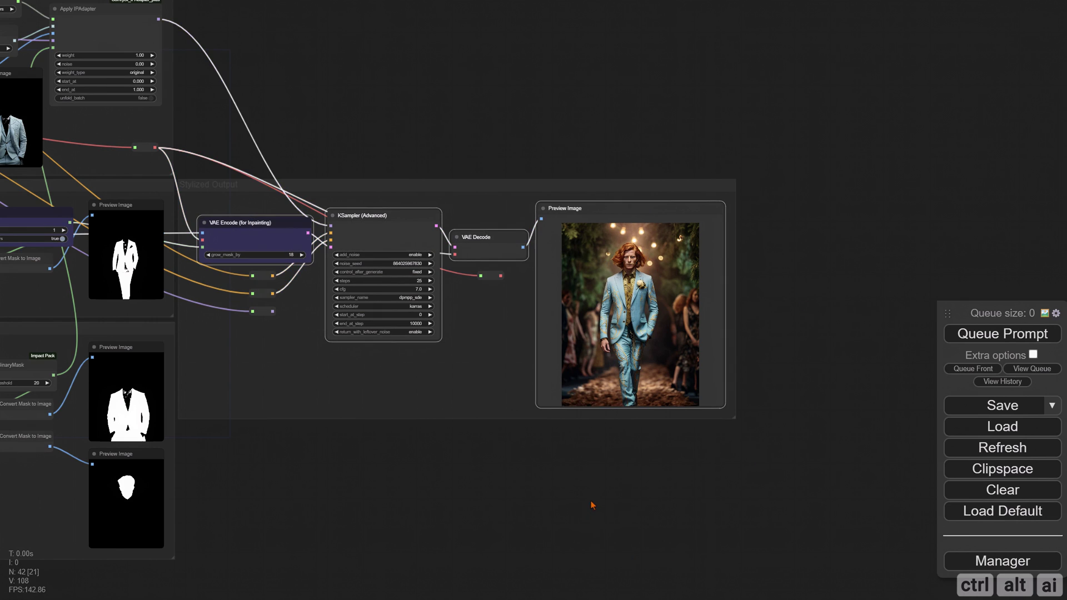
key("ctrl+c")
left_click_drag(692, 484, 479, 489)
key("ctrl+v")
left_click_drag(558, 493, 610, 231)
left_click(587, 318)
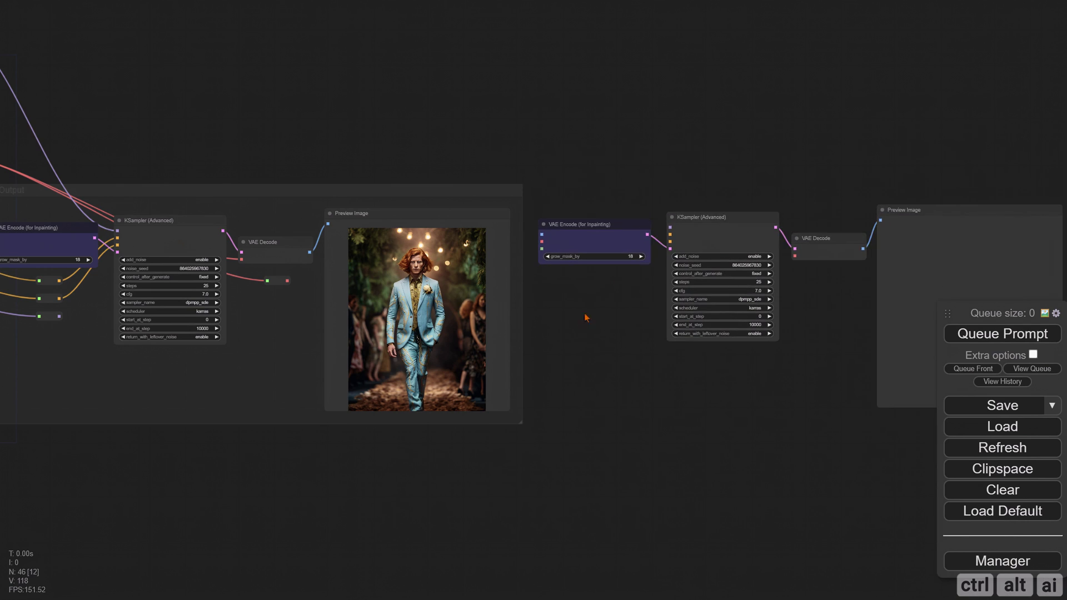
scroll(585, 318, "up", 3)
left_click(648, 237)
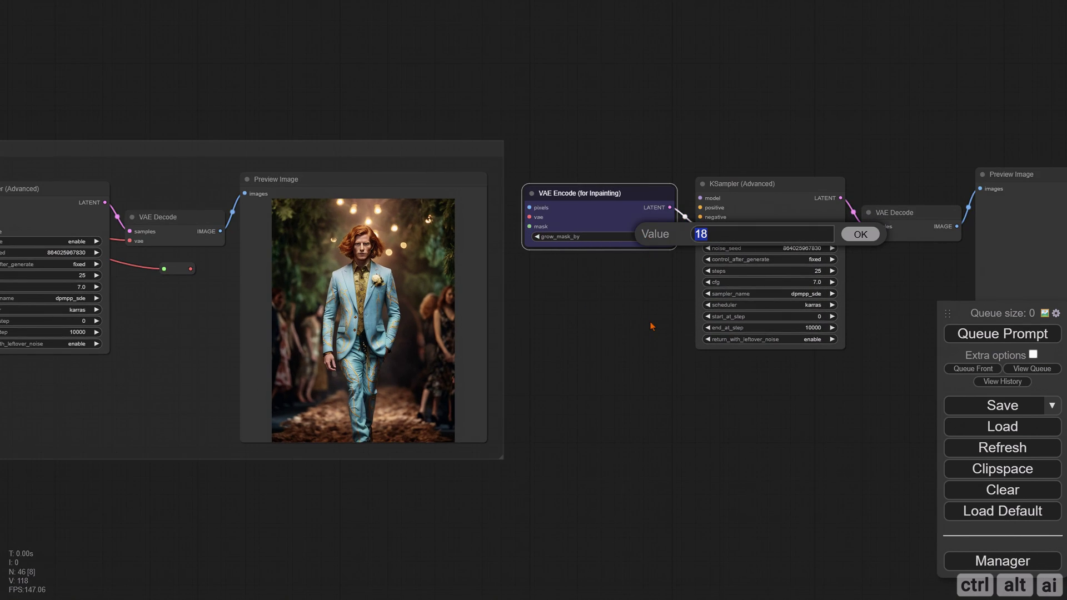
key("Return")
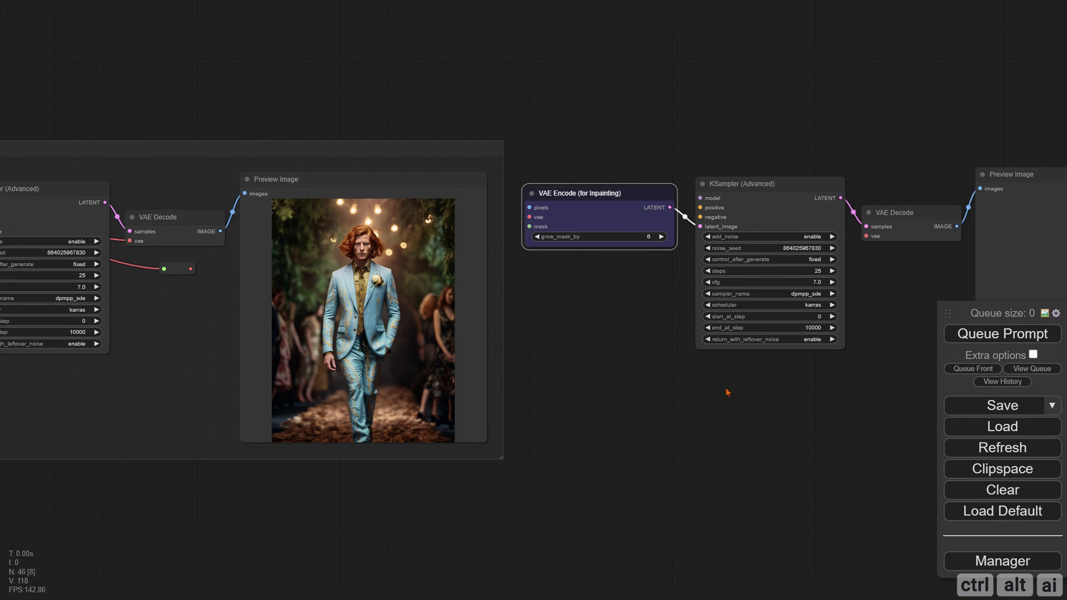
left_click(803, 248)
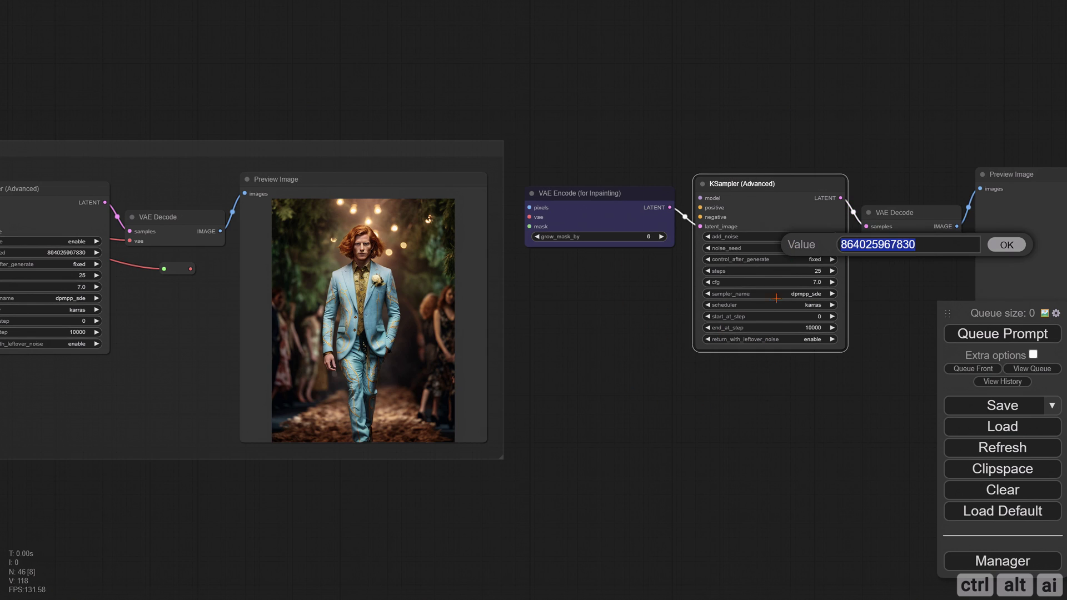
key("ctrl+v")
key("Return")
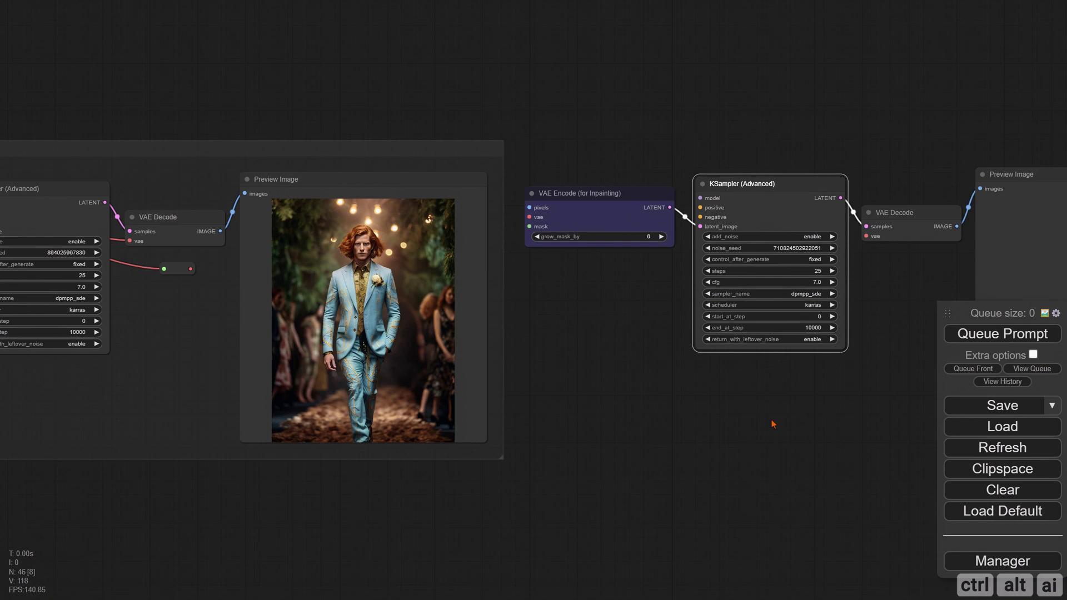
Add a Preview Bridge (Image) node above the Stylized Output group's Preview Image node
left_click_drag(623, 410, 783, 423)
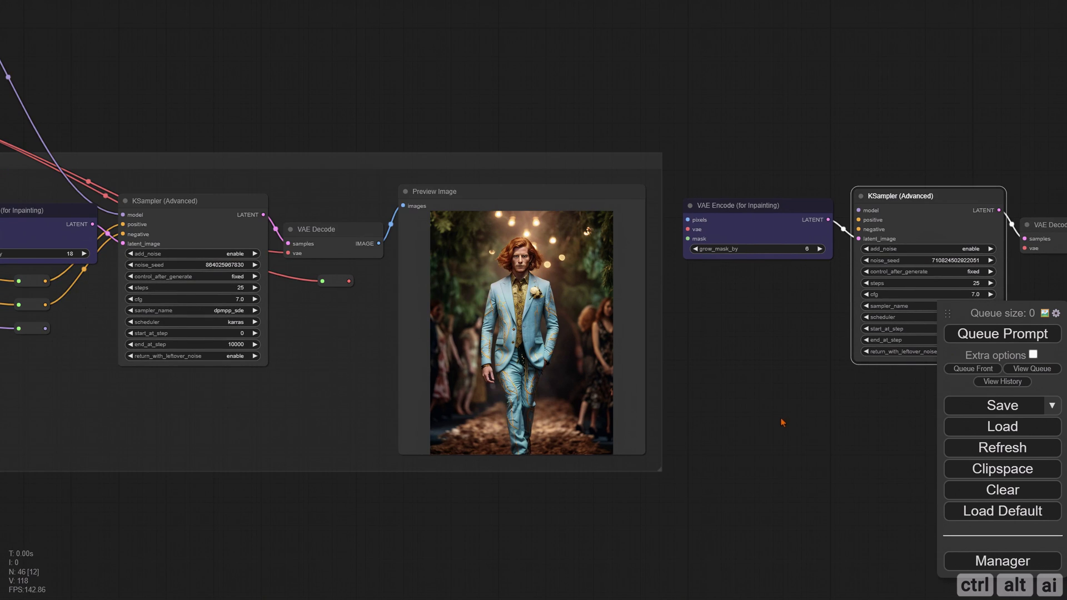
double_click(400, 97)
type("preview")
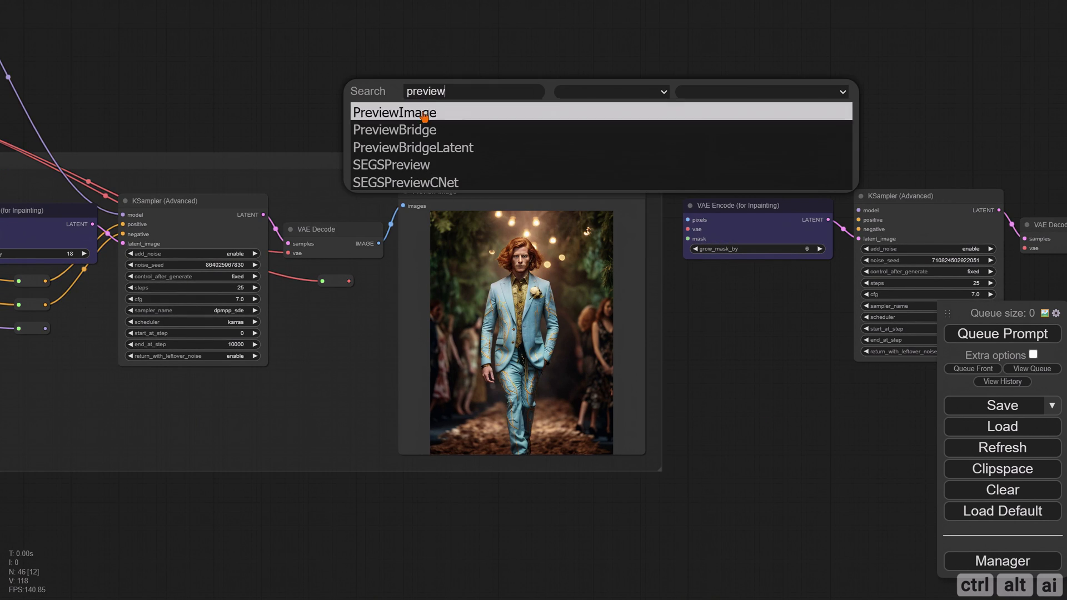
left_click(428, 131)
left_click_drag(596, 120, 547, 74)
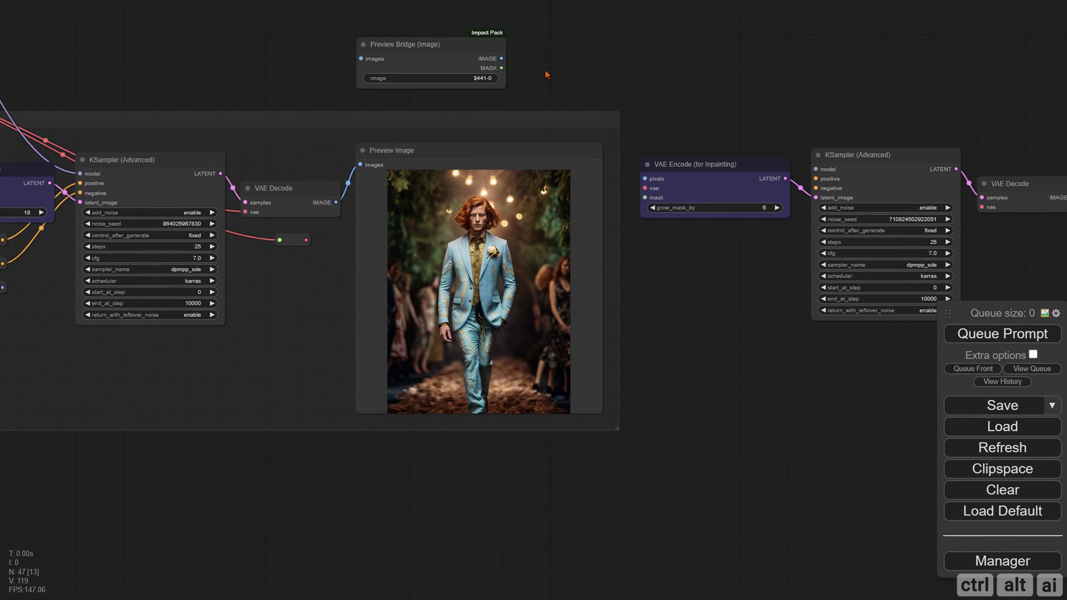
Replace the Stylized Output group's Preview Image with the enlarged Preview Bridge node and feed it from VAE Decode's IMAGE output
left_click_drag(469, 51, 465, 157)
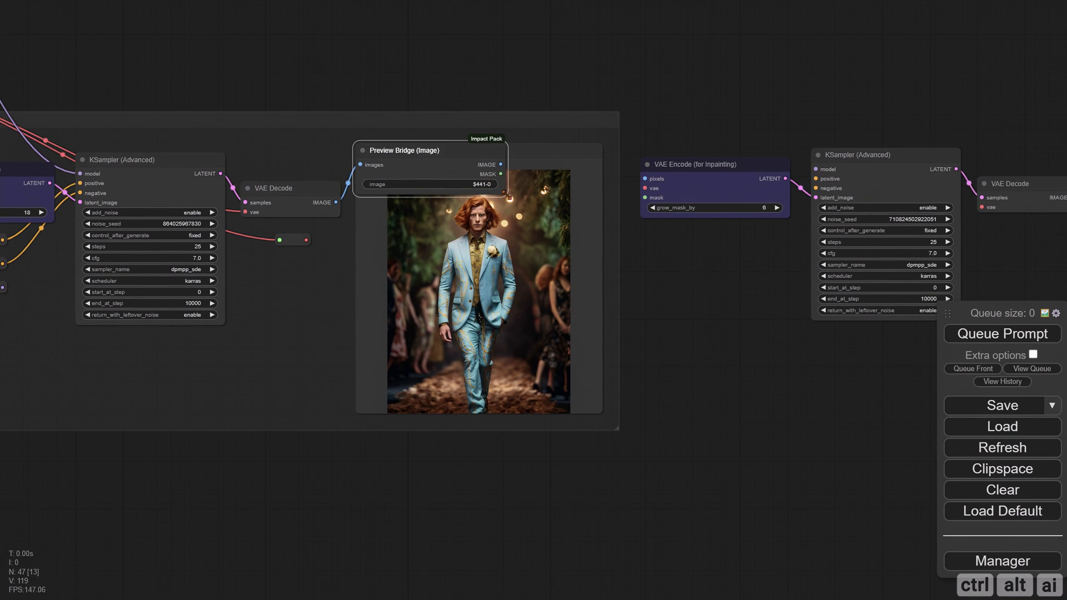
left_click_drag(507, 195, 489, 322)
left_click(465, 343)
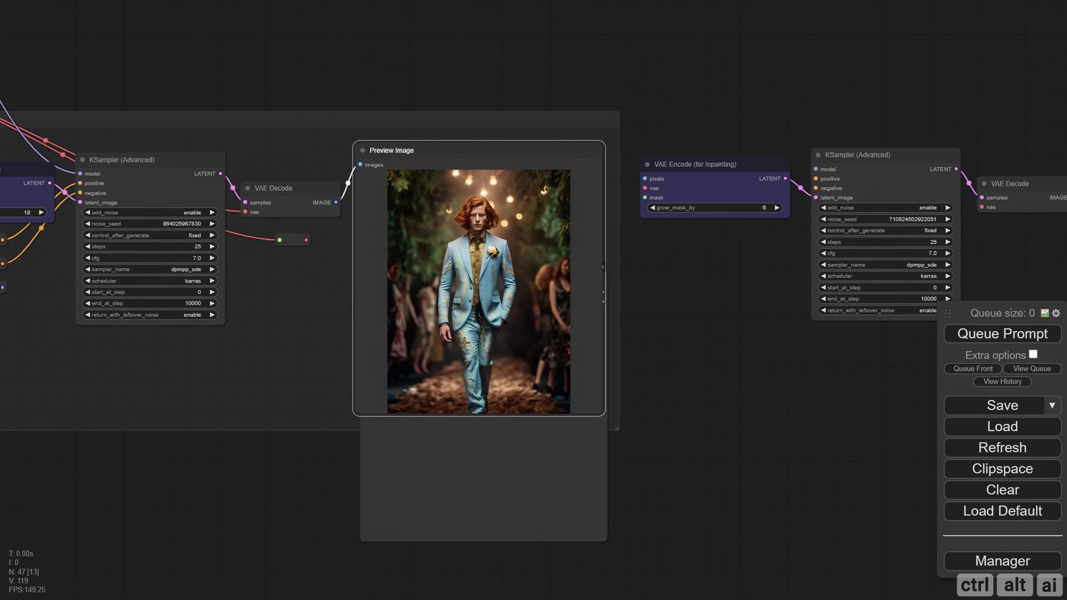
key("Delete")
left_click_drag(448, 276, 436, 150)
left_click_drag(336, 202, 356, 165)
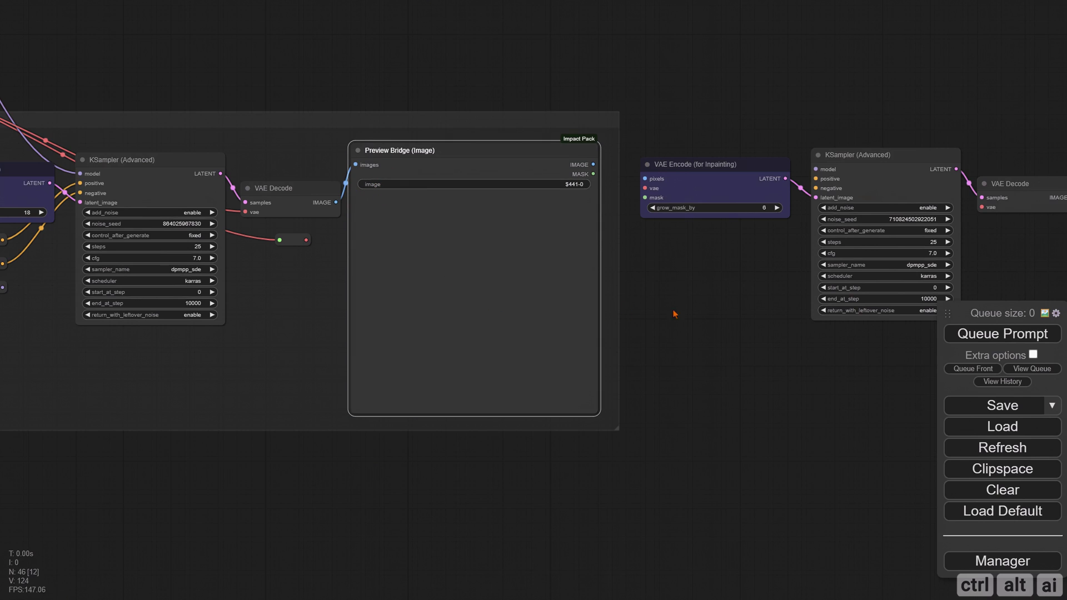
Run the workflow to bring the generated image into the Preview Bridge node
left_click(979, 336)
scroll(691, 317, "up", 4)
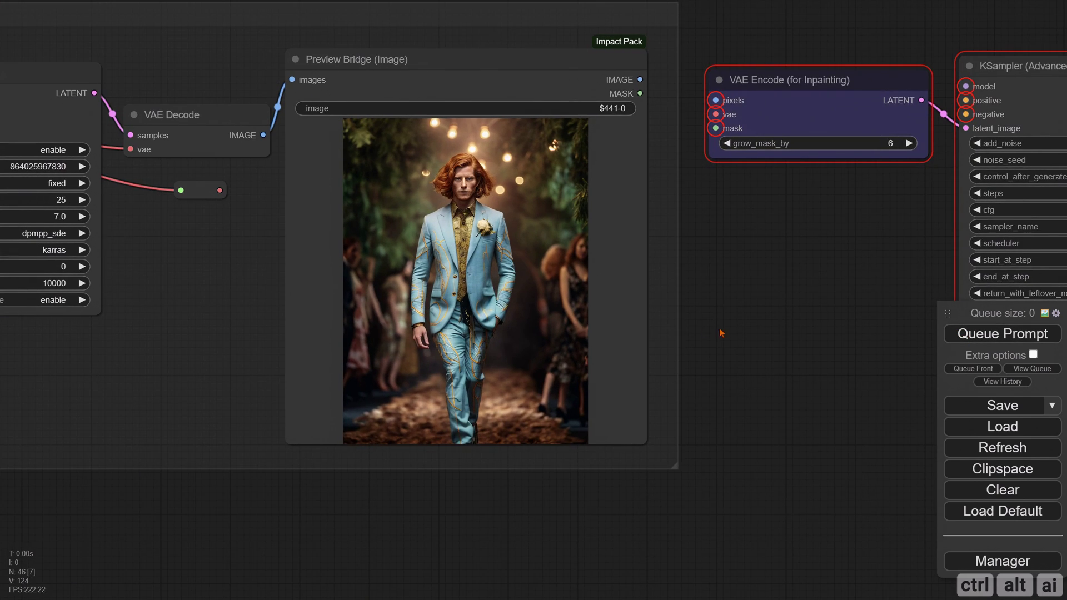
Mask the flawed area at the jacket's front opening in the Preview Bridge image with the mask editor and save it to the node
right_click(456, 257)
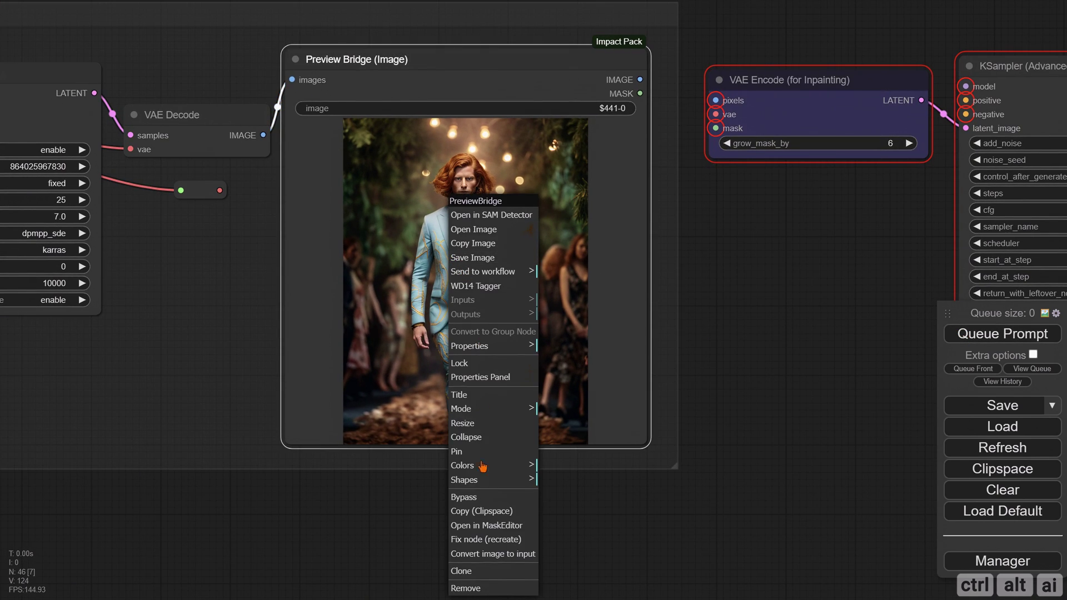
left_click(482, 524)
scroll(531, 328, "up", 4)
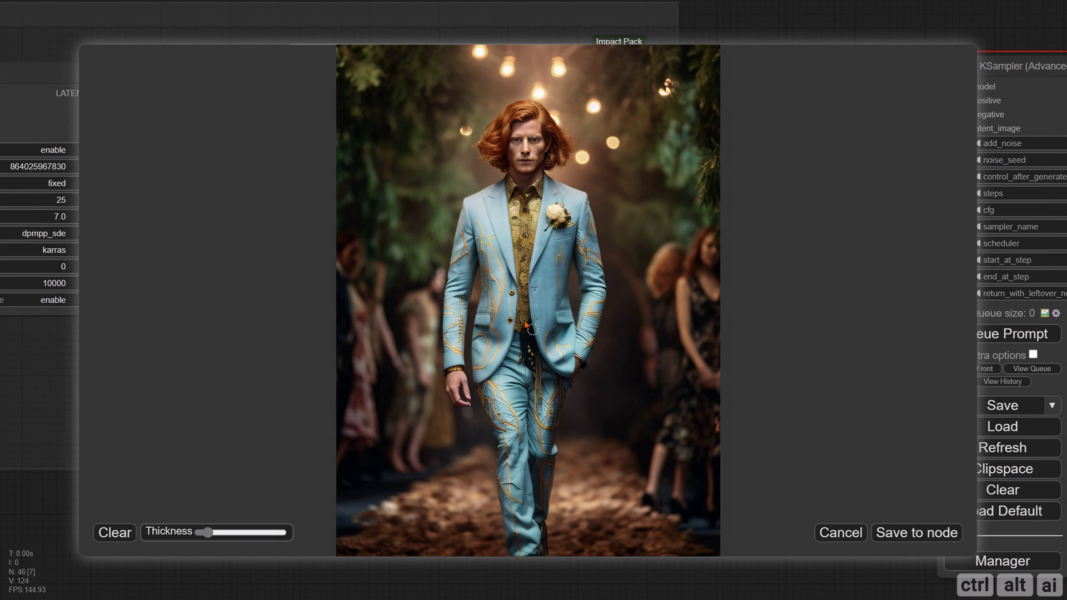
mouse_move(522, 327)
left_mouse_down()
mouse_move(506, 374)
mouse_move(545, 375)
mouse_move(527, 331)
mouse_move(525, 349)
mouse_move(524, 321)
mouse_move(523, 367)
mouse_move(507, 375)
mouse_move(536, 379)
mouse_move(506, 377)
mouse_move(516, 361)
mouse_move(526, 381)
left_mouse_up()
left_click(917, 533)
Connect the Preview Bridge's IMAGE and MASK outputs and the VAE reroute to the pixels, mask and vae inputs of the copied VAE Encode
left_click_drag(649, 307, 629, 361)
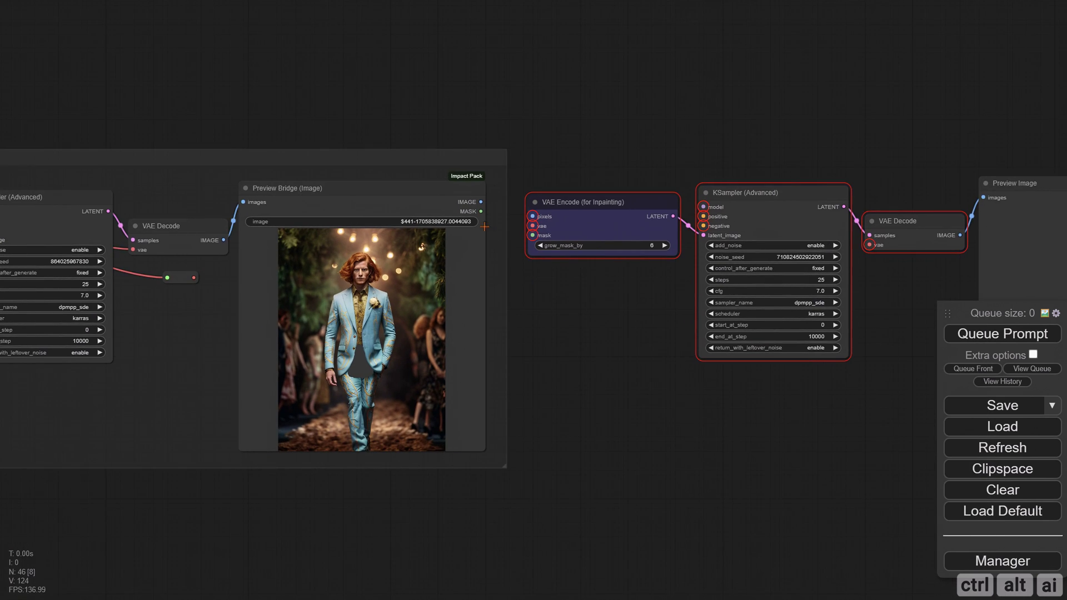
scroll(629, 361, "up", 2)
left_click_drag(462, 181, 525, 222)
left_click_drag(115, 273, 525, 211)
left_click_drag(611, 301, 645, 315)
Wire the positive and negative conditioning reroutes to the matching inputs of the copied KSampler
scroll(626, 318, "down", 4)
left_click_drag(49, 294, 721, 243)
left_click_drag(48, 314, 720, 251)
Connect the unused MODEL reroute to the copied KSampler's model input and the VAE reroute to the copied VAE Decode
scroll(528, 472, "down", 5)
left_click_drag(119, 488, 708, 498)
scroll(153, 161, "up", 7)
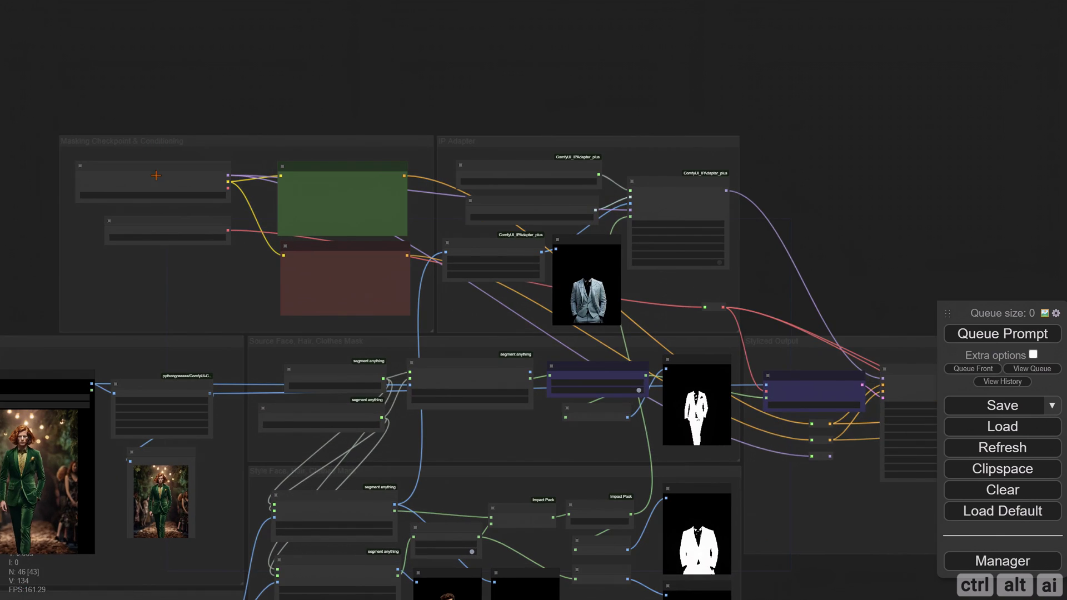
left_click_drag(891, 89, 225, 2)
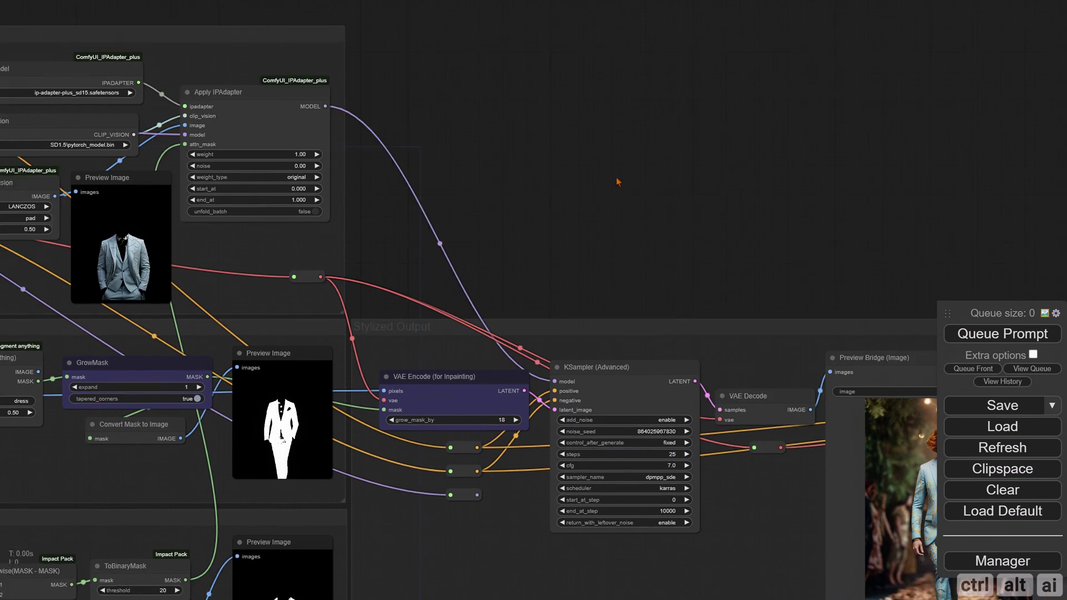
left_click_drag(590, 351, 476, 173)
left_click(348, 316)
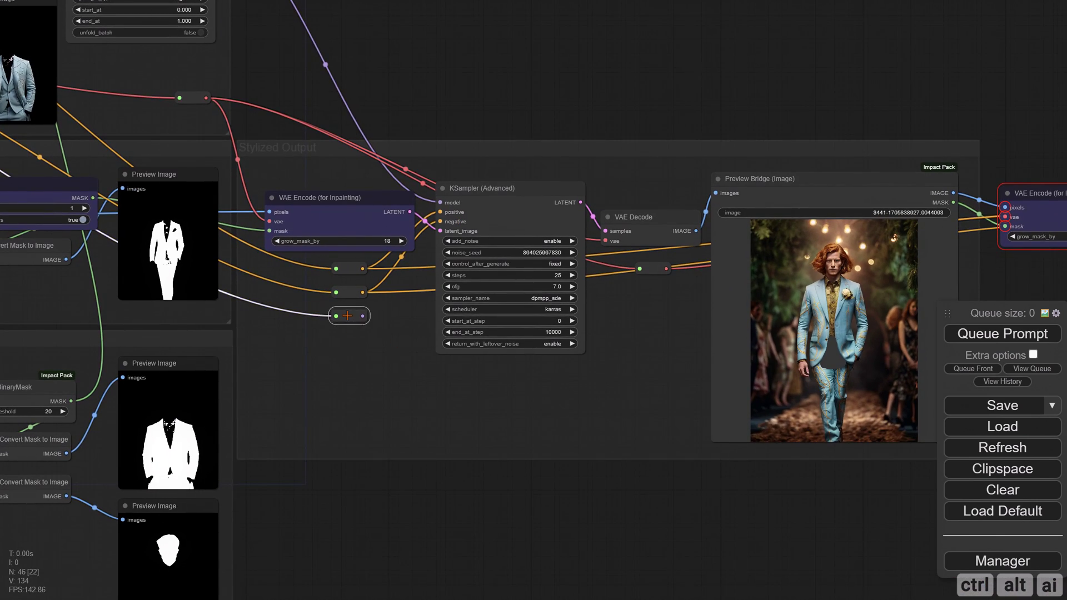
left_click_drag(634, 507, 326, 502)
left_click_drag(57, 312, 870, 192)
left_click_drag(794, 315, 472, 313)
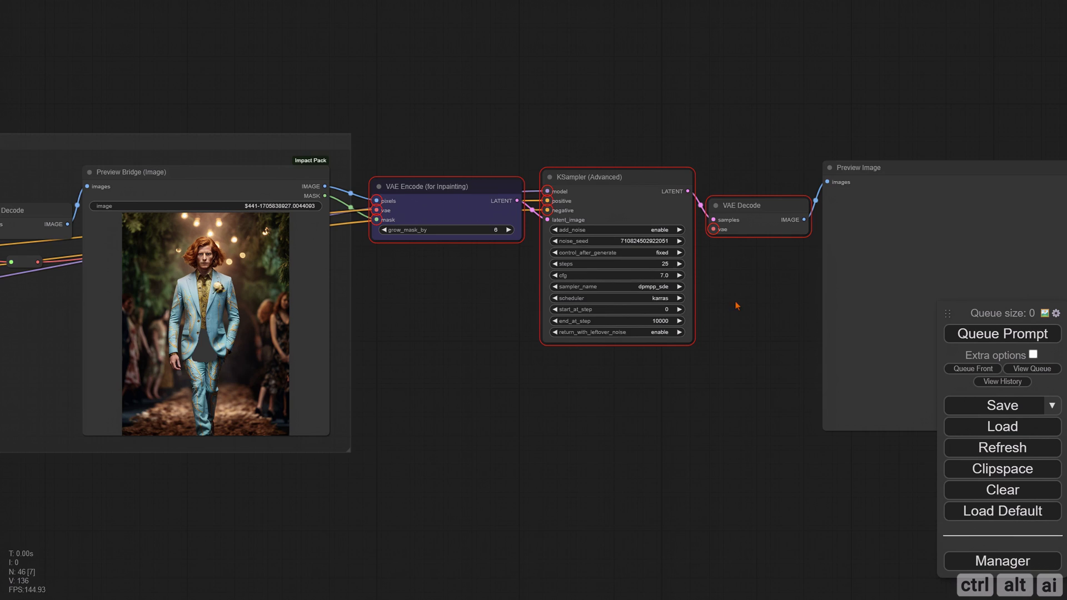
left_click_drag(79, 256, 872, 222)
left_click_drag(907, 302, 744, 285)
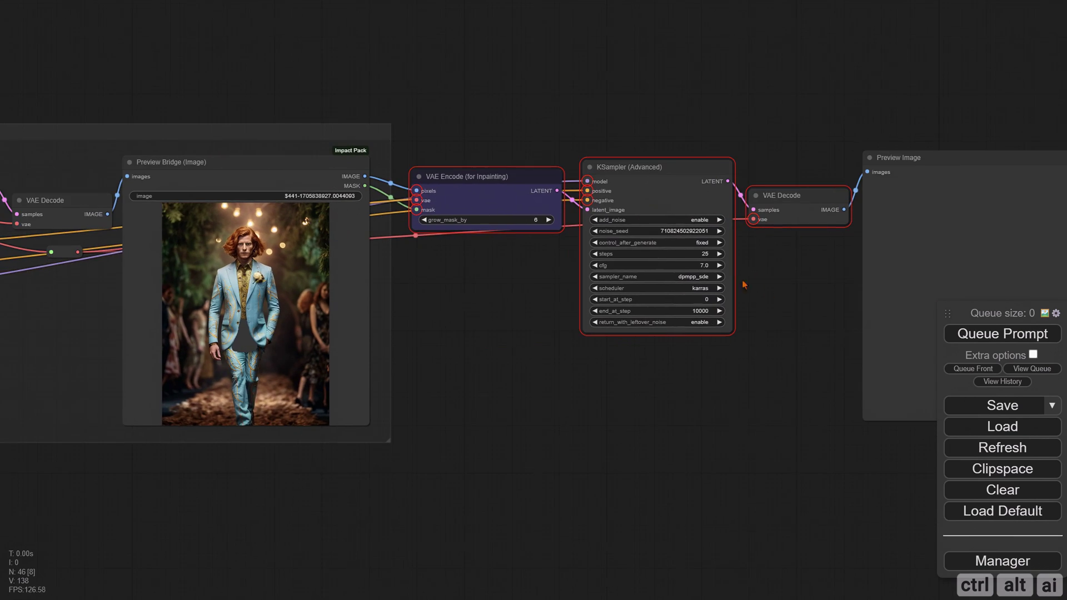
Insert a Repeat Latent Batch node with amount 8 between the copied VAE Encode and the copied KSampler
double_click(450, 273)
type("repeat")
left_click(468, 300)
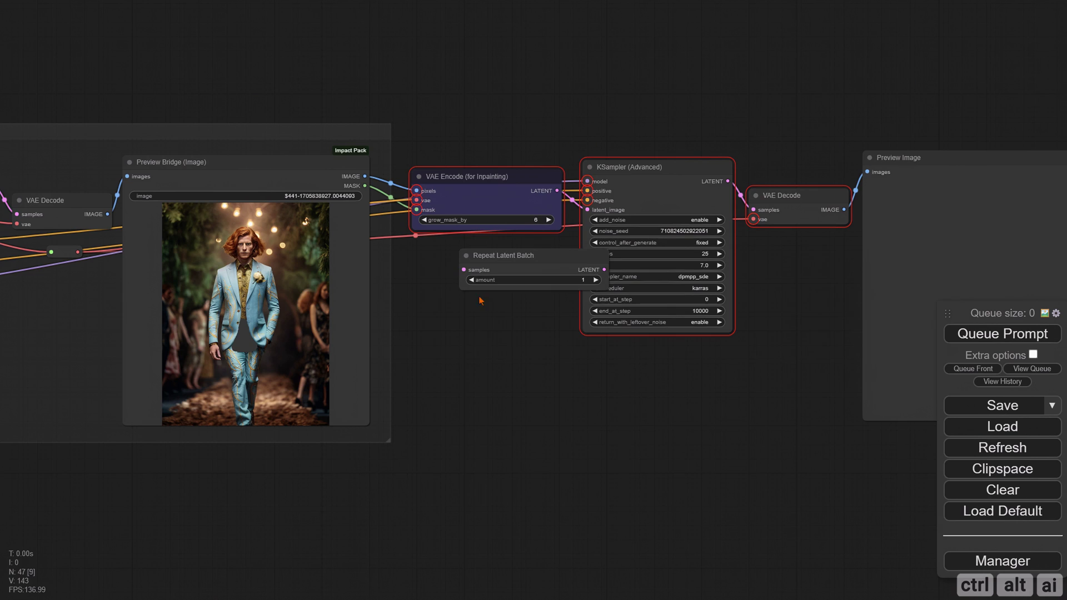
left_click_drag(558, 191, 422, 286)
left_click_drag(528, 269, 523, 264)
left_click_drag(557, 281, 588, 210)
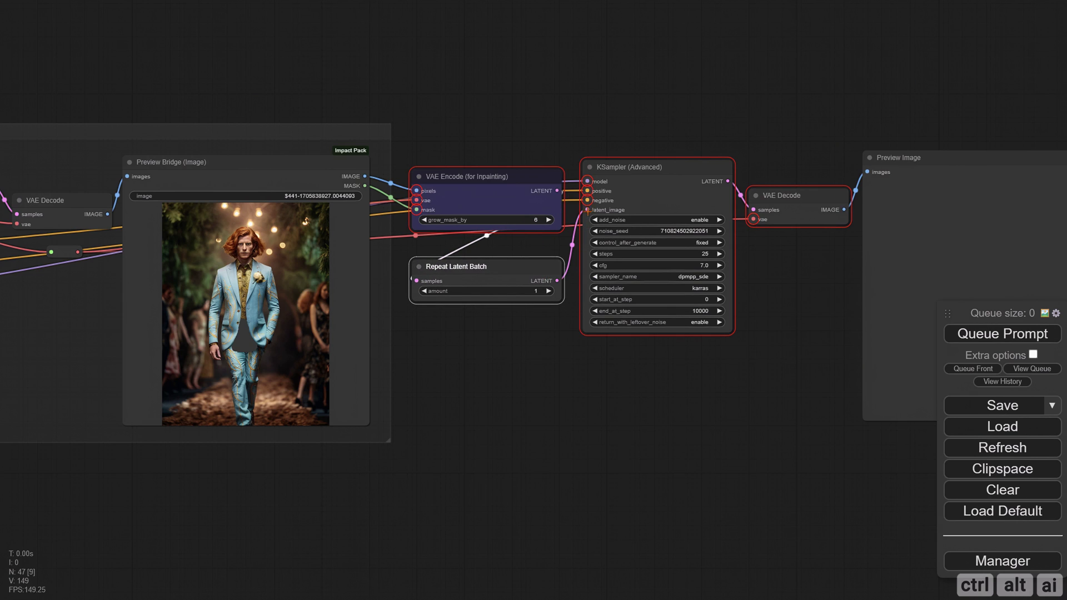
left_click_drag(746, 393, 523, 375)
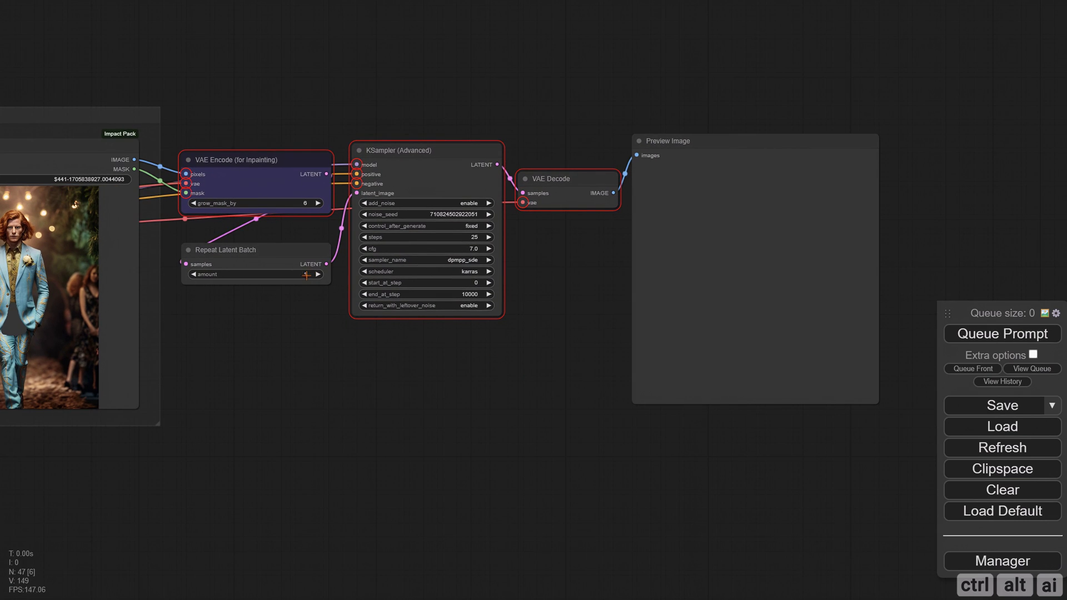
left_click(307, 275)
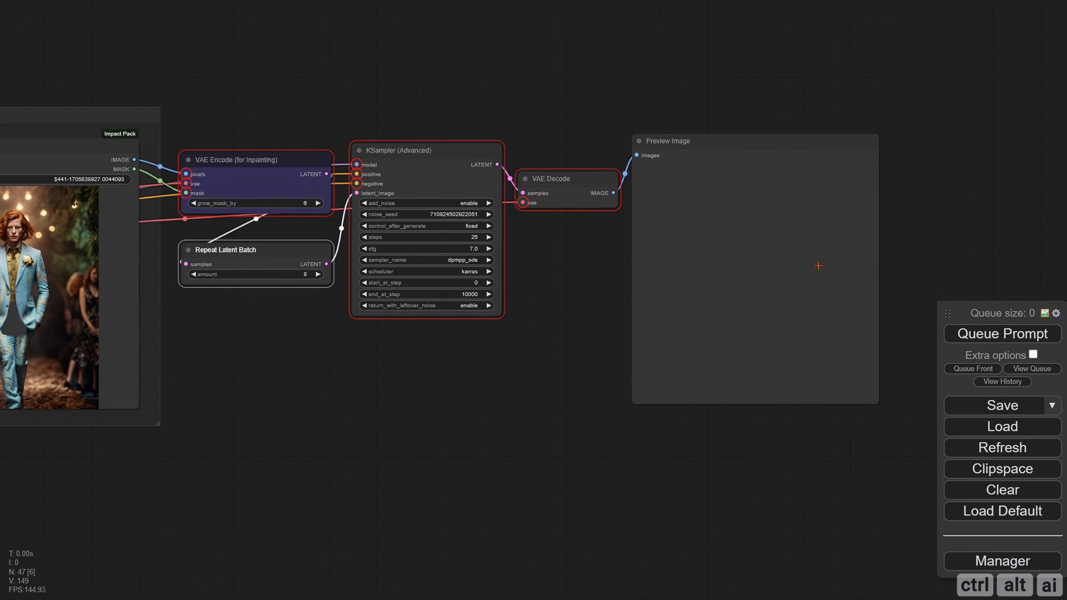
Page through the batch of inpainted images in the final Preview Image node up to the seventh one
left_click_drag(553, 433, 385, 446)
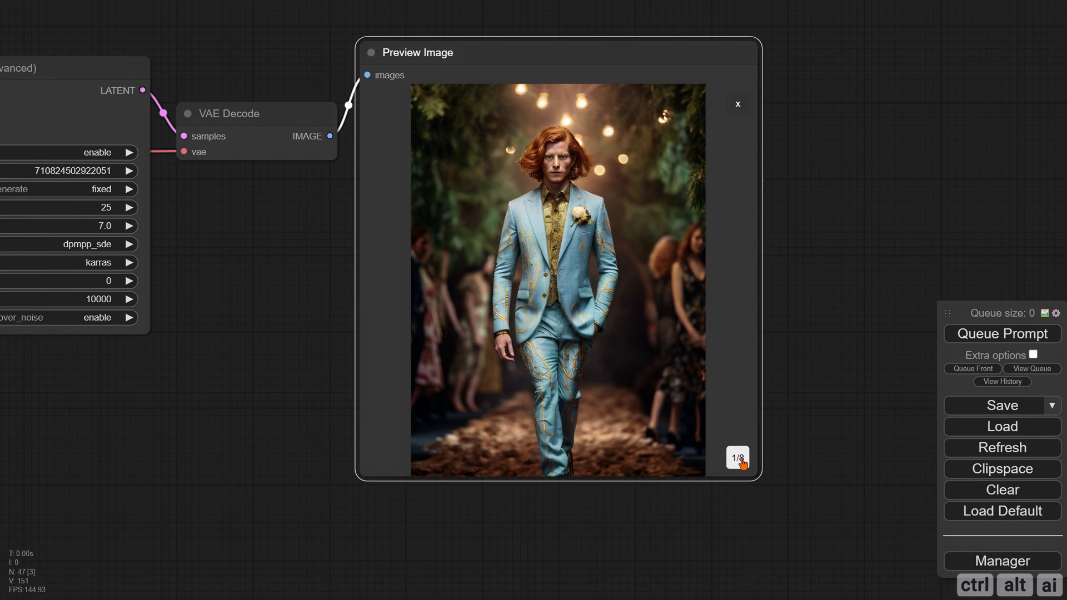
left_click(741, 460)
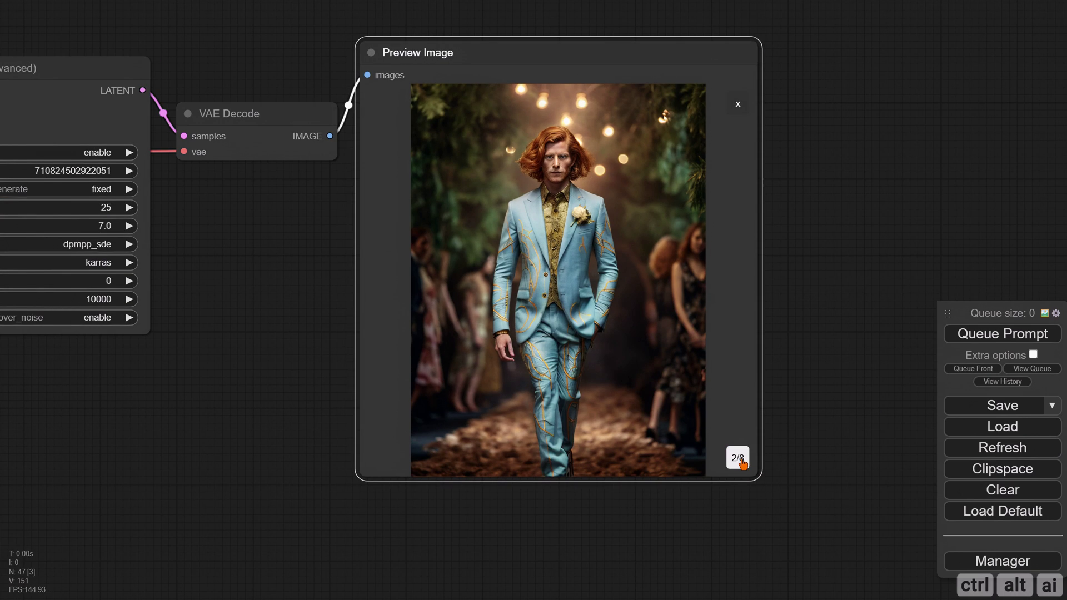
left_click(738, 458)
left_click(738, 458)
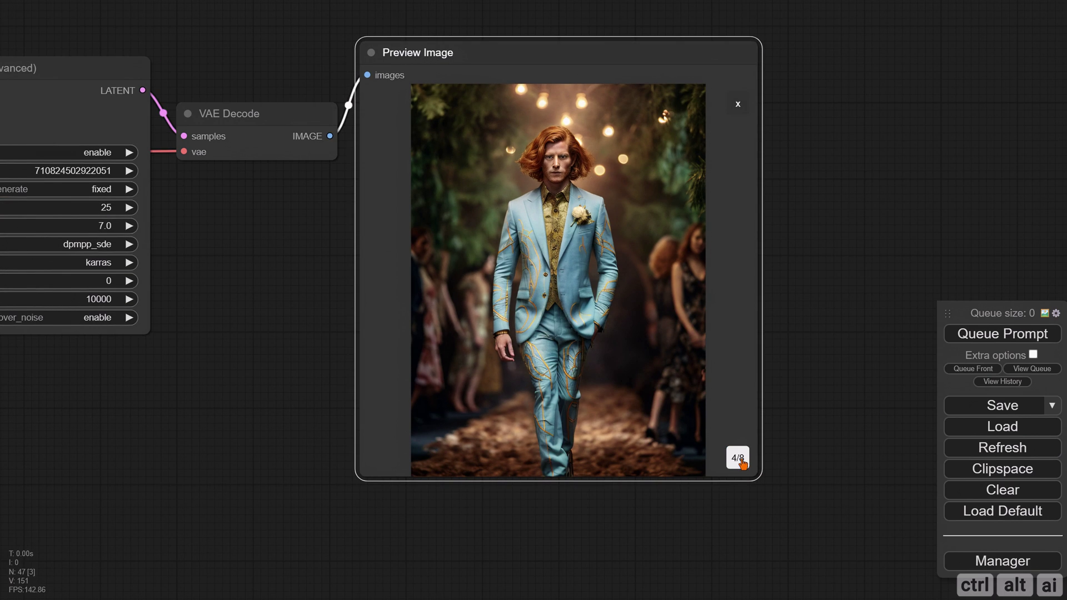
left_click(741, 462)
left_click(741, 461)
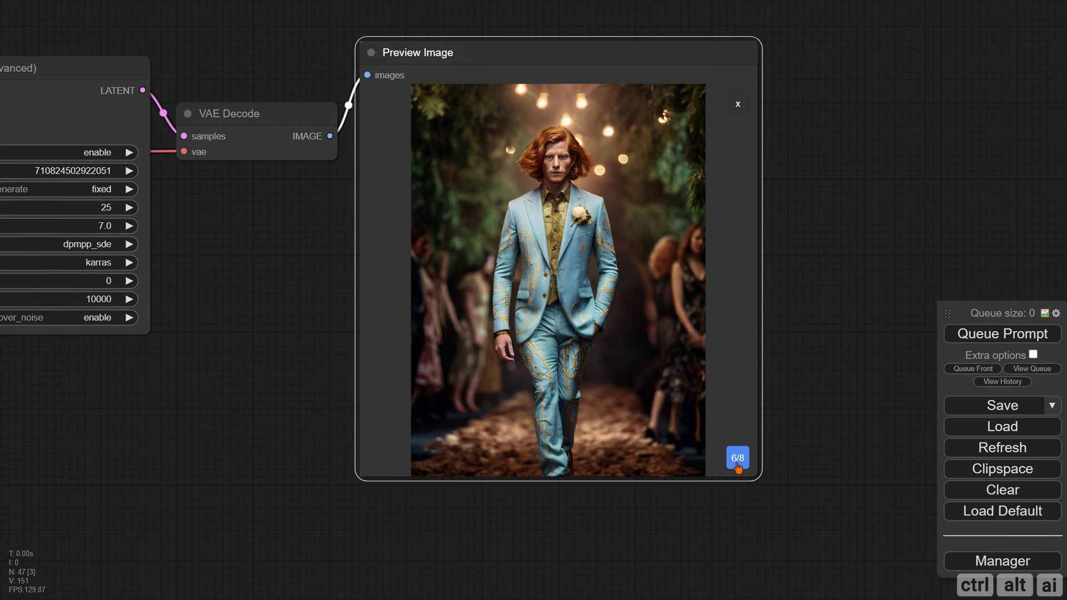
left_click(740, 465)
scroll(772, 345, "up", 3)
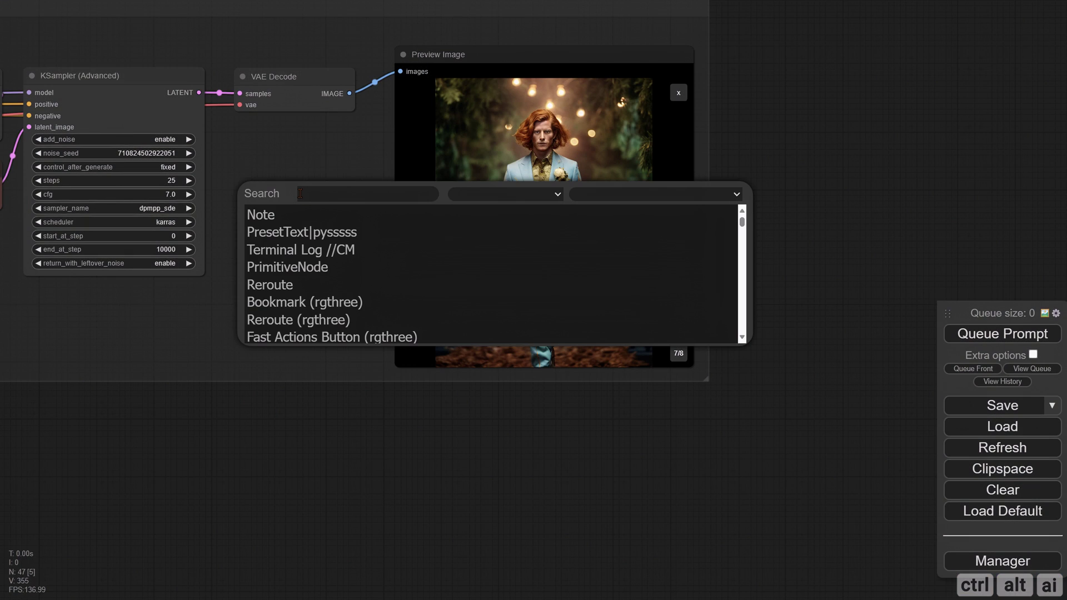
Add an Image Batch Splitter (Inspire) node below the second VAE Decode and set its split_count to 8
type("imagebatch")
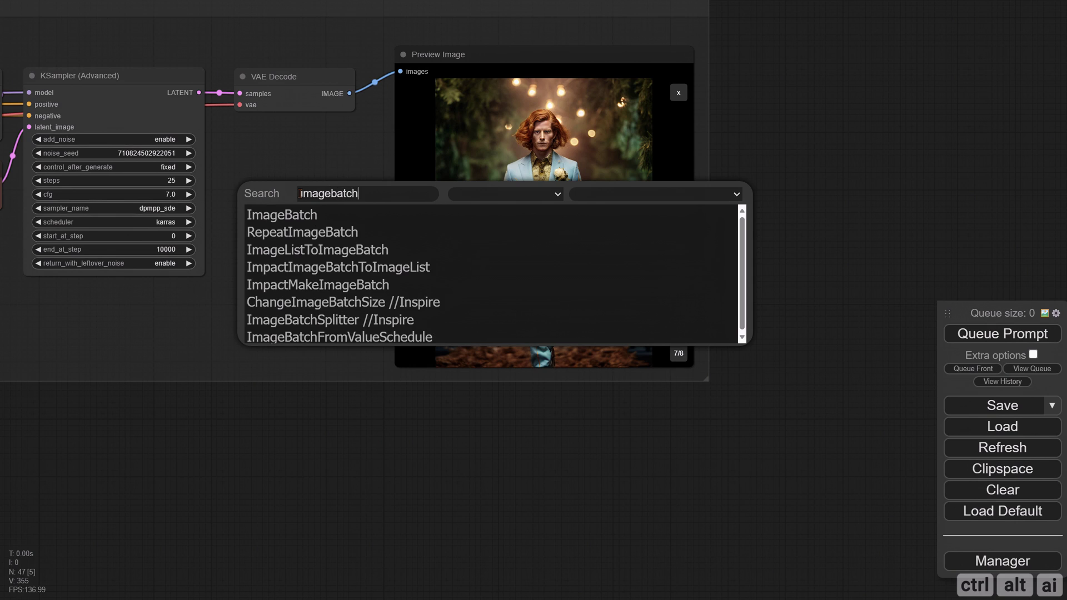
type("s")
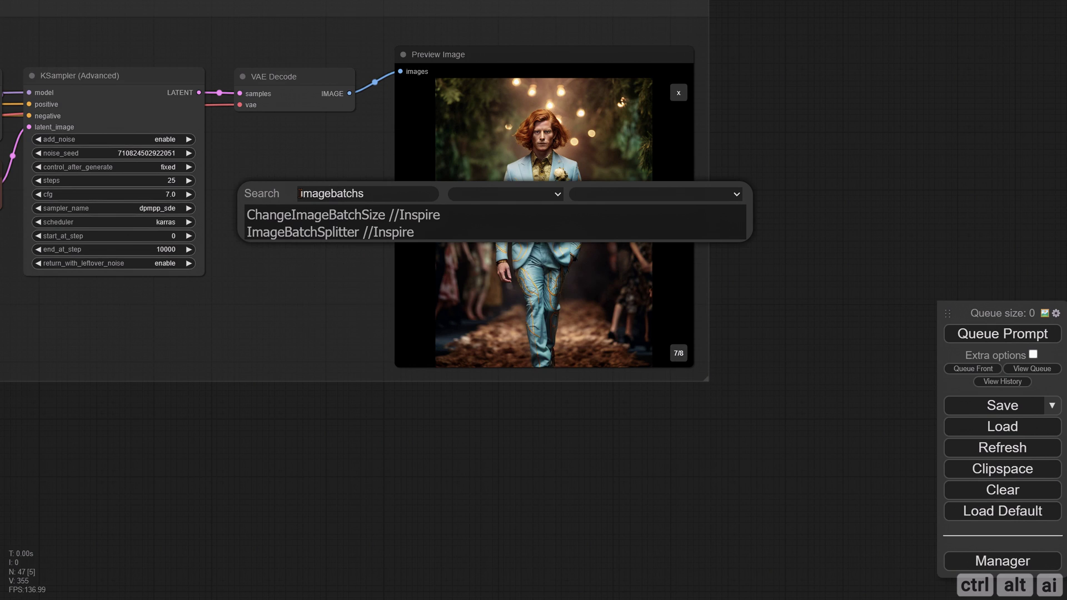
left_click(357, 232)
left_click_drag(358, 267, 357, 262)
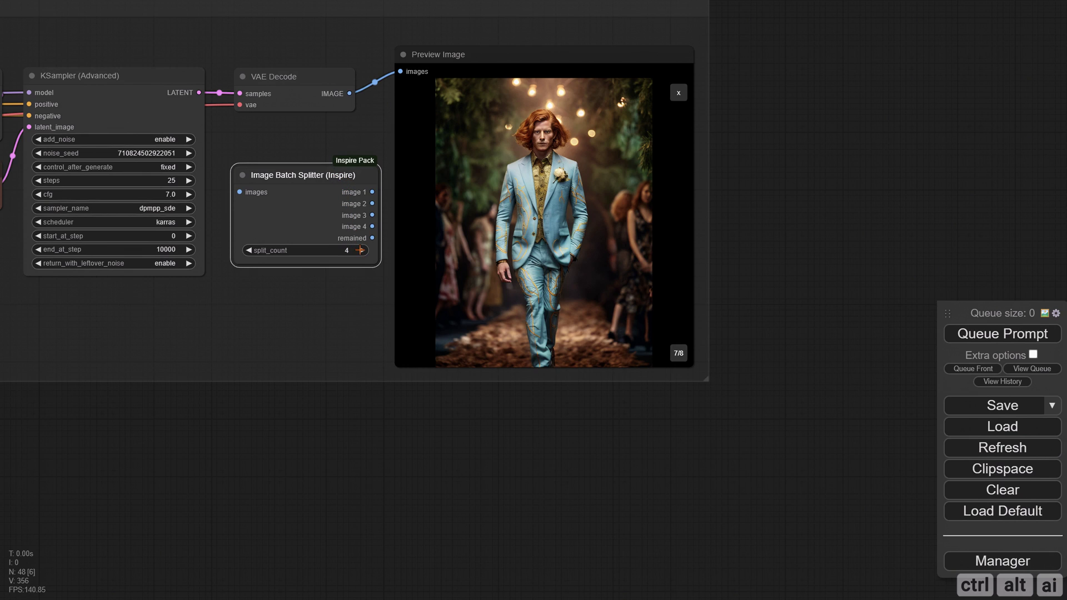
left_click(360, 250)
left_click(361, 262)
left_click(362, 273)
left_click(362, 285)
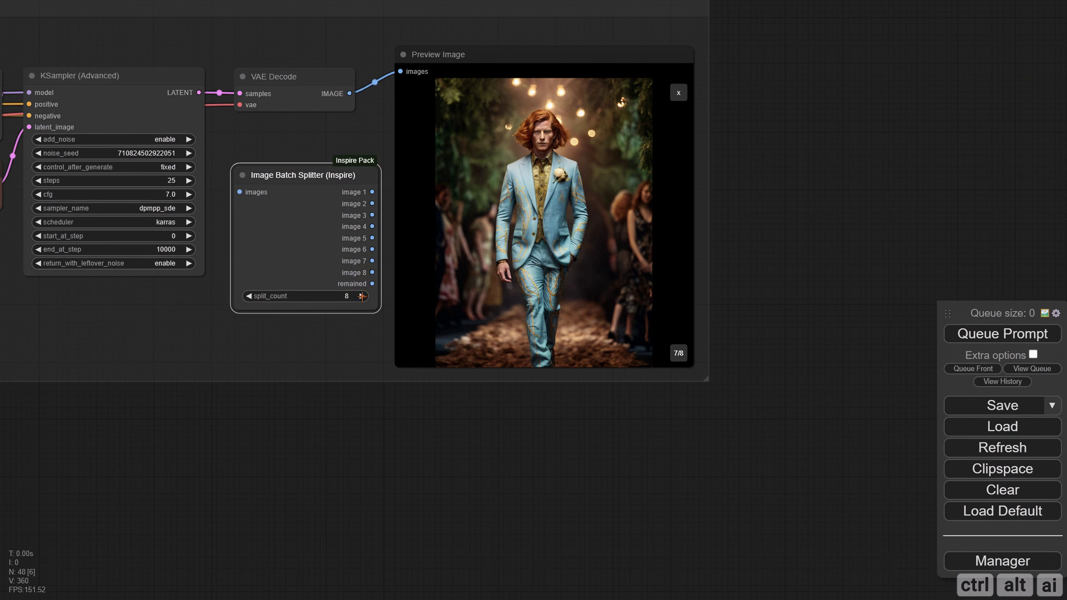
Add an Apply ControlNet (Advanced) node in the empty area below the second inpainting group
left_click_drag(445, 478, 356, 424)
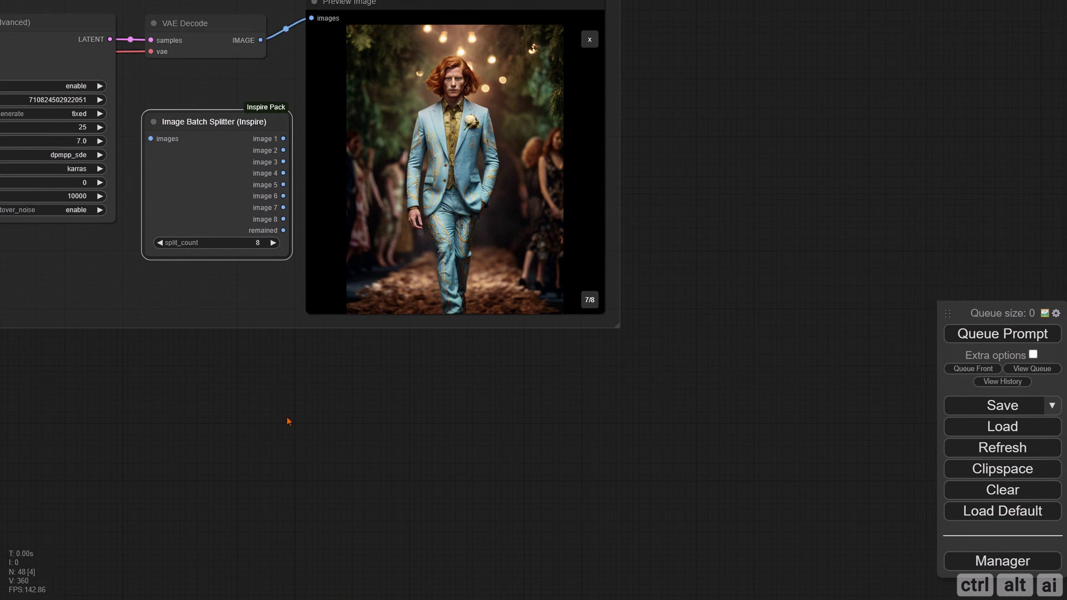
left_click_drag(288, 421, 287, 390)
left_click_drag(447, 397, 407, 393)
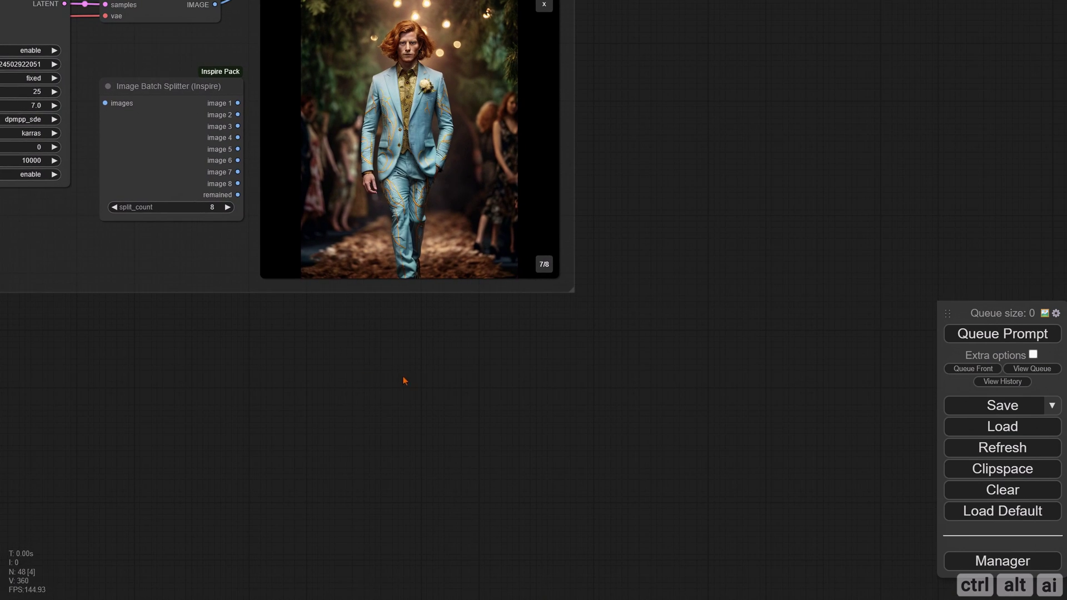
double_click(548, 352)
type("control")
left_click(591, 381)
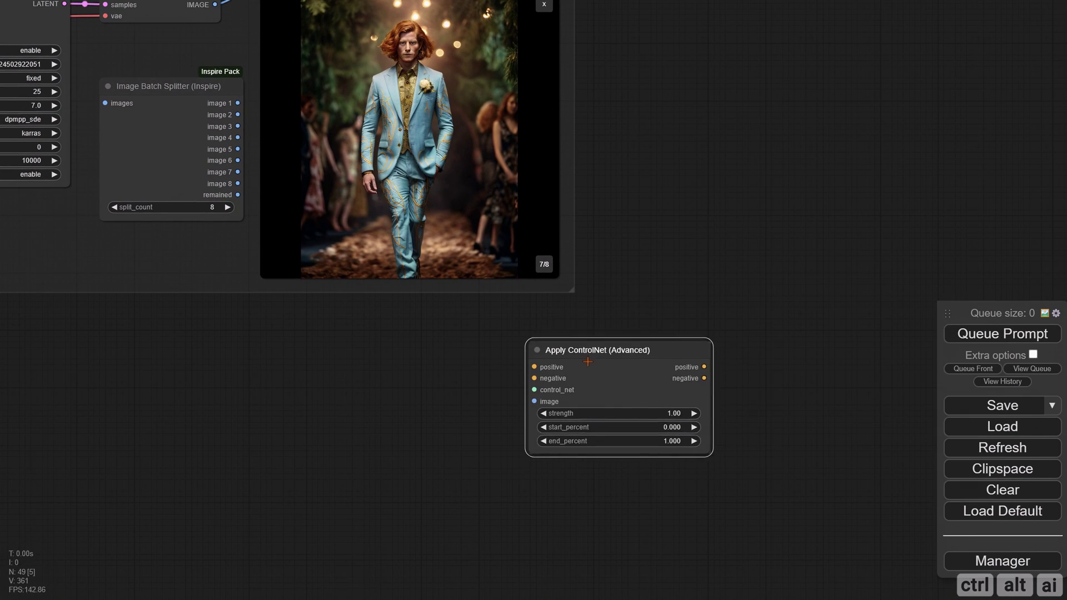
left_click_drag(605, 352, 624, 362)
Feed Apply ControlNet's control_net input from a new Load ControlNet Model node set to ControlNet v1-1\control_v11p_sd15_lineart.pth
left_click_drag(571, 390, 270, 344)
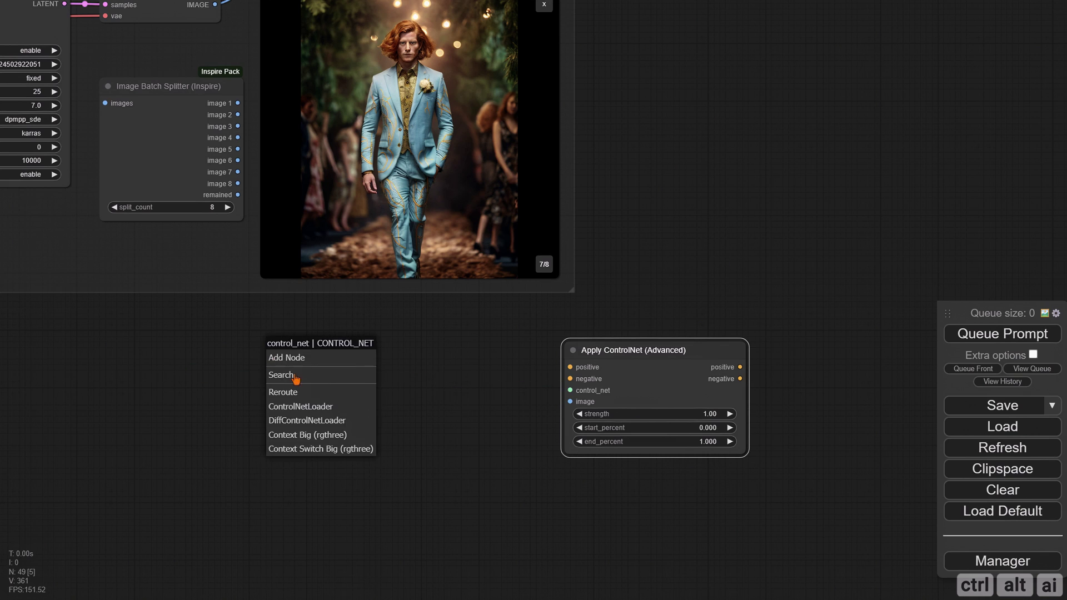
left_click(300, 404)
left_click_drag(375, 350, 322, 346)
left_click_drag(400, 384, 478, 387)
left_click(420, 373)
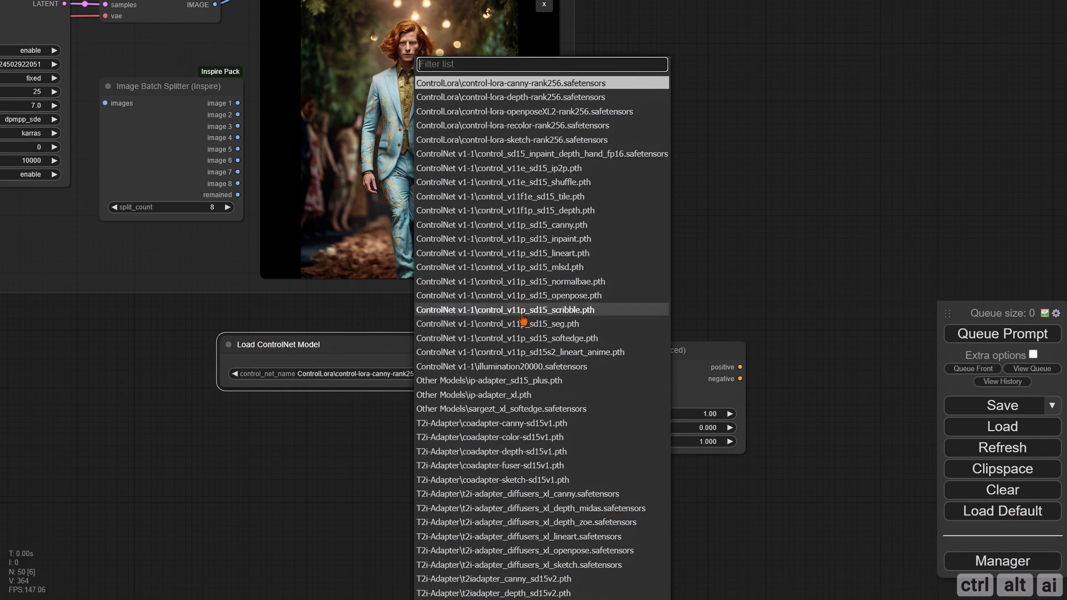
left_click(527, 253)
Add a Realistic Lineart preprocessor with resolution 1024 and connect its IMAGE output to Apply ControlNet's image input
left_click_drag(440, 434, 431, 360)
double_click(351, 355)
type("lineart")
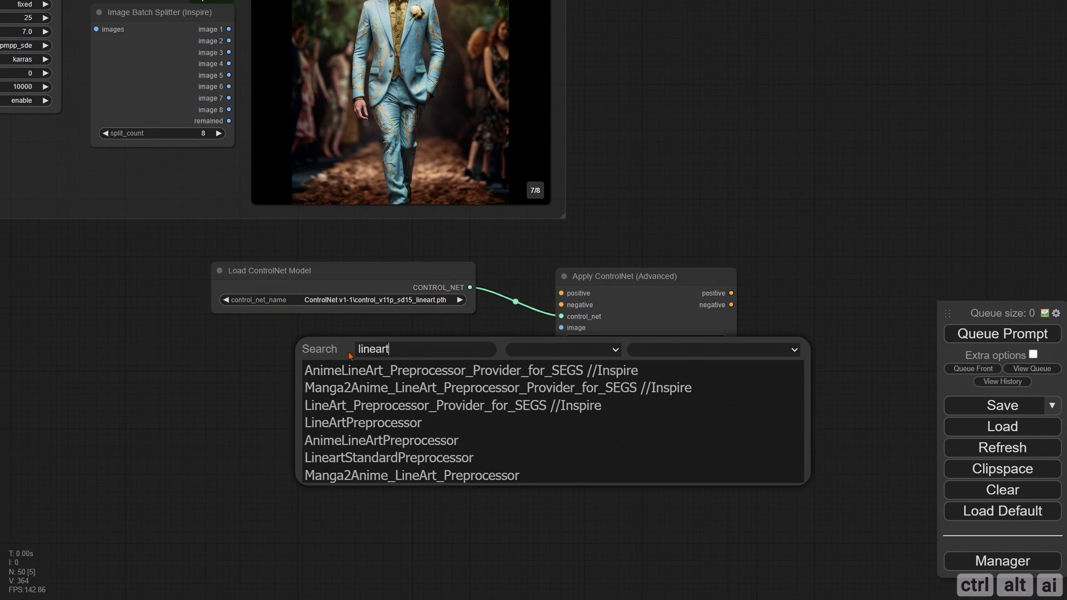
left_click(364, 423)
left_click(417, 388)
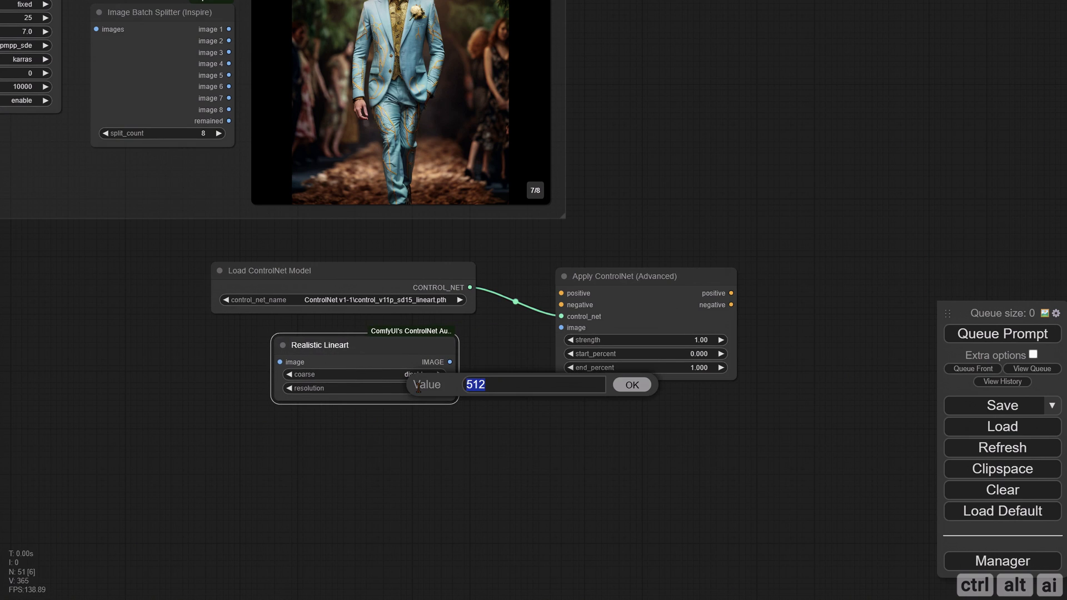
type("1024")
key("Return")
left_click_drag(450, 362, 561, 327)
Move Apply ControlNet closer to its loader and attach a Preview Image node to Realistic Lineart's output
left_click_drag(530, 382, 523, 343)
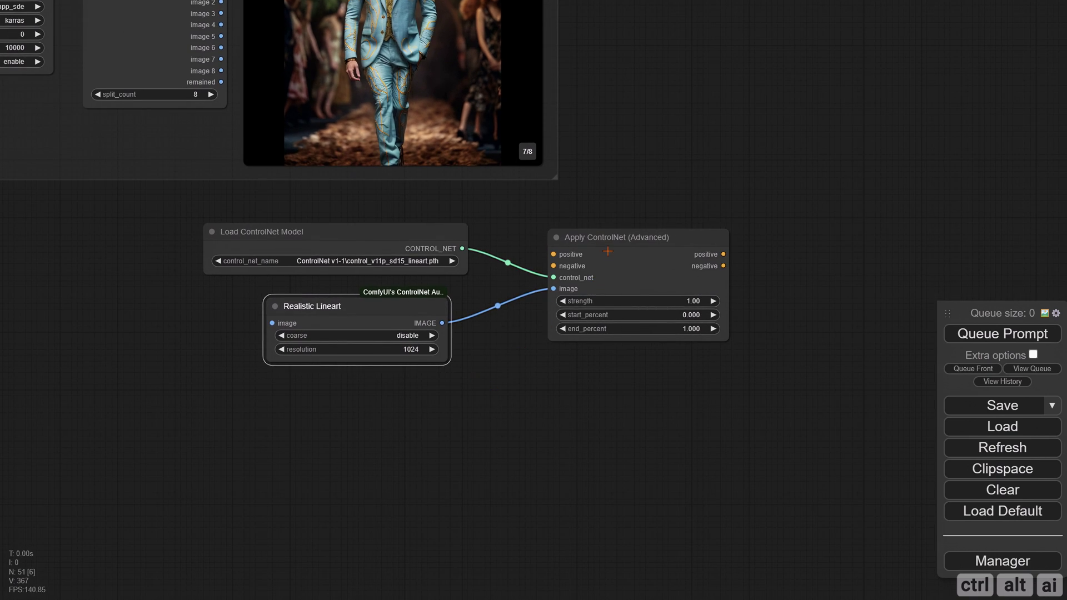
left_click_drag(608, 251, 562, 246)
left_click_drag(442, 323, 564, 360)
left_click(589, 397)
left_click_drag(598, 354, 569, 370)
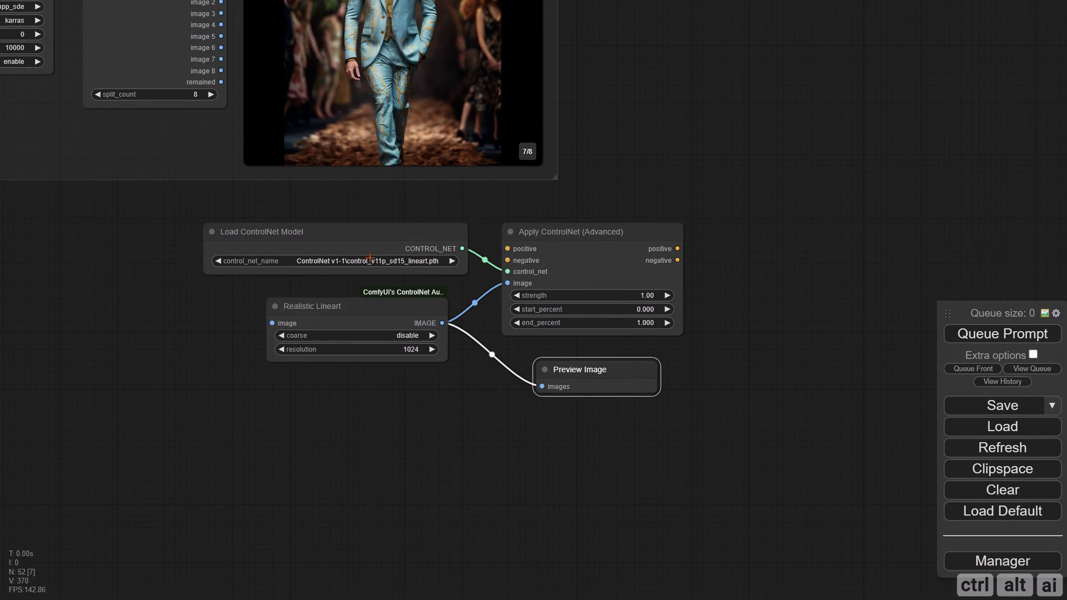
Duplicate the Load ControlNet Model node below Realistic Lineart and set the copy to ControlNet v1-1\control_v11f1p_sd15_depth.pth
left_click_drag(370, 258, 357, 417, "alt")
left_click(364, 423)
type("dep")
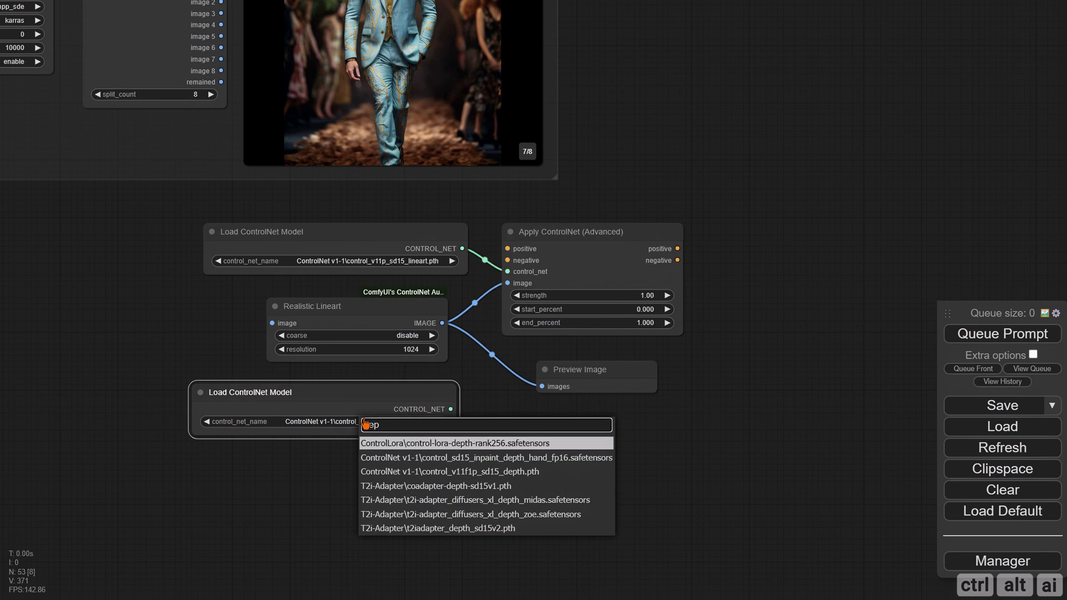
left_click(475, 473)
Duplicate Apply ControlNet (Advanced), chain the copy to the original's positive and negative outputs, and connect the depth model to it
left_click_drag(451, 410, 451, 409)
left_click_drag(572, 248, 767, 248, "alt")
mouse_move(677, 248)
left_mouse_down()
mouse_move(705, 250)
mouse_move(703, 260)
mouse_move(451, 409)
left_mouse_up()
Add a Zoe Depth Map node with resolution 1024 and feed its output to the second Apply ControlNet and a new Preview Image
double_click(351, 488)
type("zoe")
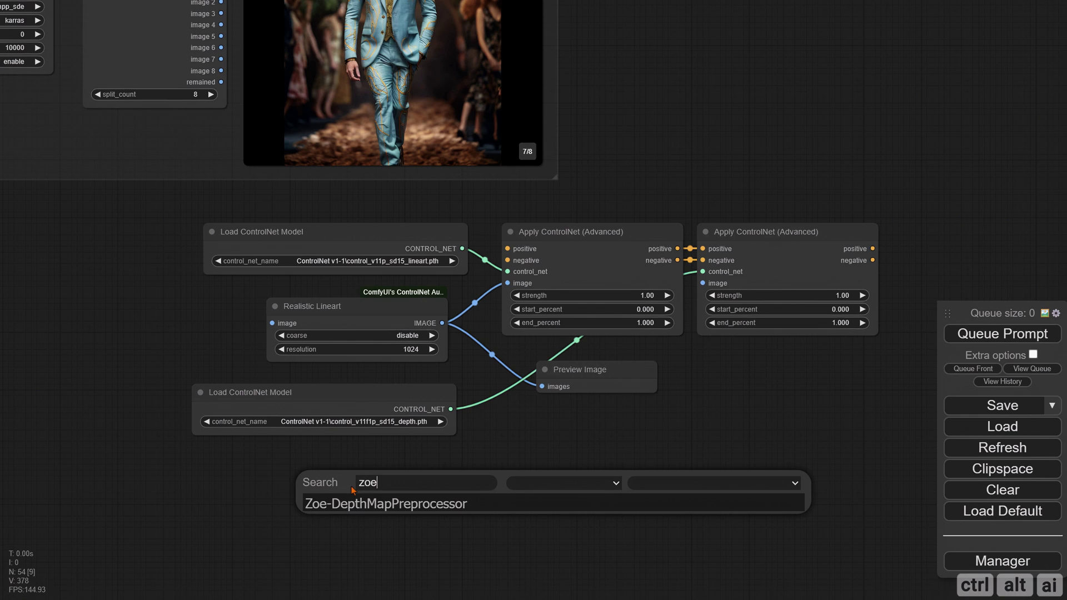
key("Return")
left_click_drag(417, 477, 326, 470)
left_click(404, 502)
type("1024")
key("Return")
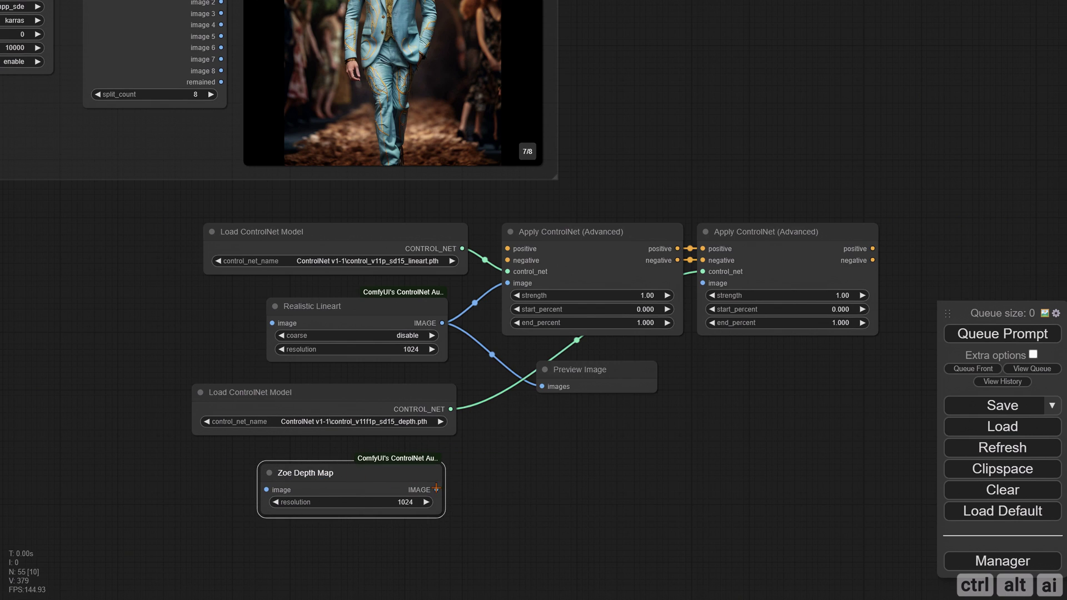
left_click_drag(436, 490, 748, 375)
left_click(753, 455)
Route the Image Batch Splitter's image 7 output through a reroute into the image inputs of Realistic Lineart and Zoe Depth Map
left_click_drag(155, 175, 298, 259)
left_click_drag(364, 144, 415, 389)
left_click(334, 274)
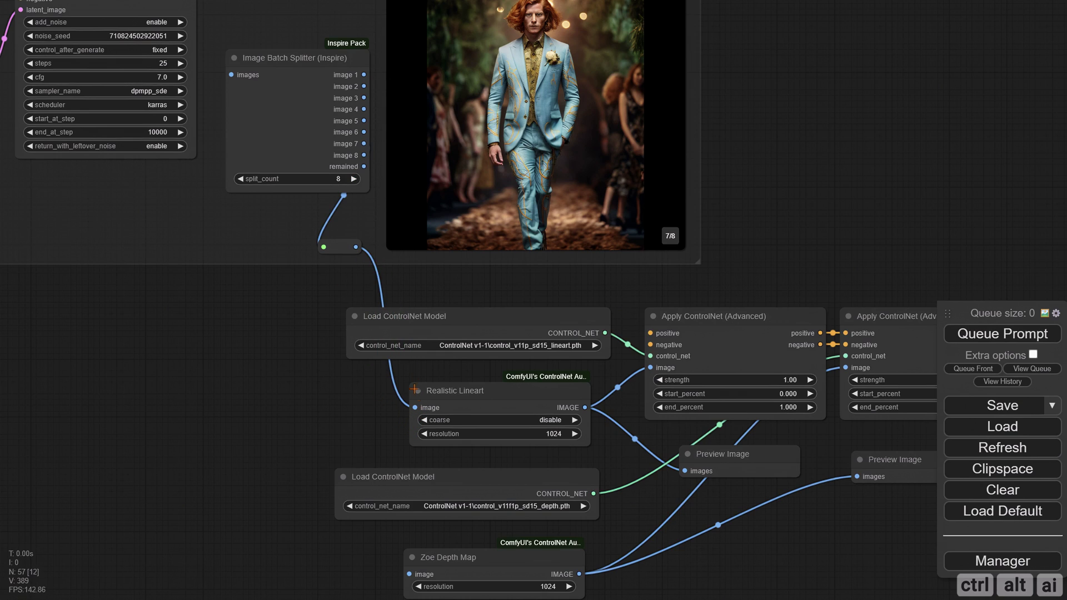
left_click_drag(362, 247, 411, 574)
left_click_drag(777, 578, 817, 476)
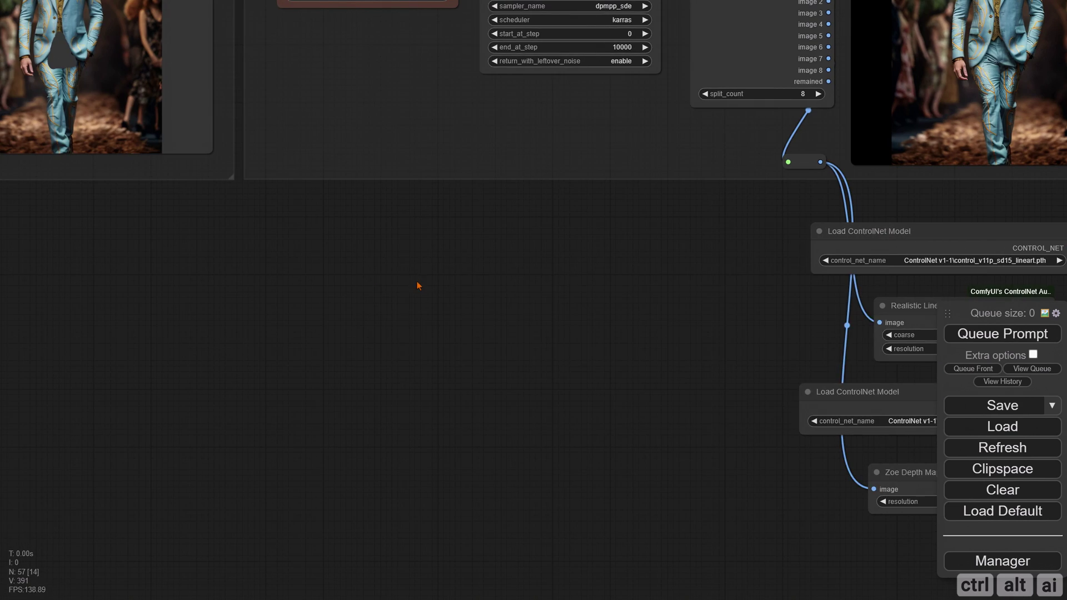
Add a Load Checkpoint node on the empty canvas in front of the ControlNet loaders and widen it
double_click(417, 282)
type("load")
left_click(425, 300)
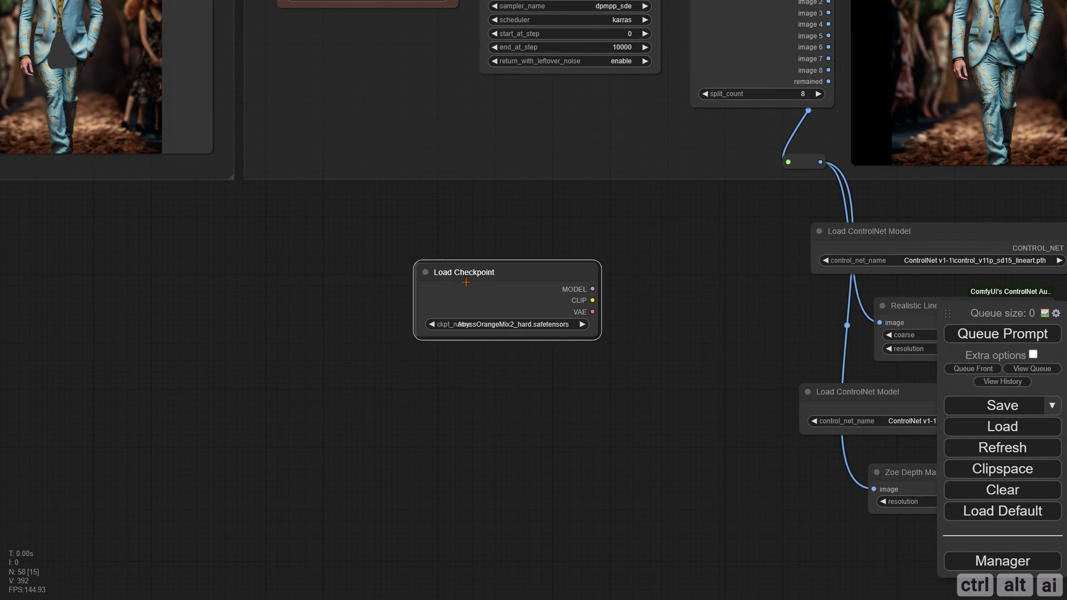
left_click_drag(444, 272, 370, 258)
left_click_drag(524, 331, 570, 332)
Add a Load VAE node below Load Checkpoint and set it to vae-ft-mse-840000-ema-pruned.safetensors
double_click(455, 361)
type("vae")
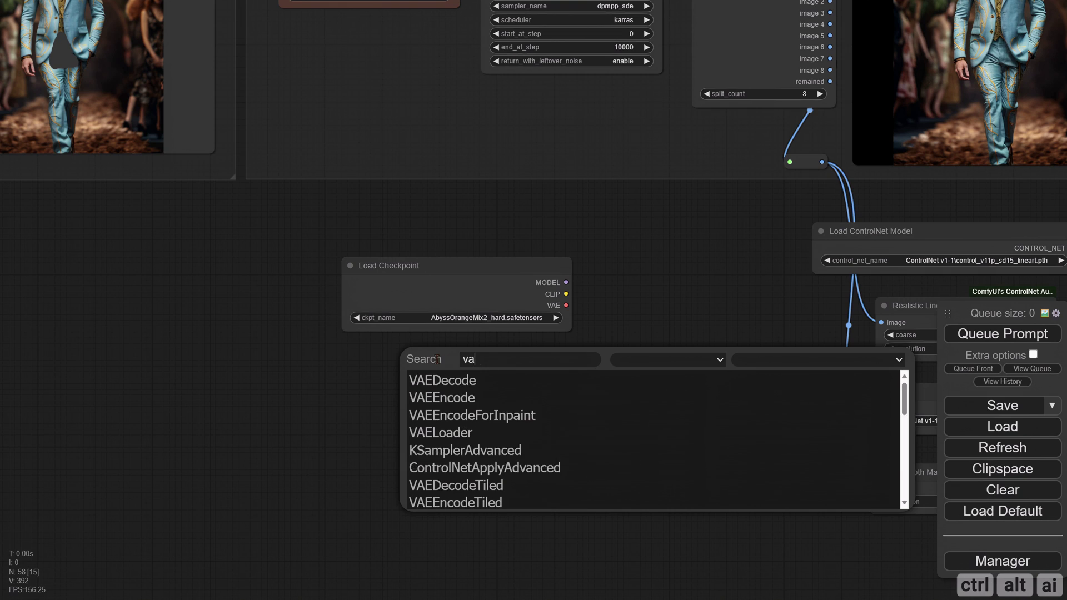
left_click(476, 437)
left_click_drag(506, 366, 404, 383)
left_click(483, 399)
left_click(542, 546)
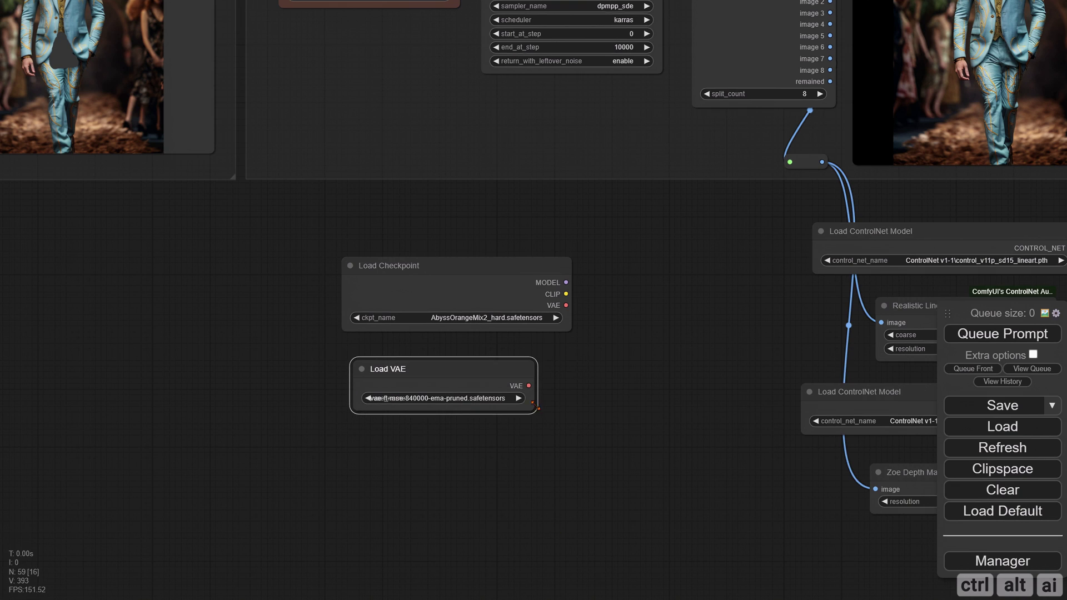
Set the new Load Checkpoint to realisticVisionV60B1_v60B1VAE.safetensors and arrange the Load VAE node below it
left_click(500, 319)
type("realis")
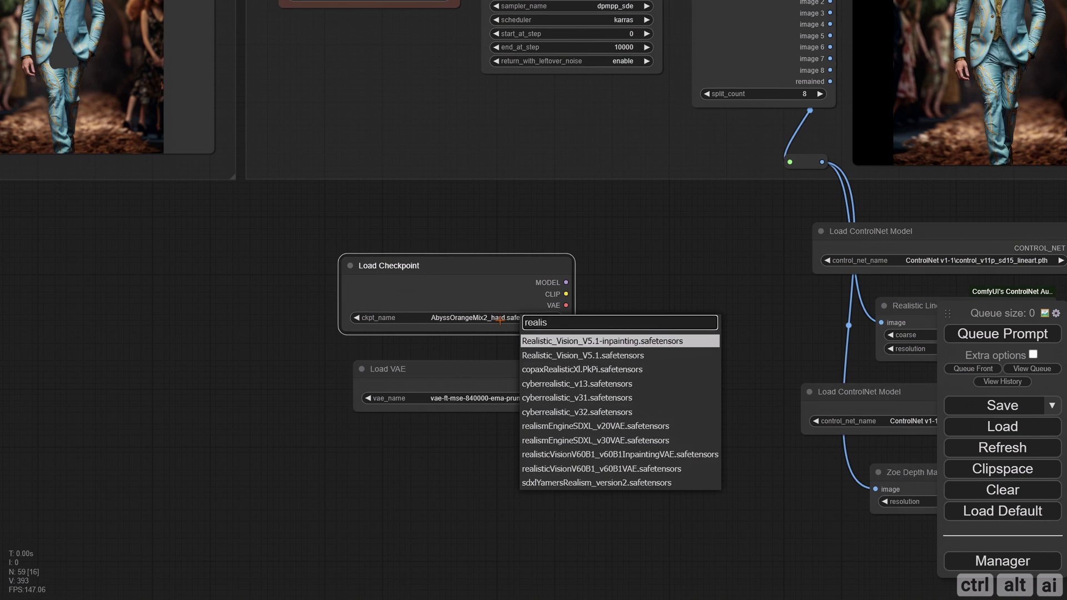
left_click(611, 468)
left_click_drag(637, 342, 479, 336)
left_click_drag(326, 360, 199, 383)
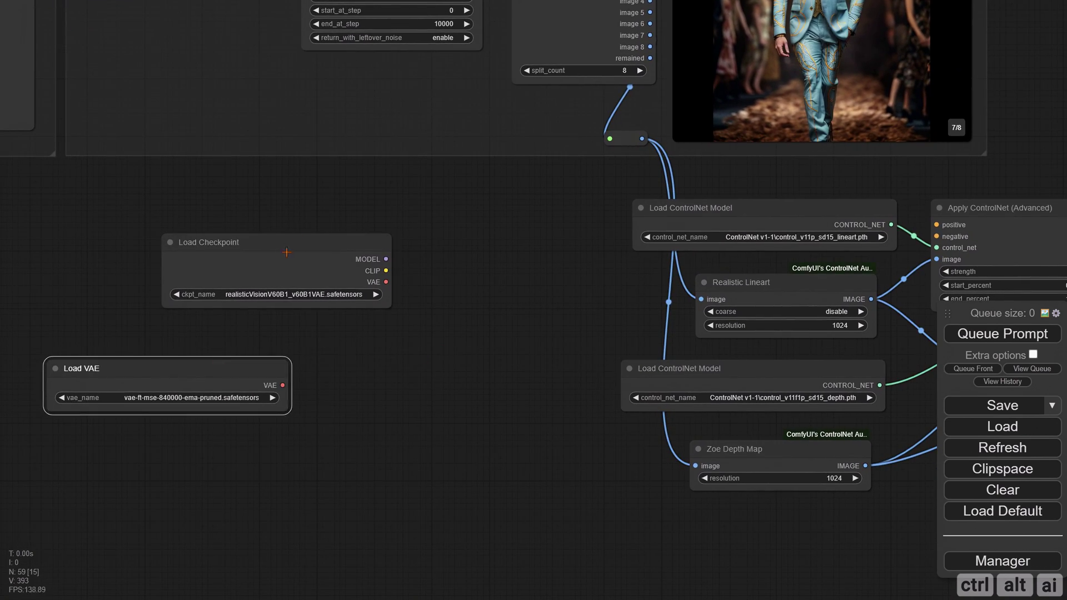
Add two CLIP Text Encode nodes fed by the new checkpoint's CLIP and connect them to the first Apply ControlNet's positive and negative inputs
left_click_drag(288, 246, 179, 256)
left_click_drag(277, 281, 415, 242)
left_click(435, 289)
mouse_move(491, 241)
left_mouse_down()
mouse_move(425, 227)
mouse_move(425, 391)
left_mouse_up()
left_click_drag(276, 282, 351, 394)
left_click_drag(598, 312, 274, 313)
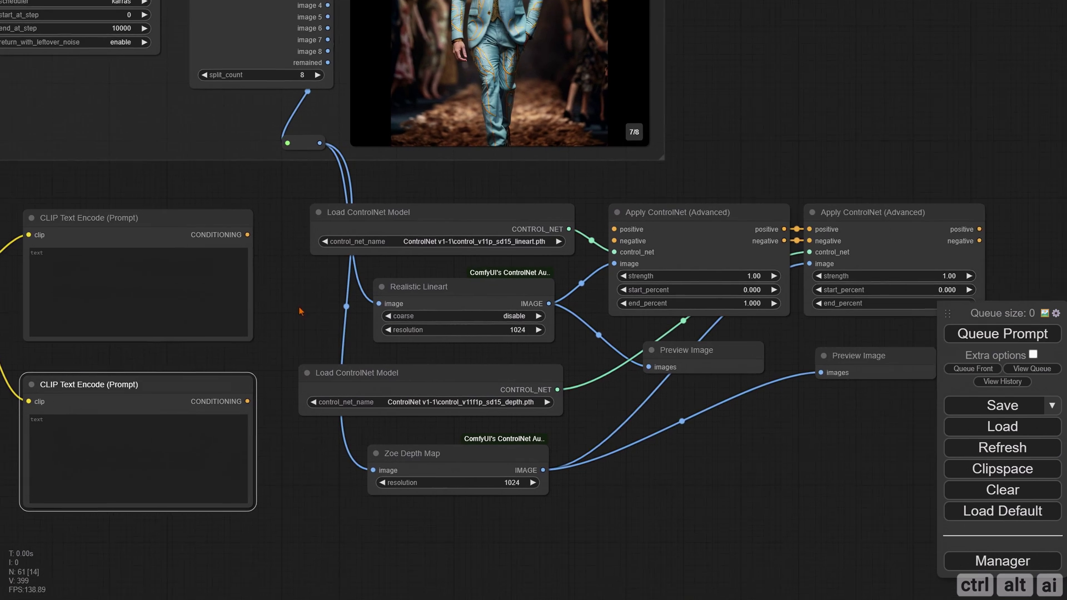
left_click_drag(247, 232, 613, 226)
left_click_drag(247, 399, 613, 238)
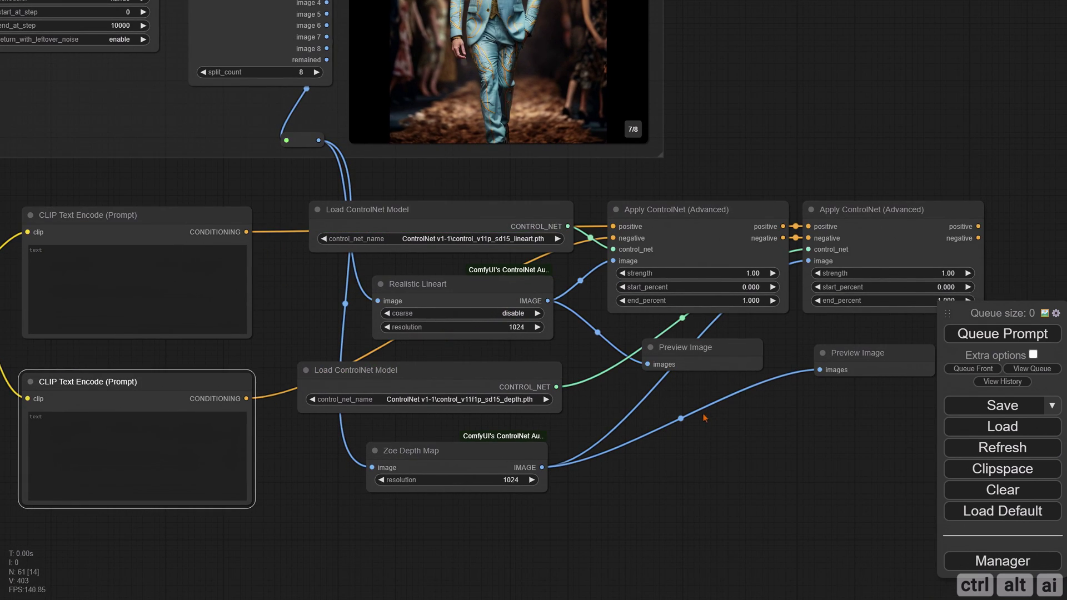
Add an Iterative Upscale (Image) node beyond the second Apply ControlNet, leaving room between them
left_click_drag(941, 144, 412, 157)
left_click_drag(547, 220, 425, 300)
double_click(503, 178)
type("itera")
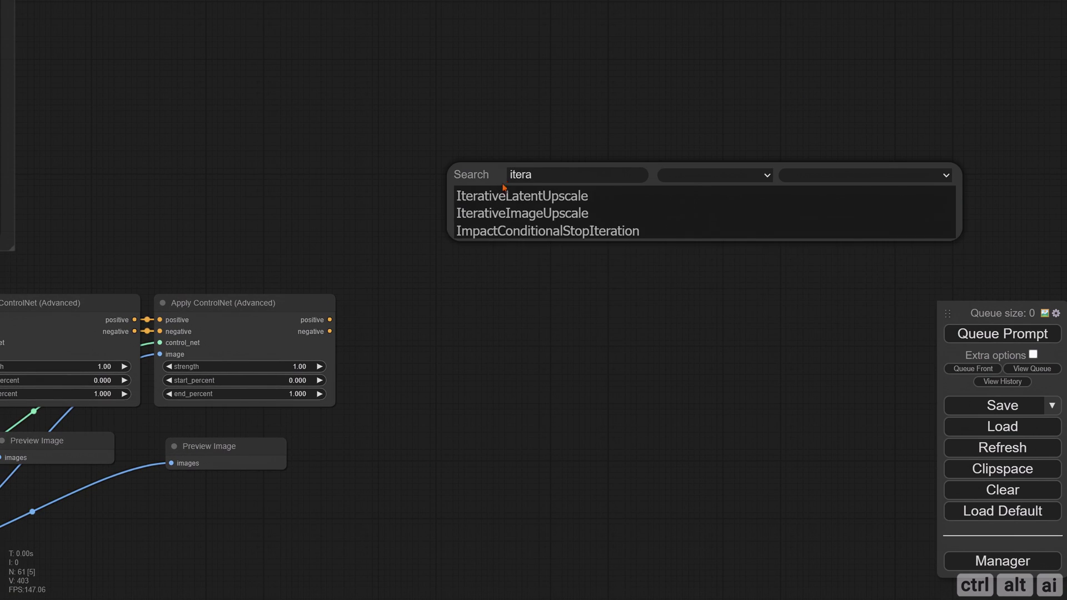
left_click(527, 213)
left_click_drag(572, 175, 717, 183)
left_click_drag(560, 246, 559, 249)
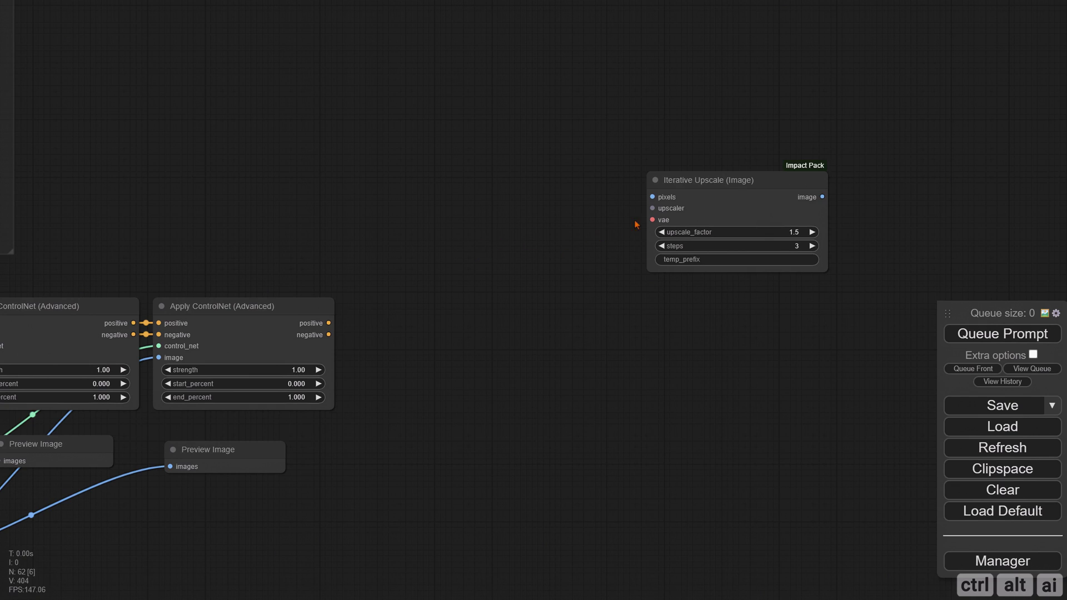
Feed the upscaler input of Iterative Upscale from a new PixelKSampleUpscalerProvider and set its scale_method to lanczos
left_click_drag(653, 208, 450, 168)
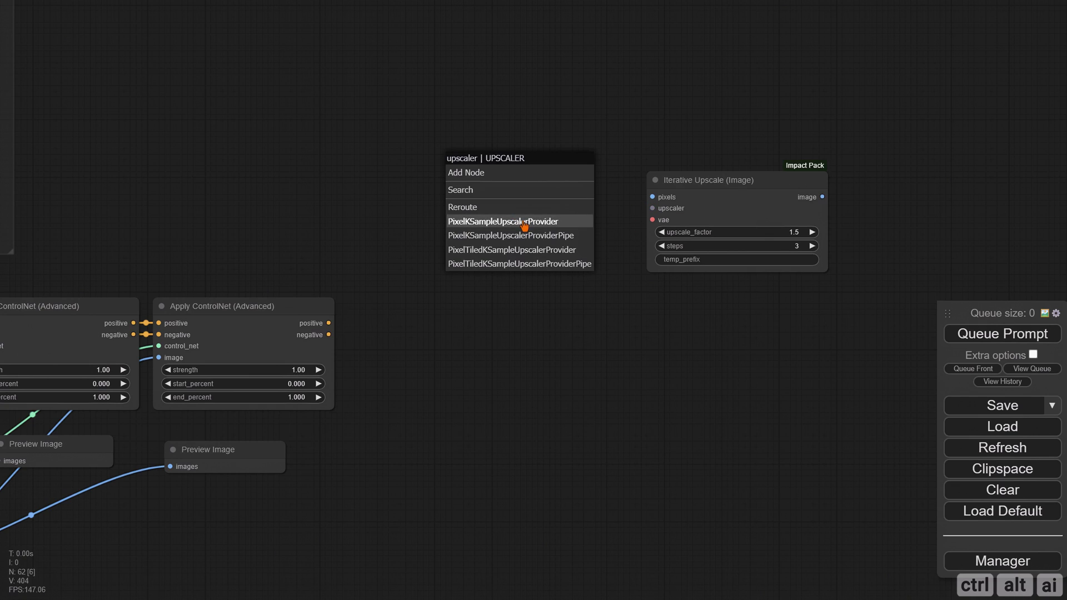
left_click(524, 222)
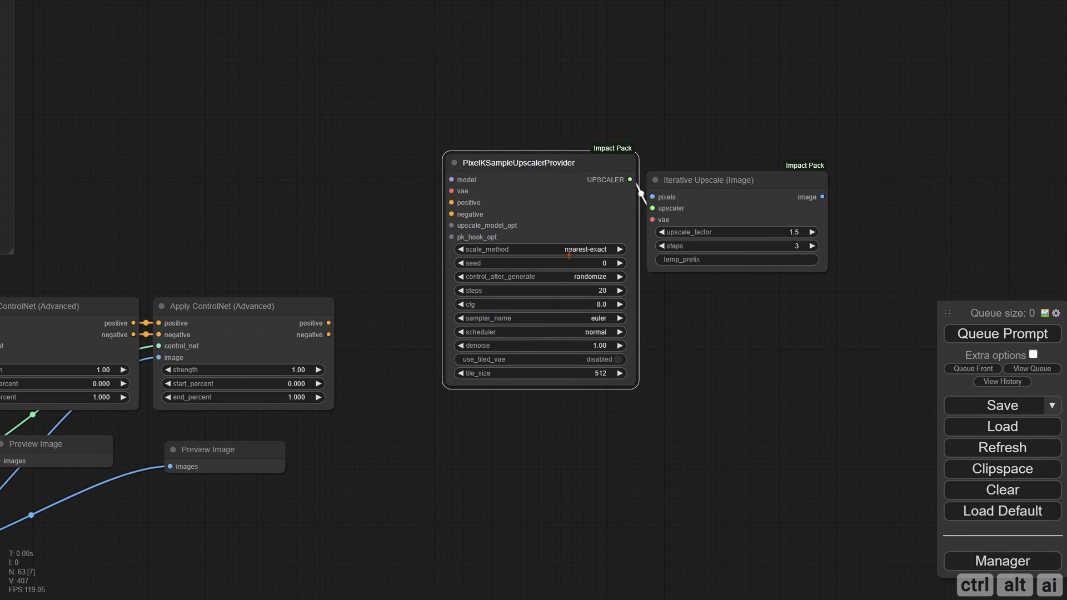
left_click_drag(268, 207, 198, 189)
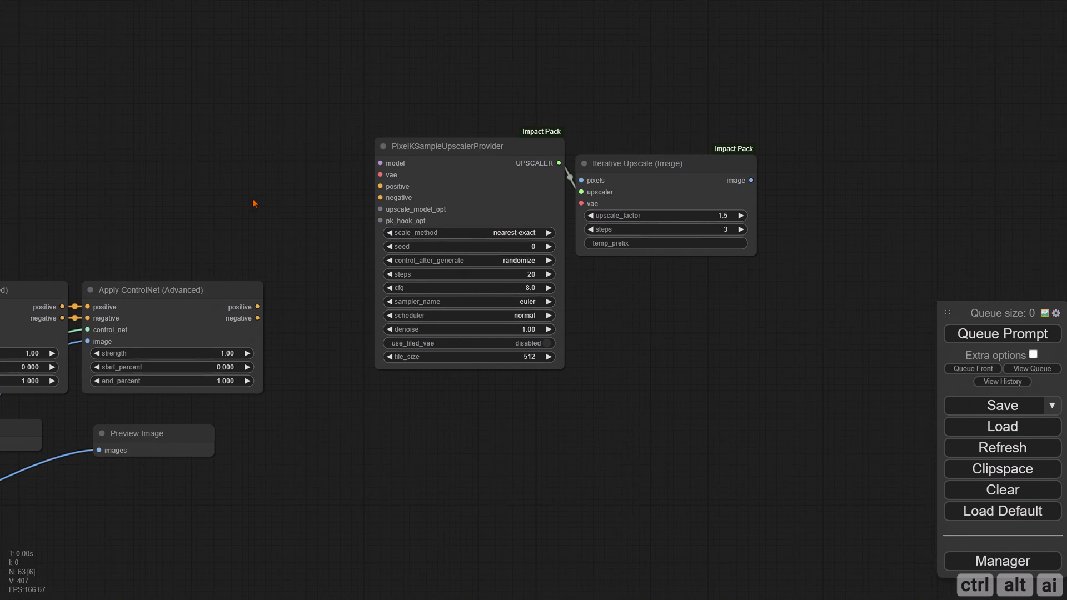
scroll(202, 214, "up", 3)
left_click_drag(295, 209, 238, 238)
left_click(549, 277)
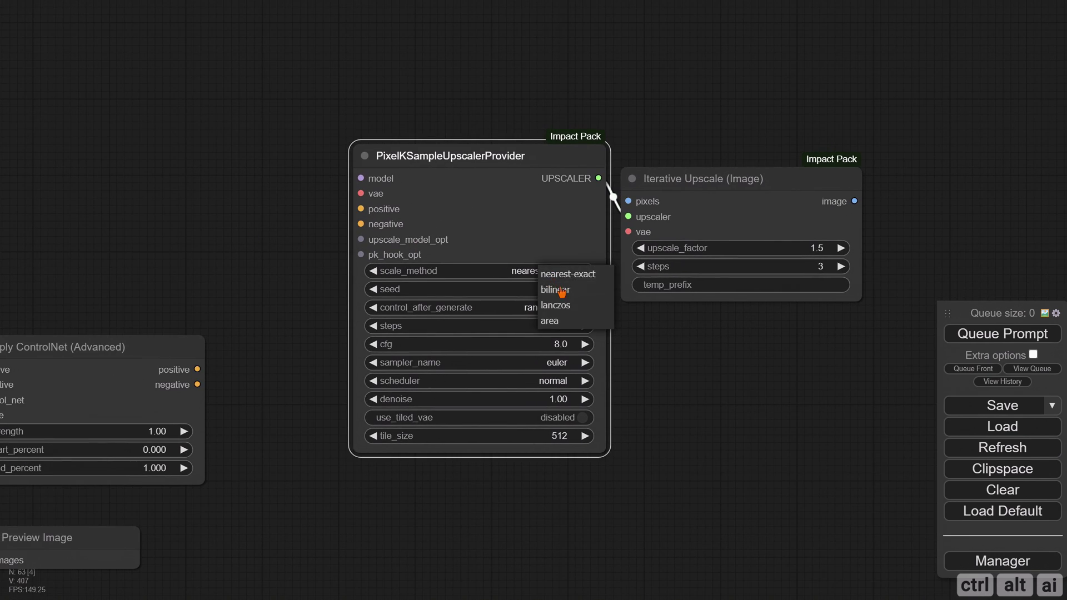
left_click(564, 305)
scroll(563, 309, "down", 2)
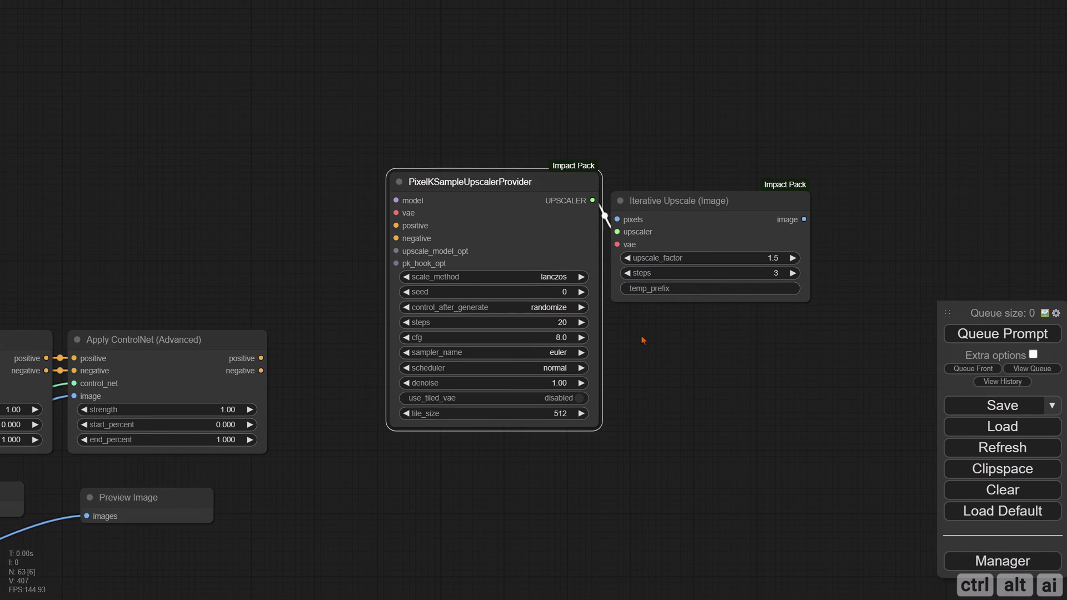
left_click_drag(641, 336, 620, 307)
left_click(544, 261)
key("ctrl+v")
left_click(762, 263)
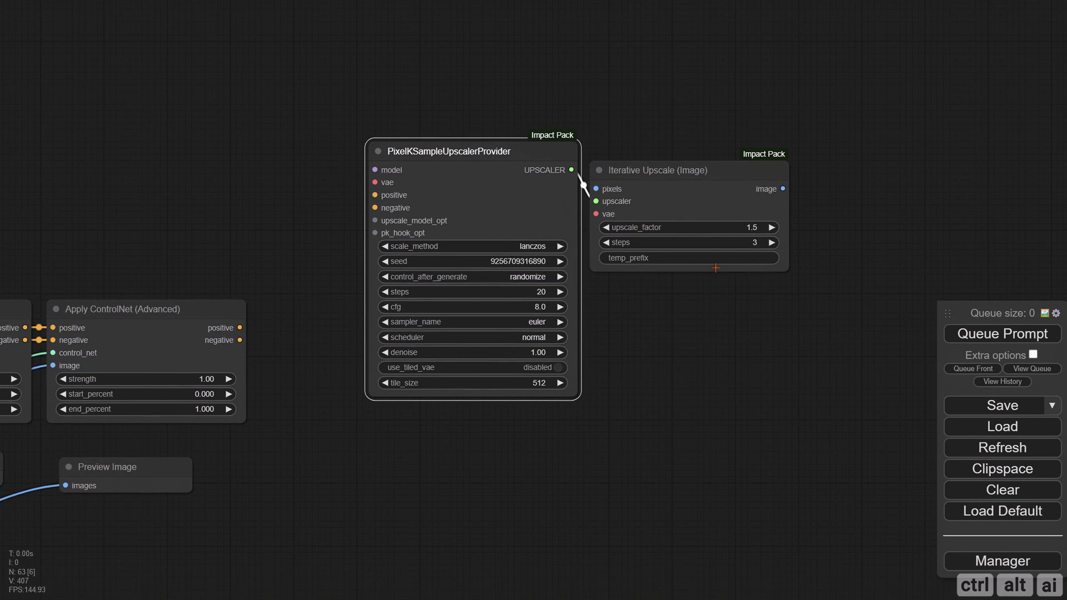
left_click(534, 277)
left_click(543, 278)
left_click(531, 292)
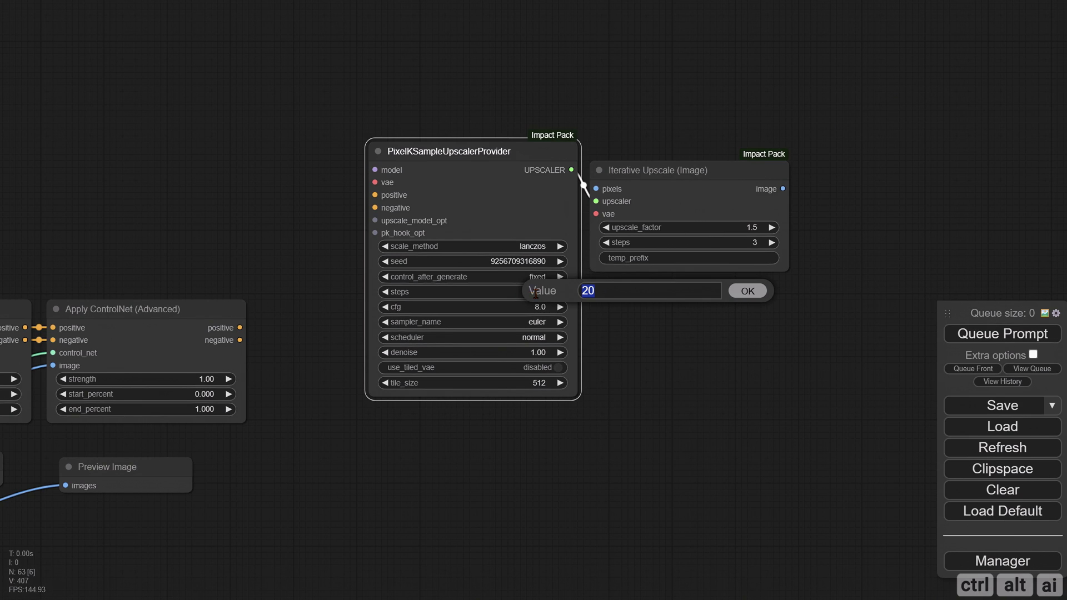
type("35")
key("Return")
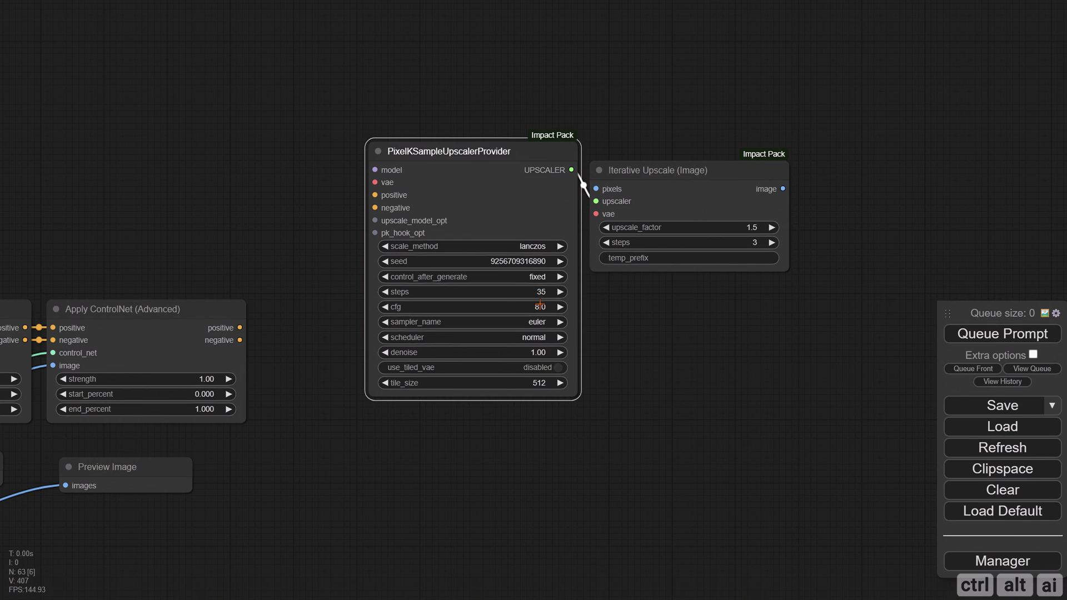
Set the PixelKSampleUpscalerProvider's cfg to 7, sampler to dpmpp_sde, scheduler to karras and denoise to 0.35
left_click(540, 304)
key("Return")
left_click(539, 322)
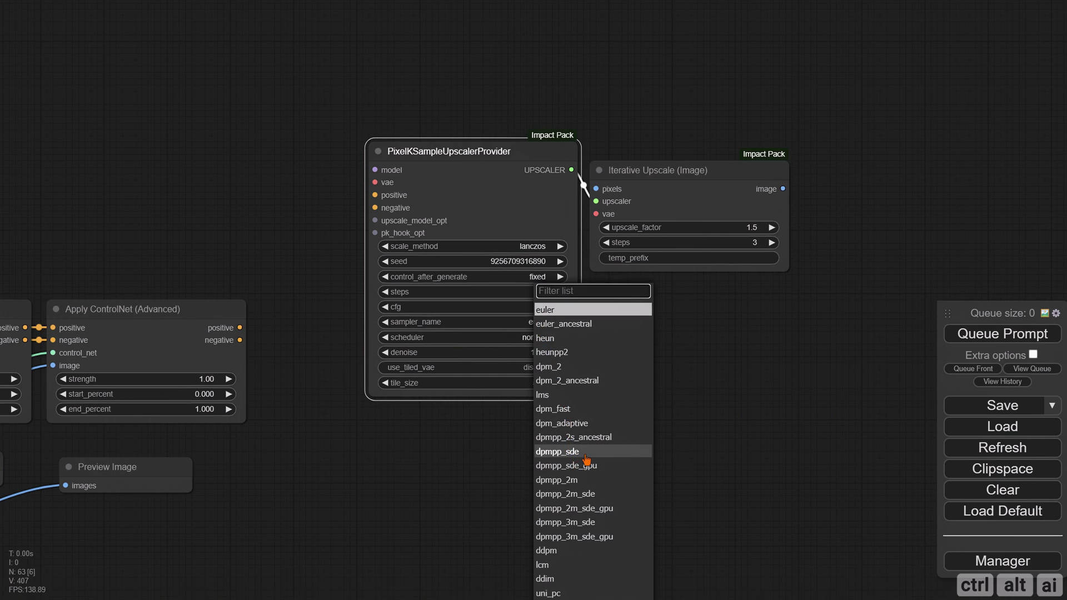
left_click(583, 453)
left_click(538, 338)
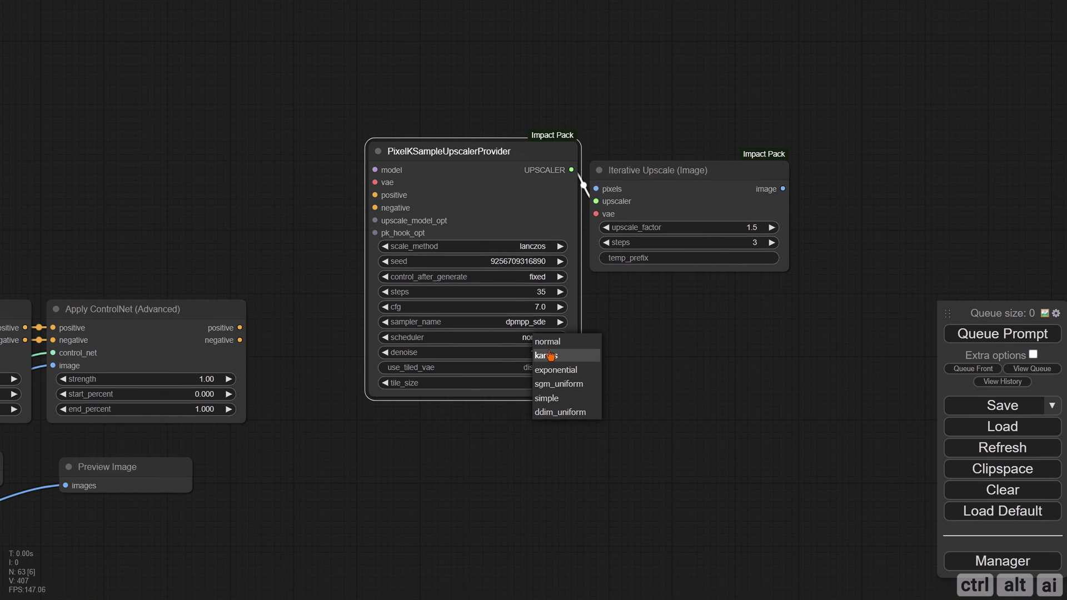
left_click(549, 355)
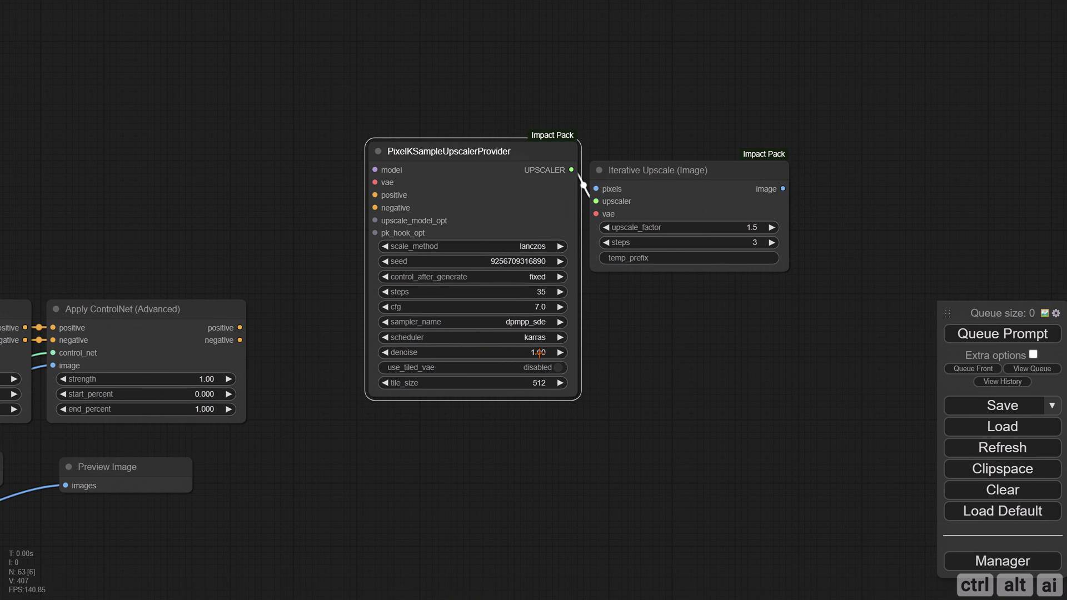
left_click(539, 353)
type("0")
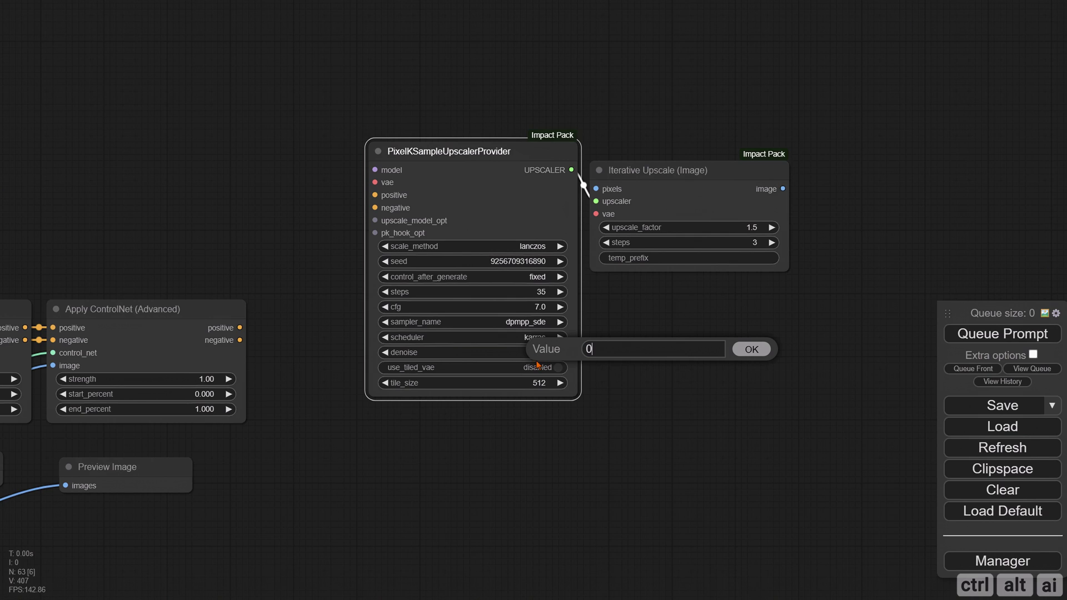
type(".35")
key("Return")
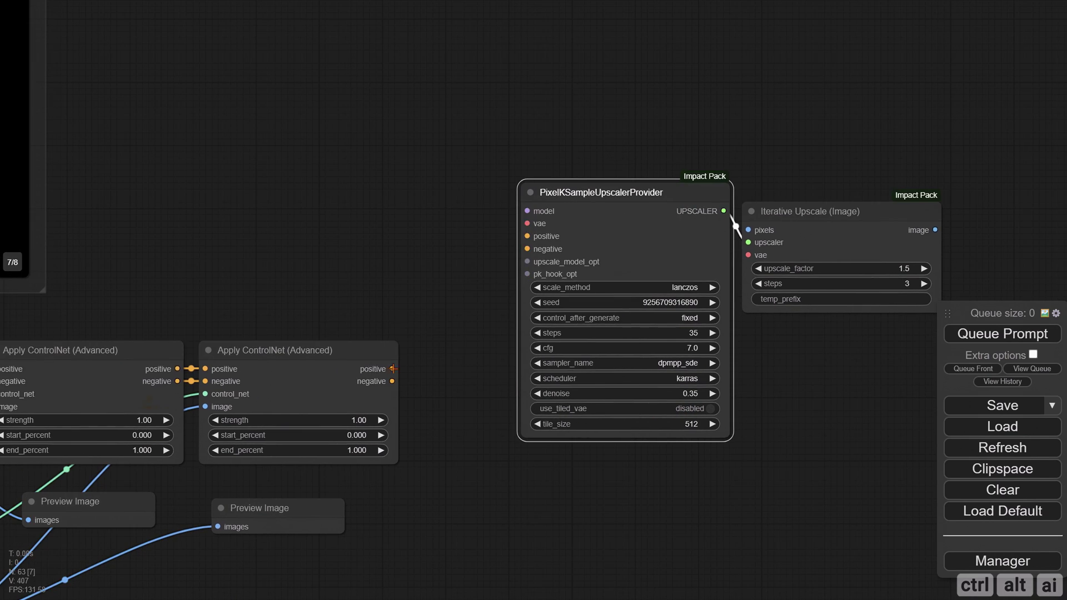
Connect the second Apply ControlNet's positive and negative outputs, the checkpoint model and the loaded VAE to the PixelKSampleUpscalerProvider
left_click_drag(392, 381, 527, 249)
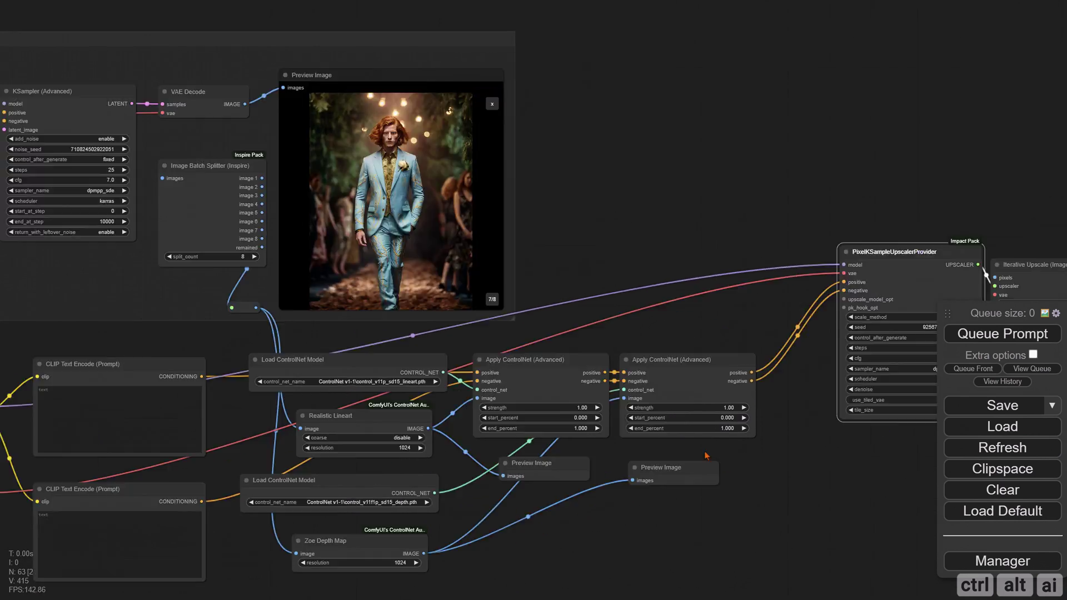
scroll(812, 361, "up", 5)
left_click_drag(812, 362, 425, 376)
left_click_drag(779, 215, 940, 203)
left_click_drag(584, 195, 736, 196)
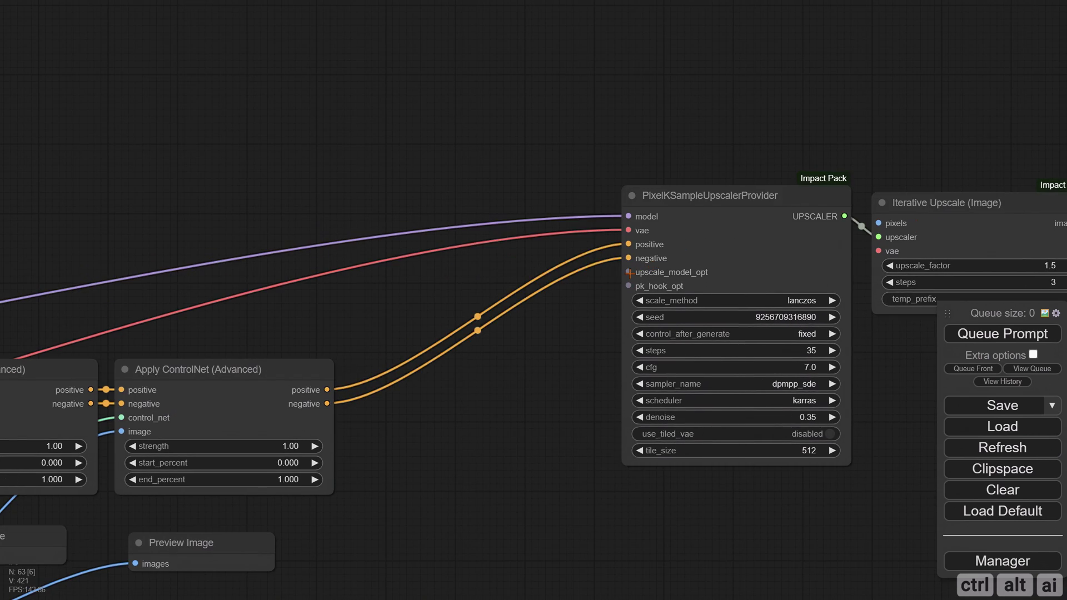
Feed upscale_model_opt from a new Load Upscale Model node set to 4x_foolhardy_Remacri.pth
left_click_drag(629, 272, 396, 215)
left_click(489, 265)
left_click(478, 237)
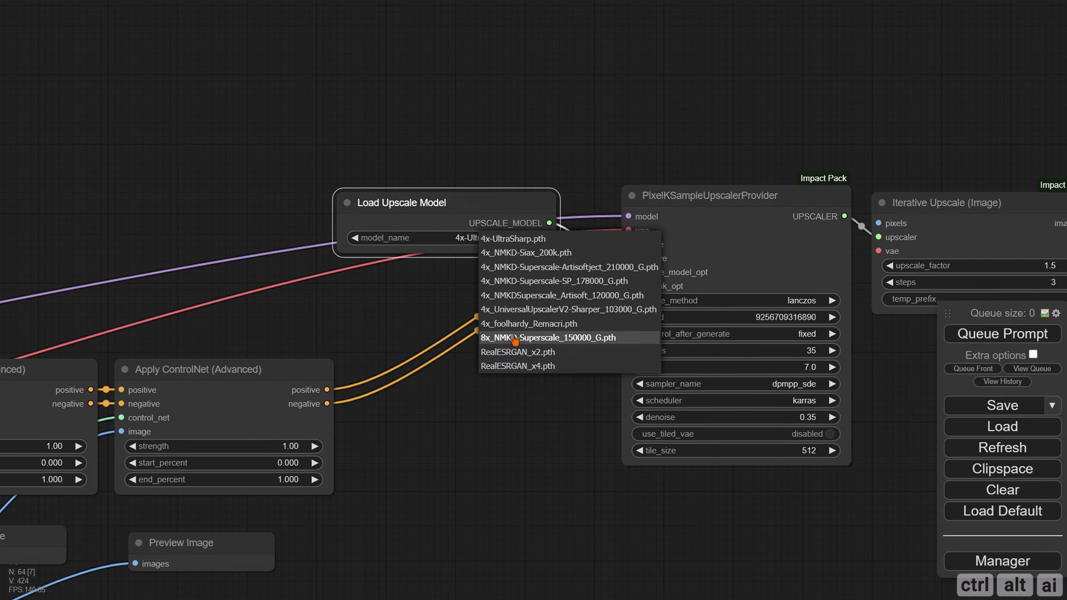
left_click(504, 317)
left_click_drag(629, 286, 447, 292)
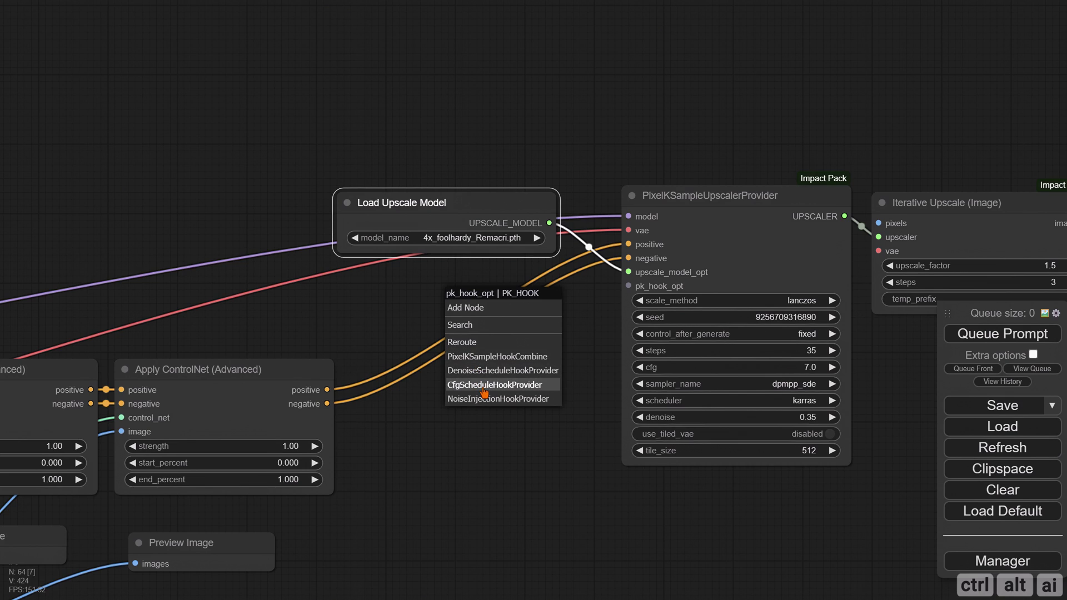
left_click(484, 384)
left_click_drag(537, 317, 443, 310)
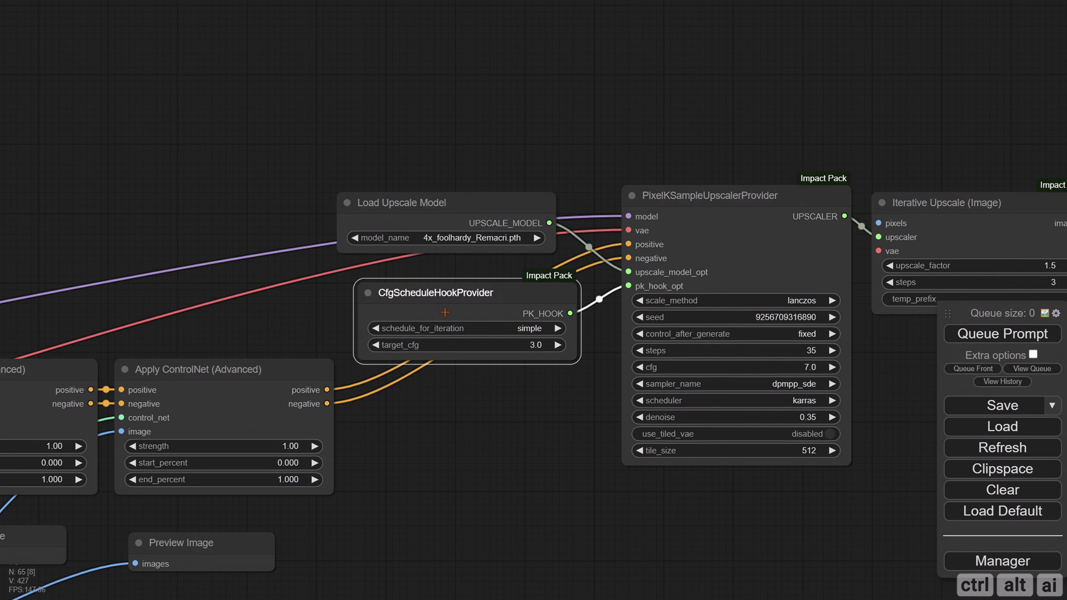
key("Delete")
Feed pk_hook_opt from a new DenoiseScheduleHookProvider and set its target_denoise to 0.5
left_click_drag(628, 286, 426, 289)
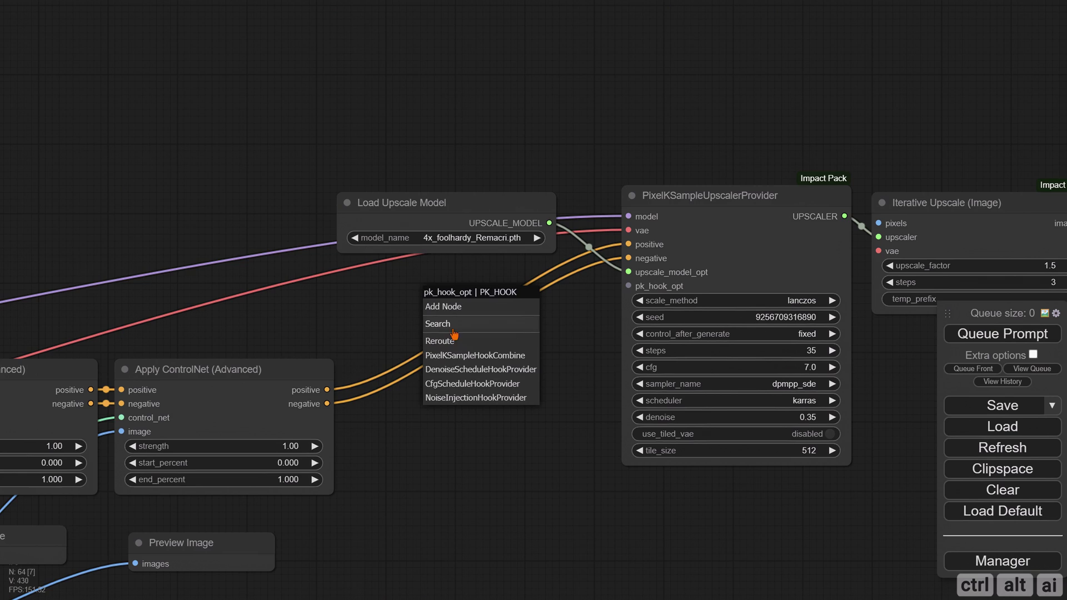
left_click(457, 370)
left_click_drag(442, 308, 446, 306)
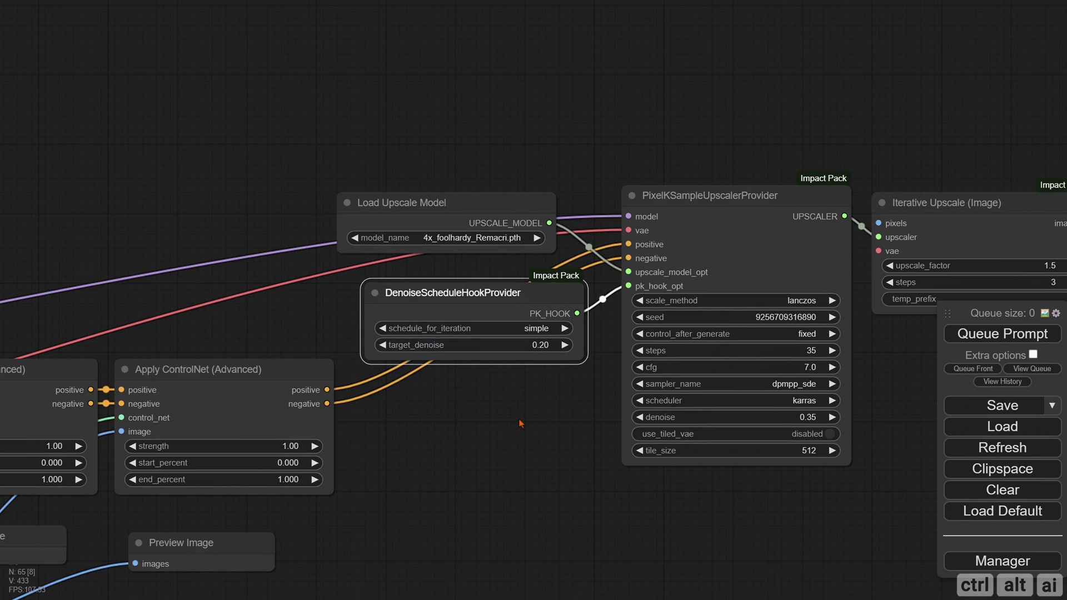
left_click_drag(535, 437, 367, 390)
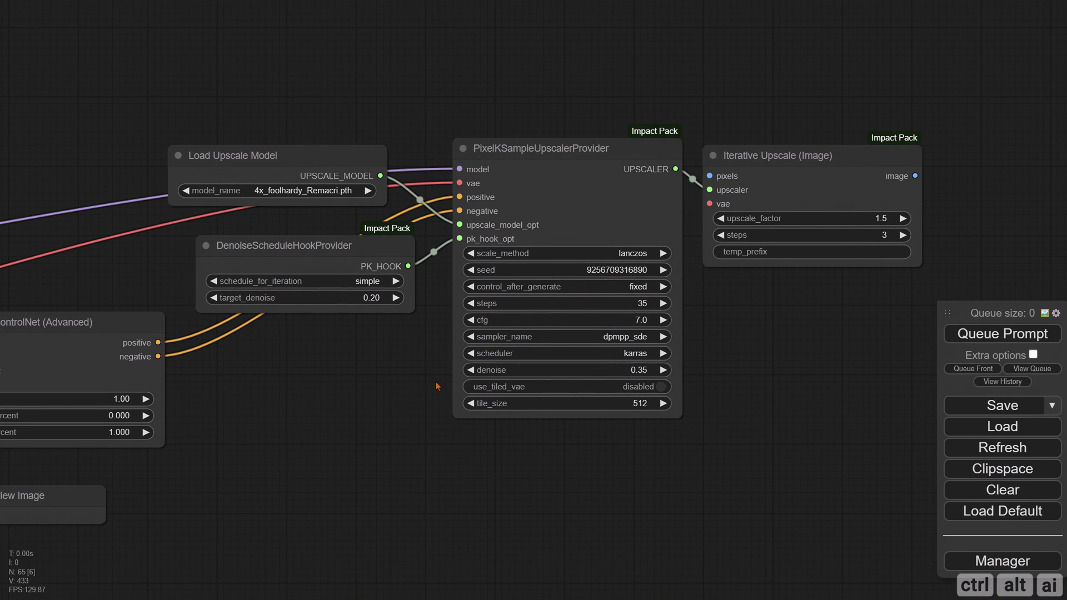
left_click(378, 300)
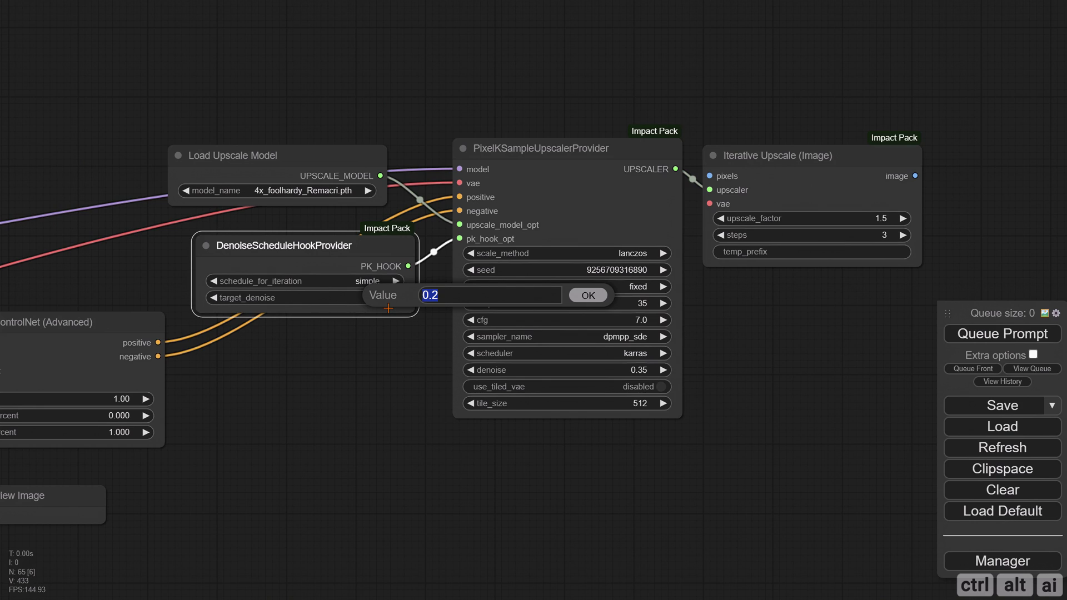
type("0.5")
key("Return")
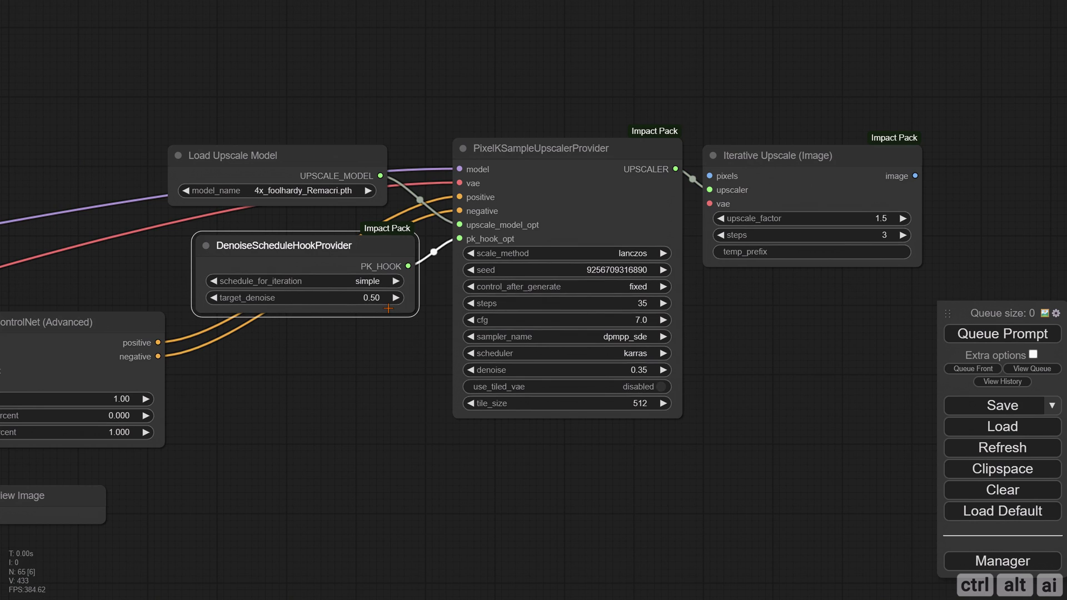
Add an enlarged Preview Image on the Iterative Upscale output and connect the image 7 reroute to the upscaler's pixels input
left_click_drag(820, 346, 443, 426)
left_click_drag(541, 257, 706, 158)
left_click(750, 250)
left_click_drag(770, 287, 551, 249)
scroll(551, 249, "down", 5)
left_click_drag(601, 179, 773, 372)
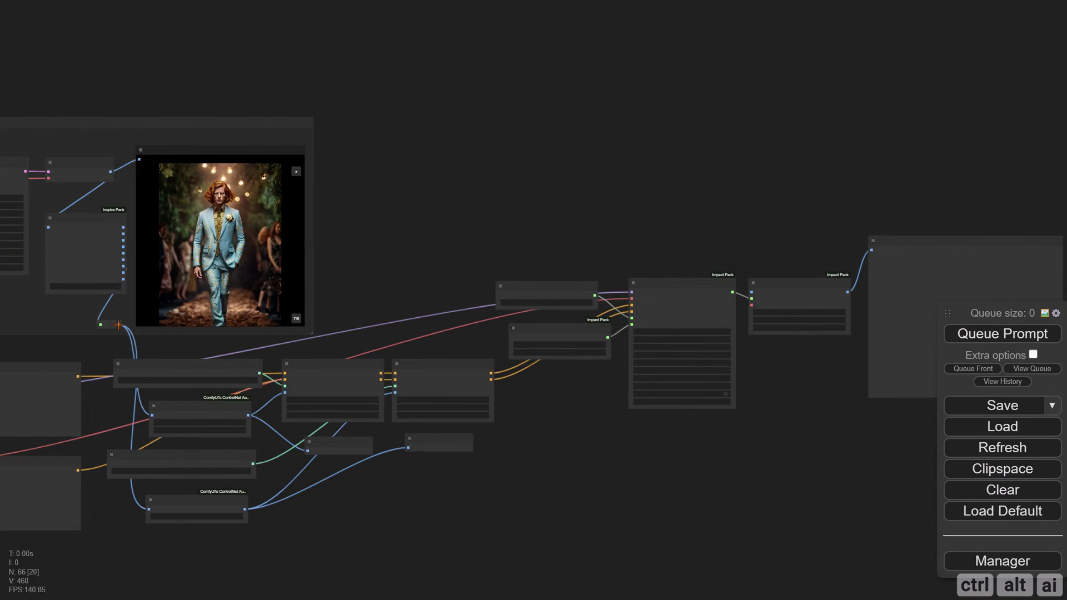
left_click_drag(118, 325, 751, 292)
Route the loaded VAE through a new reroute into the Iterative Upscale node's vae input and run the workflow
scroll(274, 473, "down", 2)
left_click_drag(207, 496, 365, 493)
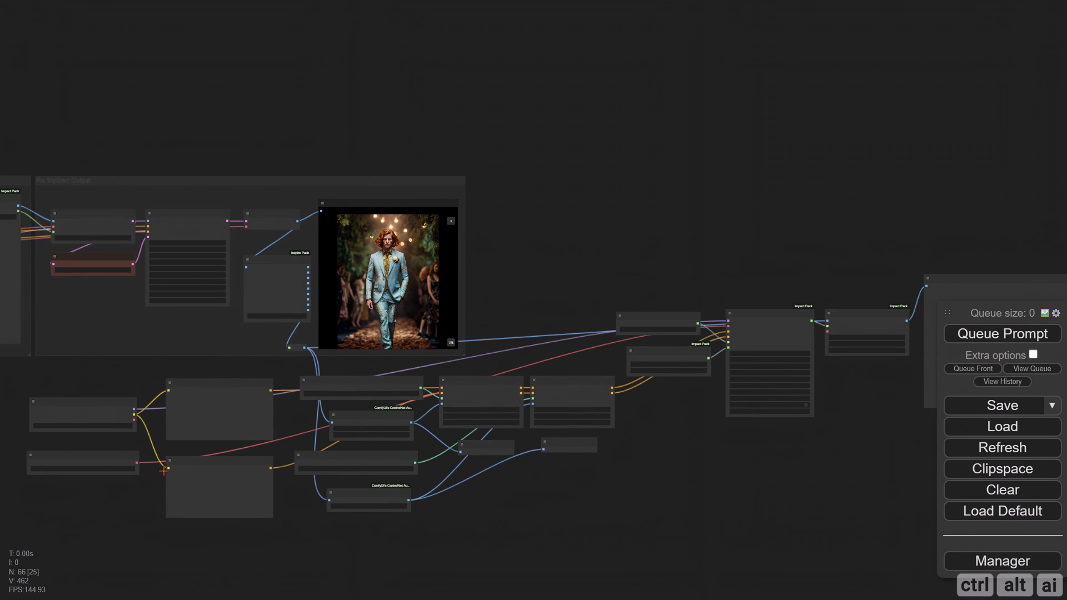
left_click_drag(613, 400, 672, 400)
left_click(683, 434)
left_click_drag(803, 433, 496, 437)
scroll(495, 438, "up", 4)
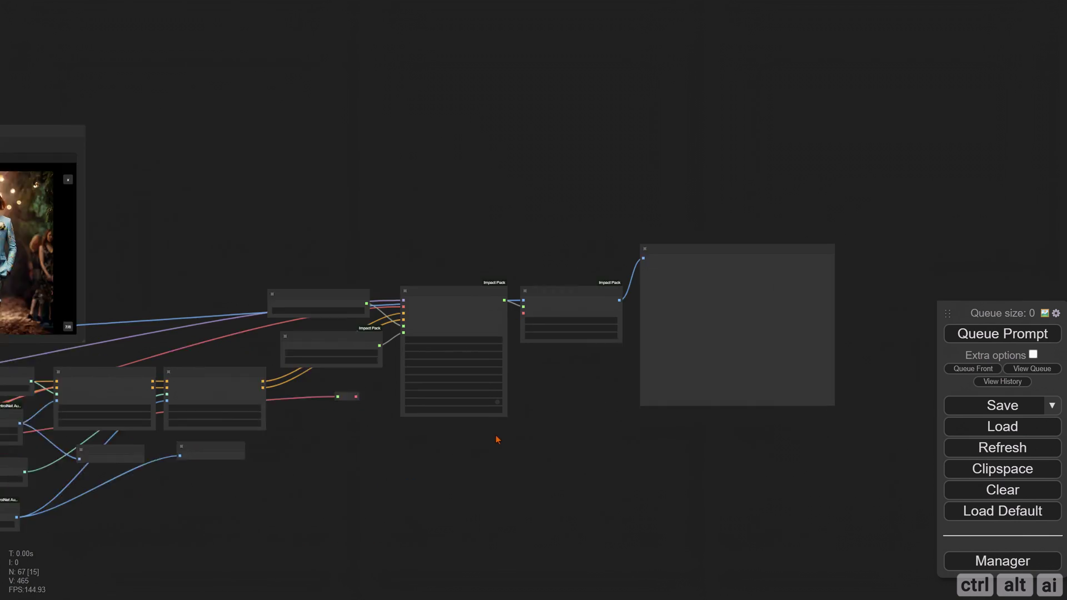
left_click_drag(329, 388, 529, 288)
left_click_drag(529, 289, 531, 288)
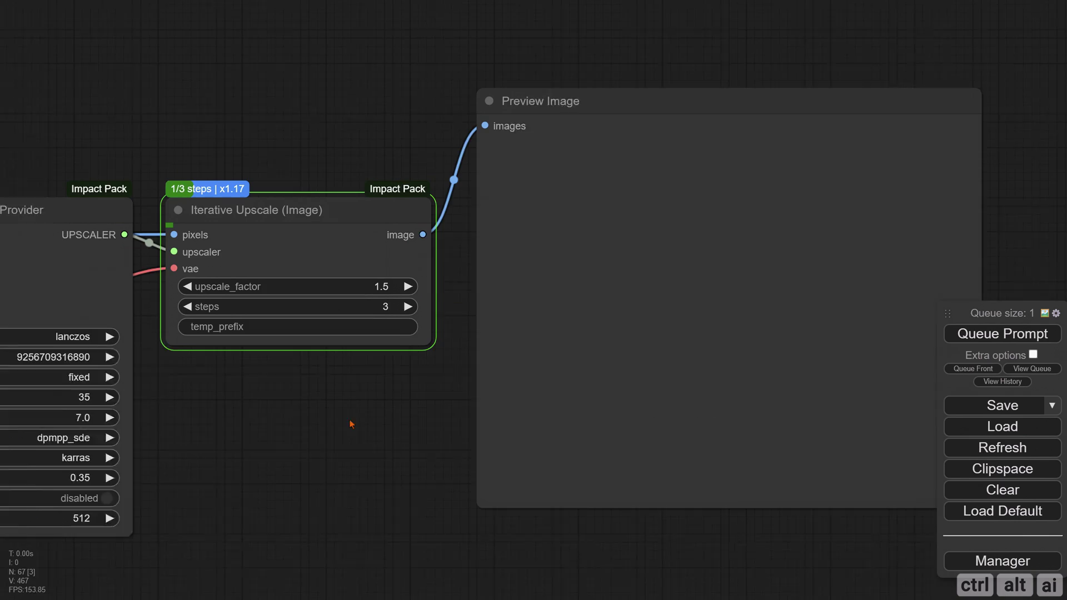
Examine the upscaled suit image up close in the Preview Image on the Iterative Upscale output
left_click_drag(352, 425, 310, 420)
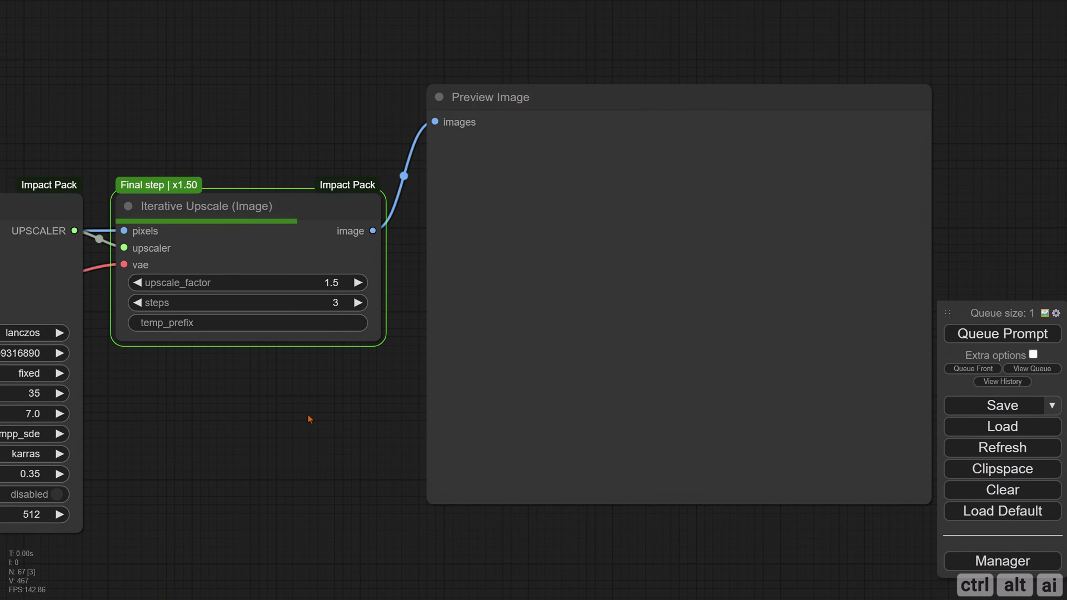
left_click_drag(597, 545, 448, 524)
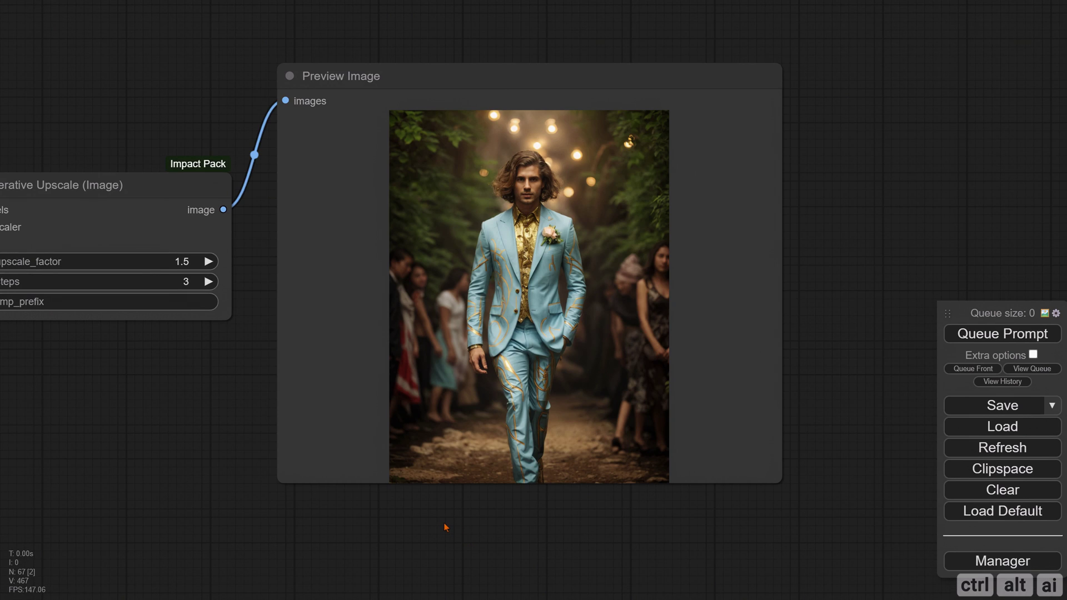
scroll(537, 527, "up", 8)
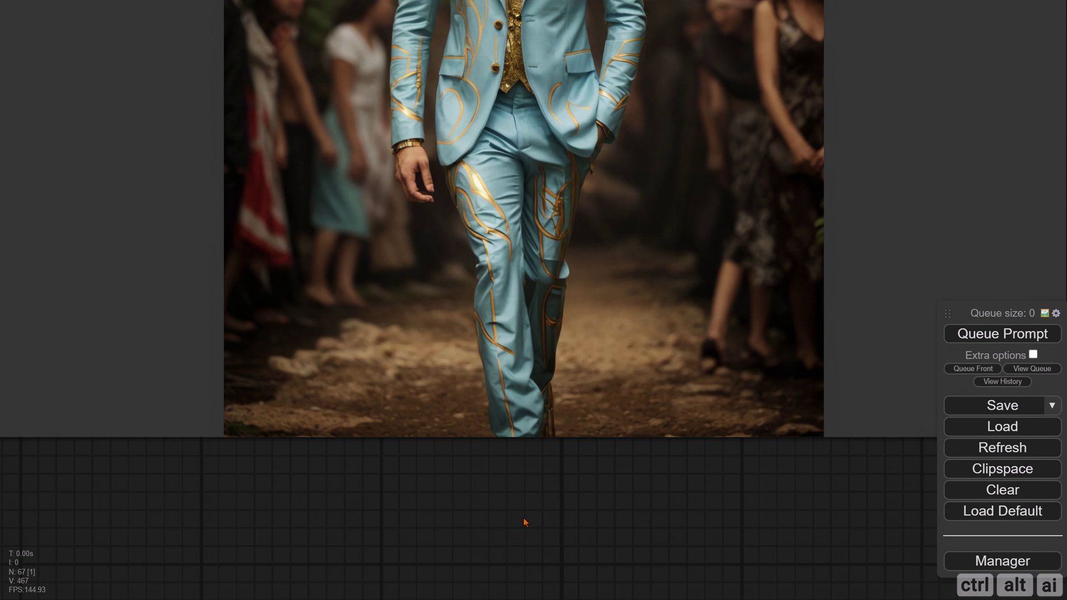
scroll(525, 523, "down", 8)
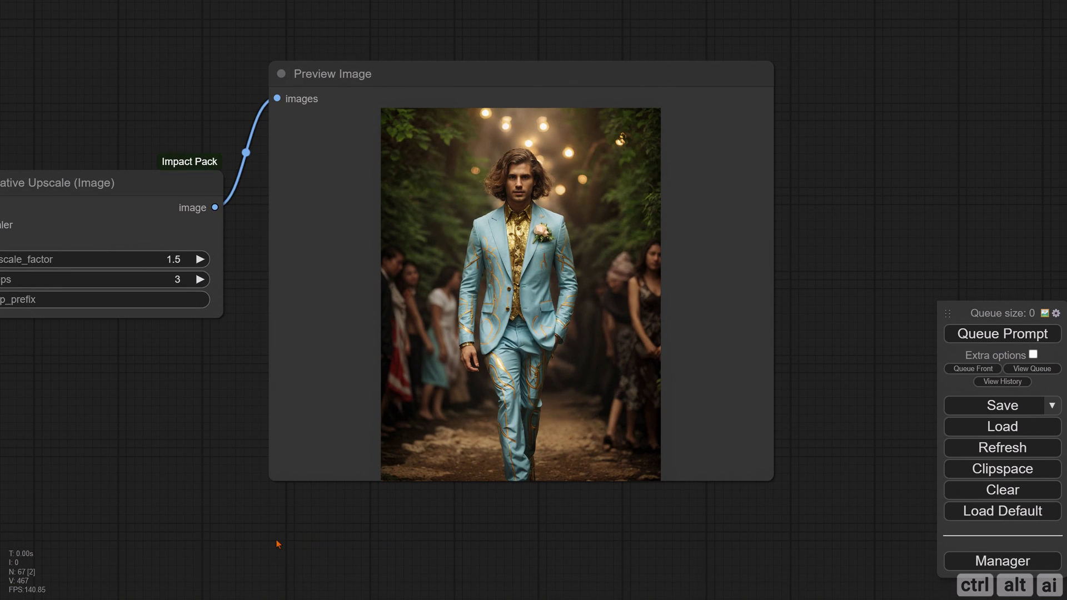
Enter "night" in the empty positive CLIP Text Encode prompt of the upscale stage and queue the workflow
left_click_drag(162, 402, 401, 390)
scroll(364, 387, "down", 4)
left_click_drag(312, 427, 598, 389)
scroll(242, 459, "down", 1)
left_click_drag(193, 477, 528, 343)
left_click_drag(161, 464, 410, 448)
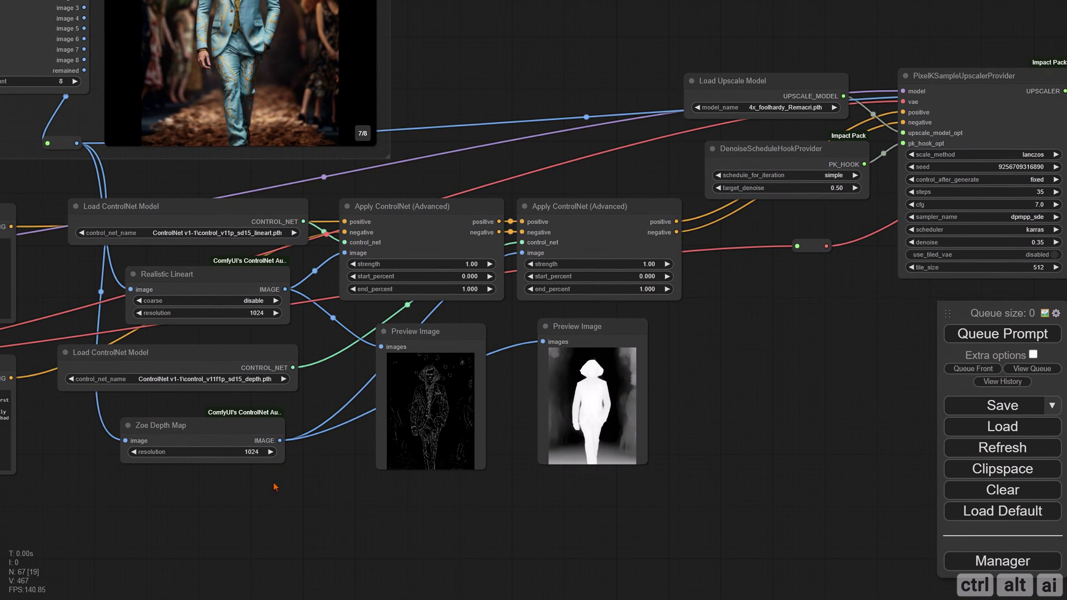
scroll(262, 496, "left", 10)
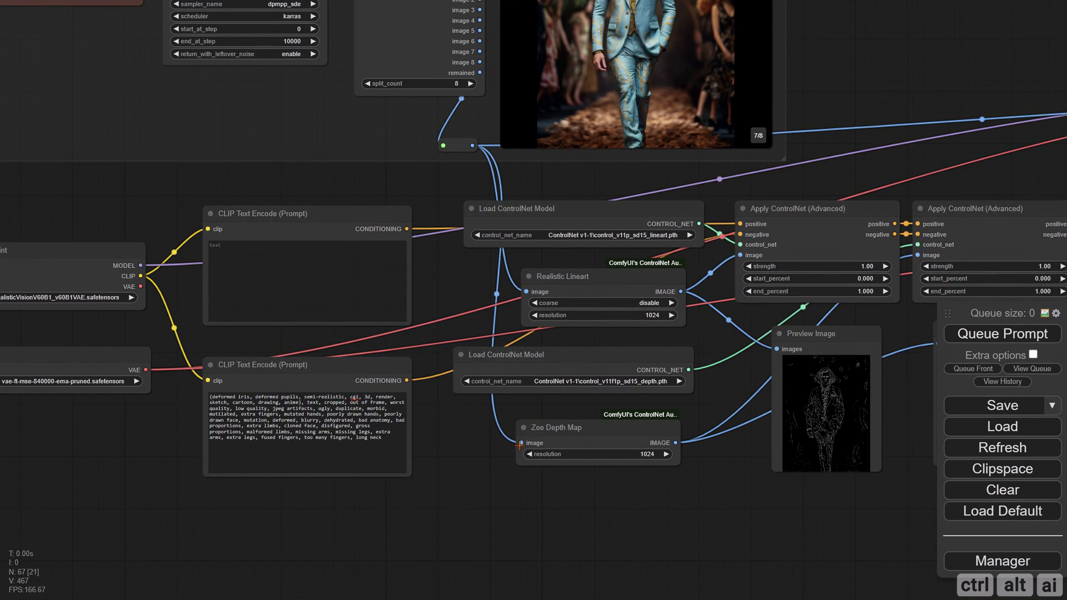
scroll(485, 222, "up", 4)
scroll(485, 222, "right", 2)
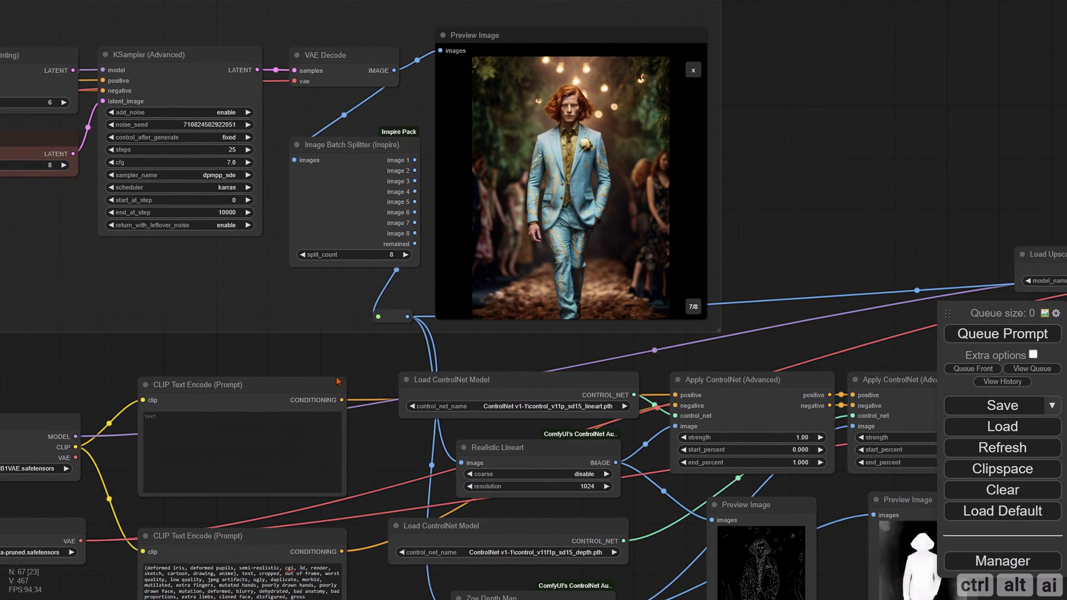
left_click(282, 271)
left_click(208, 437)
type("night")
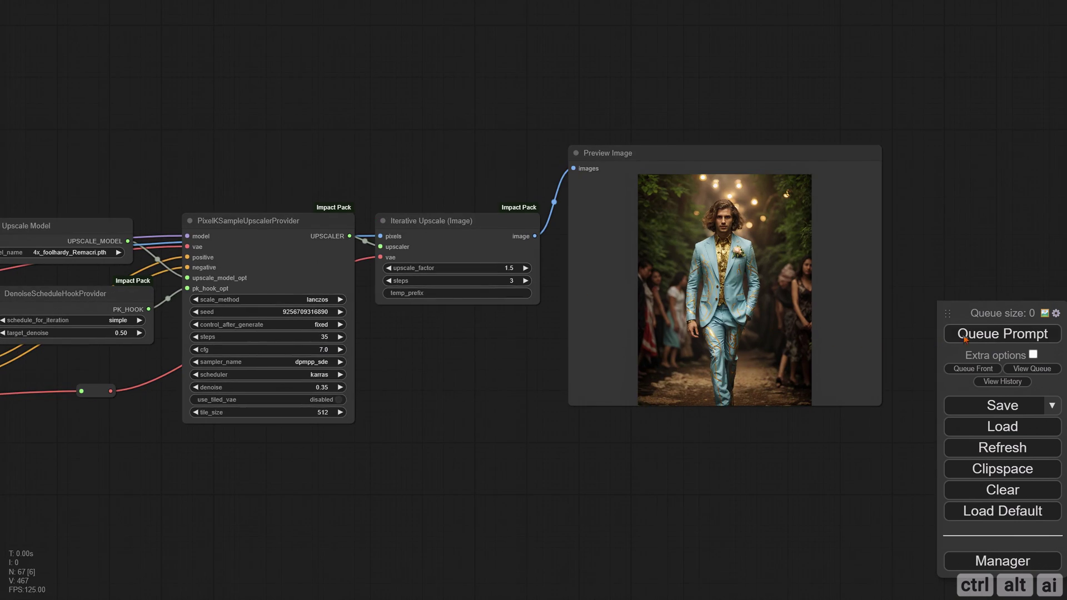
scroll(534, 545, "up", 3)
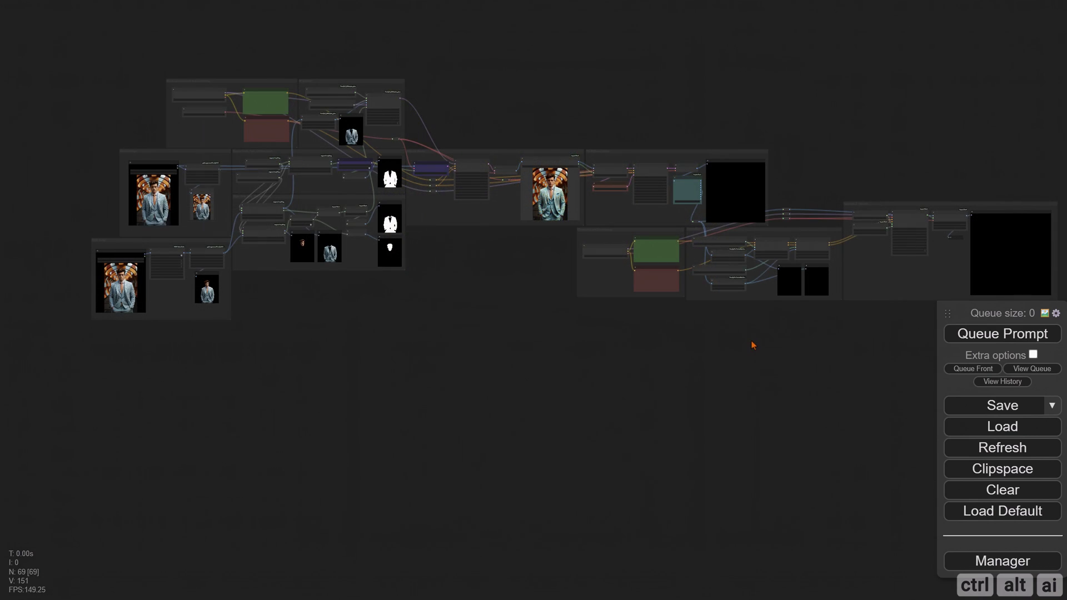
Set the nodes of the Enhance & Upscale group to Never
left_click_drag(753, 345, 367, 387)
scroll(543, 369, "up", 6)
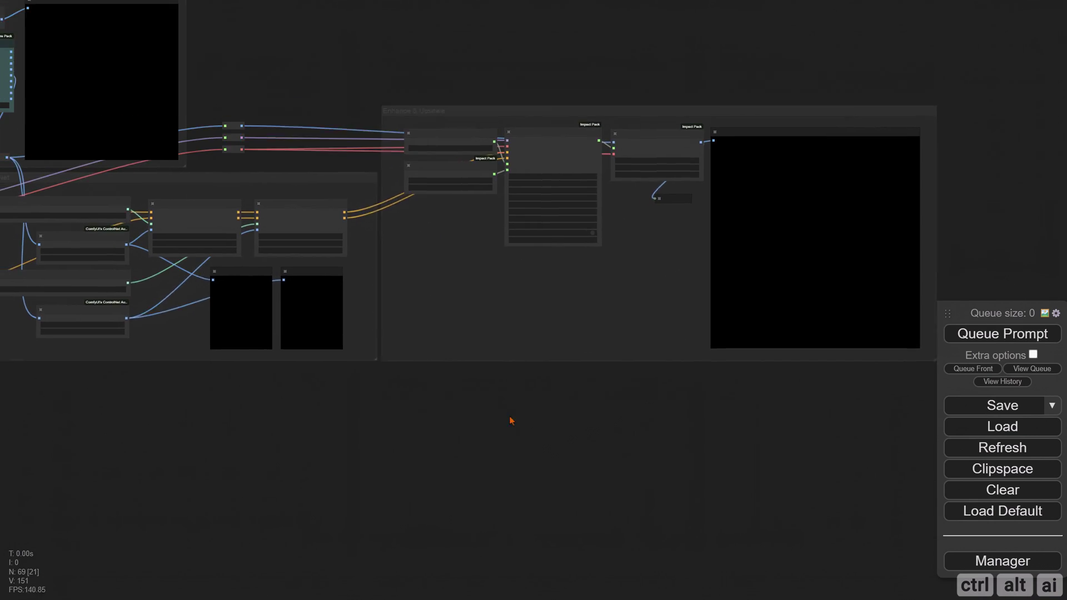
right_click(515, 324)
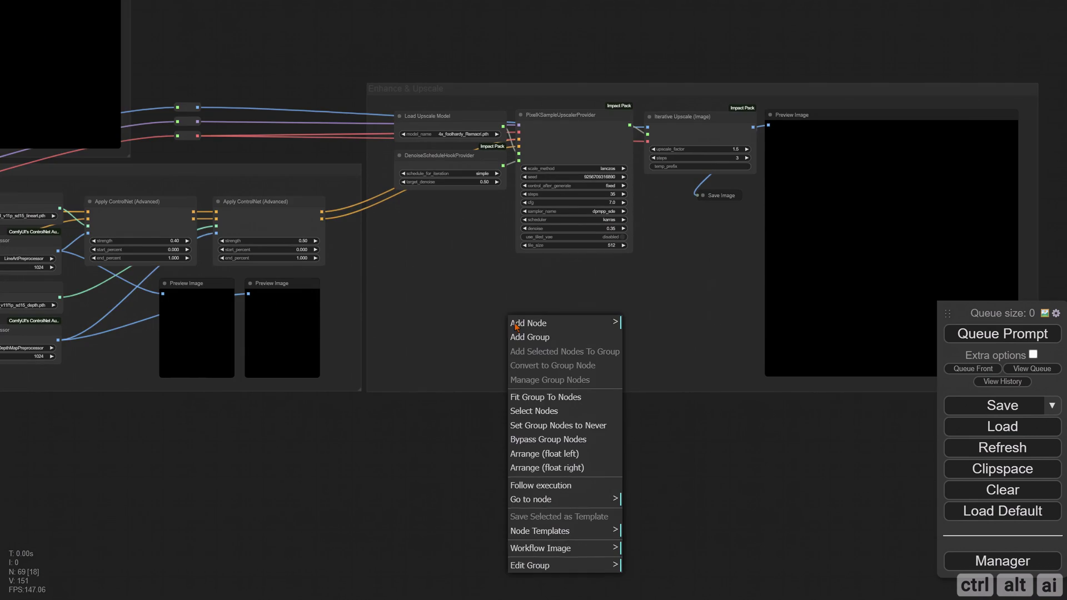
left_click(546, 425)
Set the nodes of the Fix Stylized Output group to Never
scroll(546, 427, "down", 4)
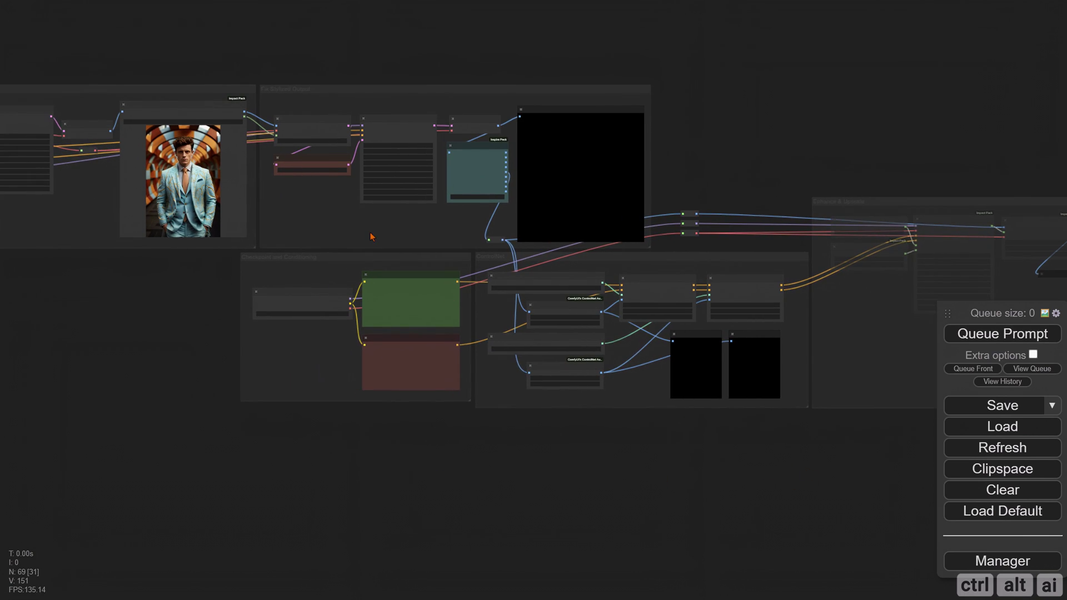
scroll(373, 235, "up", 6)
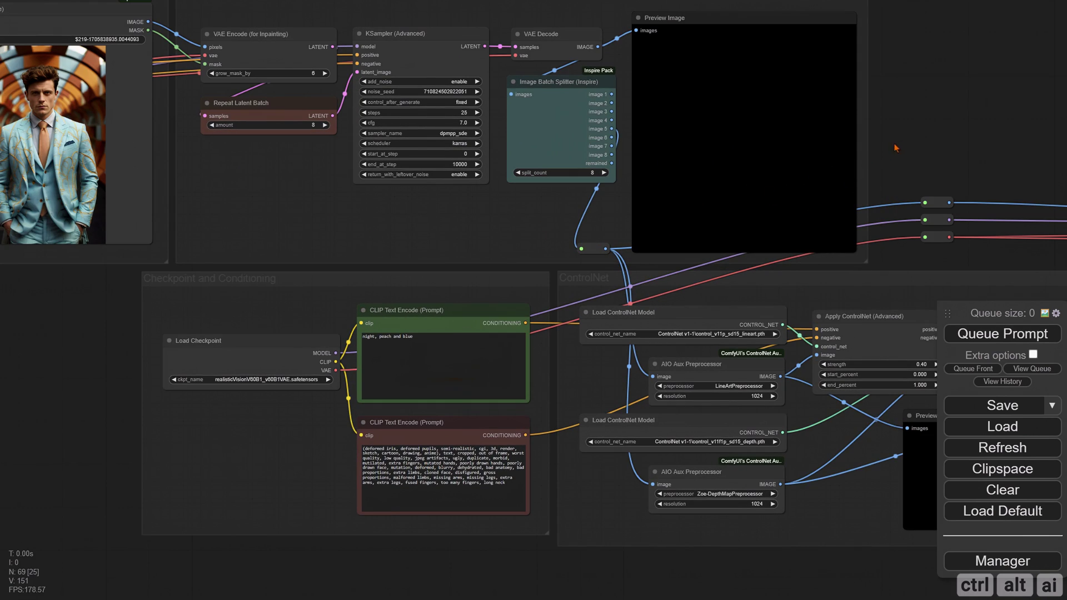
left_click_drag(724, 153, 736, 239)
right_click(469, 299)
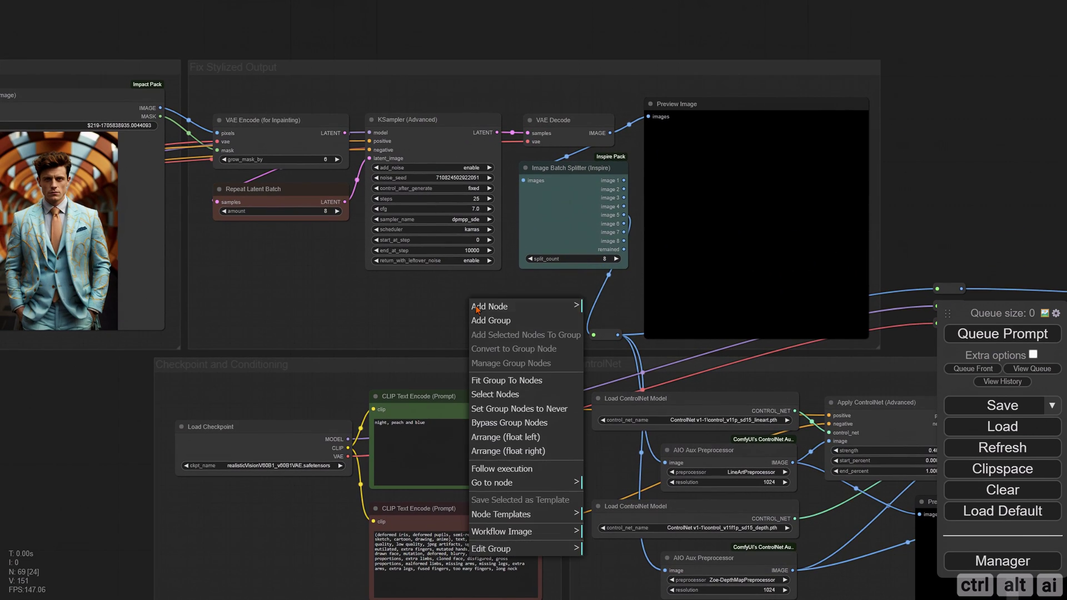
left_click(500, 411)
Load 8073cdd4-abb8-4651-a031-45186f1f81ac.png into the Style Image group's Load Image node
scroll(417, 320, "down", 9)
left_click_drag(208, 407, 841, 352)
scroll(490, 407, "up", 3)
scroll(490, 407, "up", 1)
left_click_drag(490, 408, 658, 422)
scroll(158, 345, "up", 3)
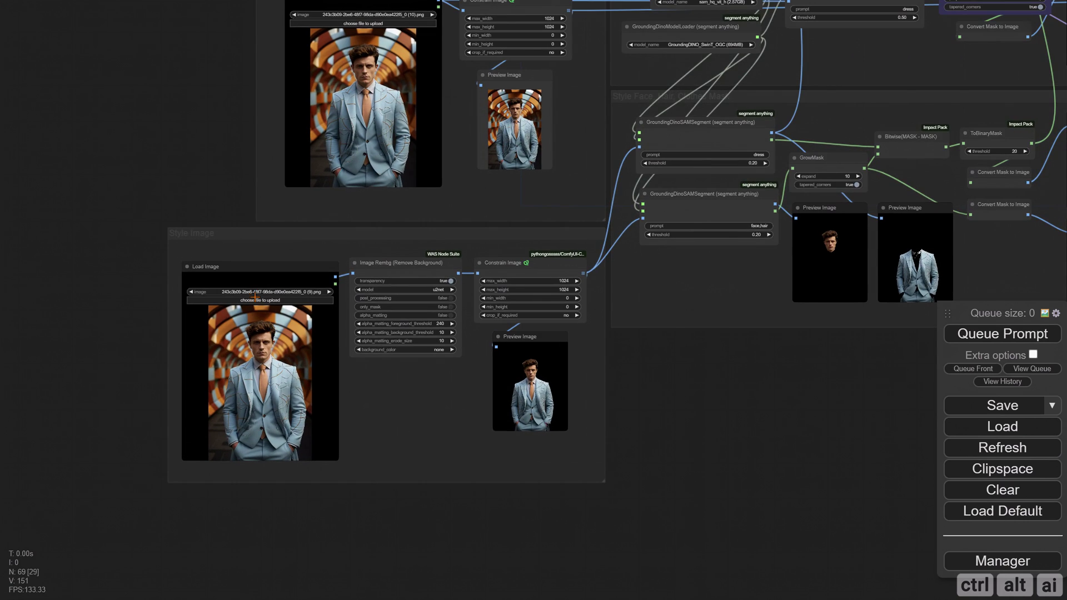
left_click(246, 299)
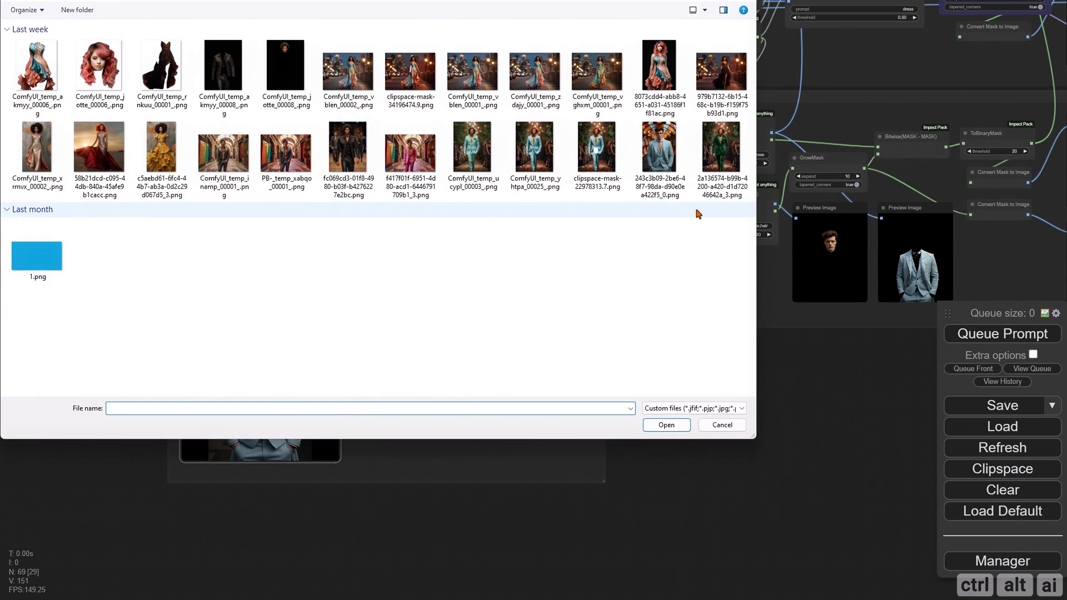
double_click(657, 86)
Load 979b7132-6b15-468c-b19b-f159f75b93d1.png into the Source Image group's Load Image node
scroll(393, 133, "up", 2)
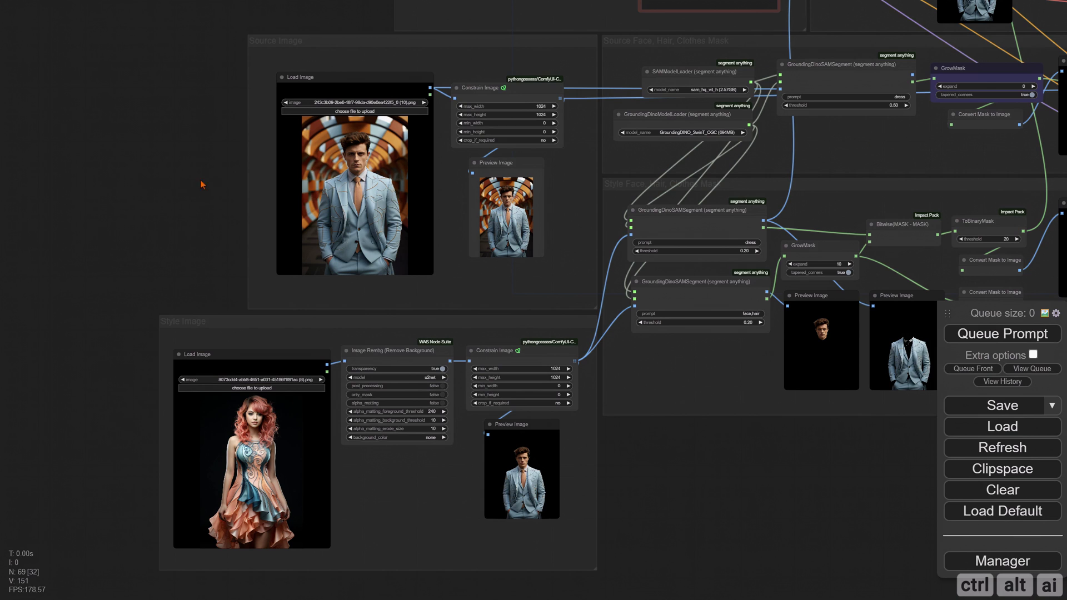
left_click(355, 112)
double_click(714, 73)
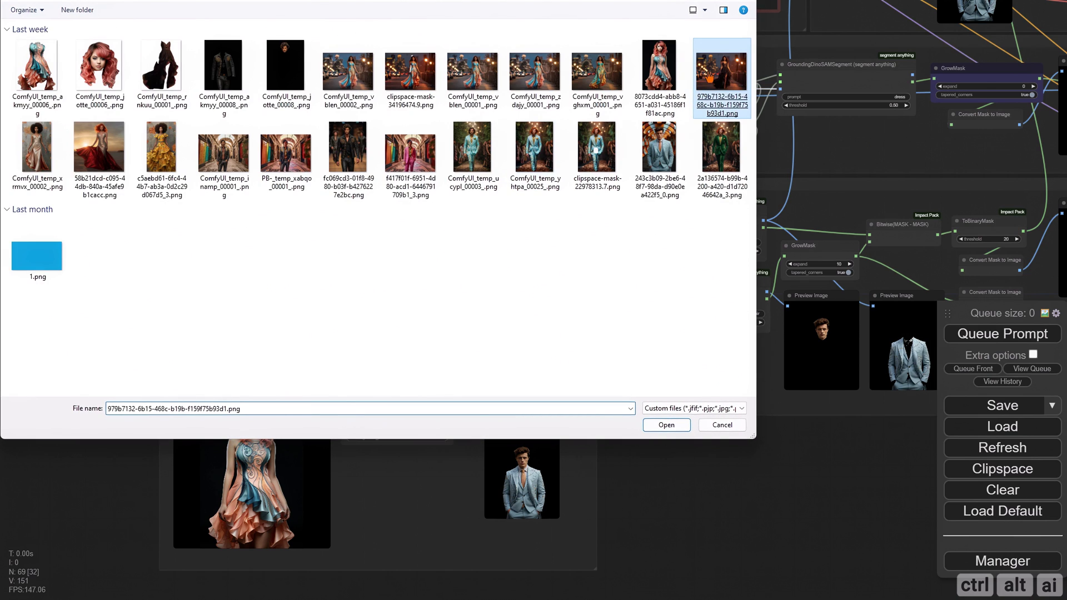
Queue the workflow to generate the stylized output from the new source and style images
scroll(647, 414, "down", 4)
left_click_drag(753, 451, 495, 425)
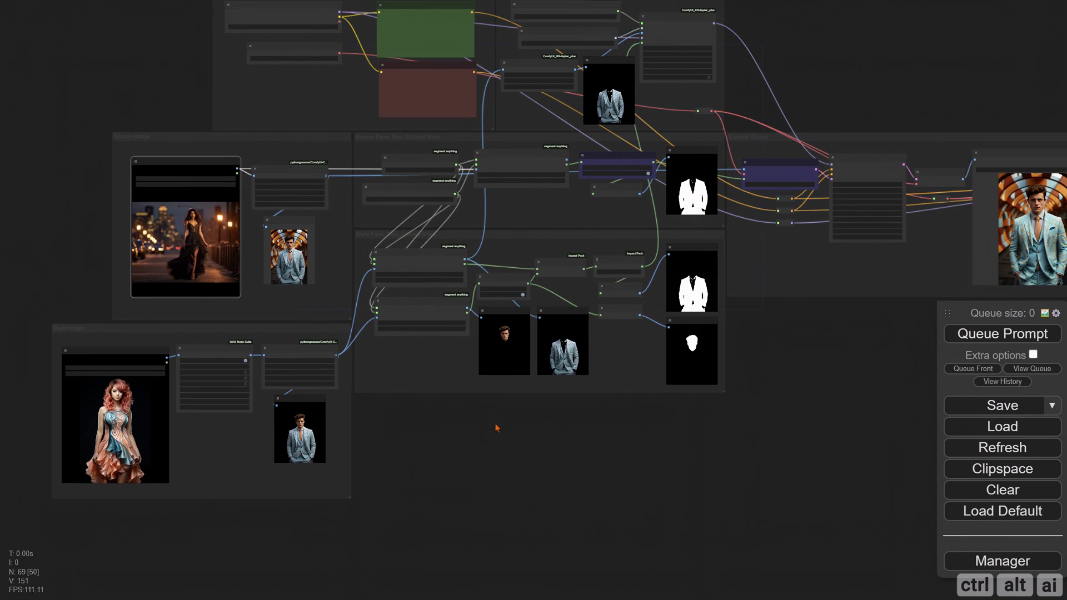
left_click_drag(746, 422, 549, 429)
left_click(1009, 334)
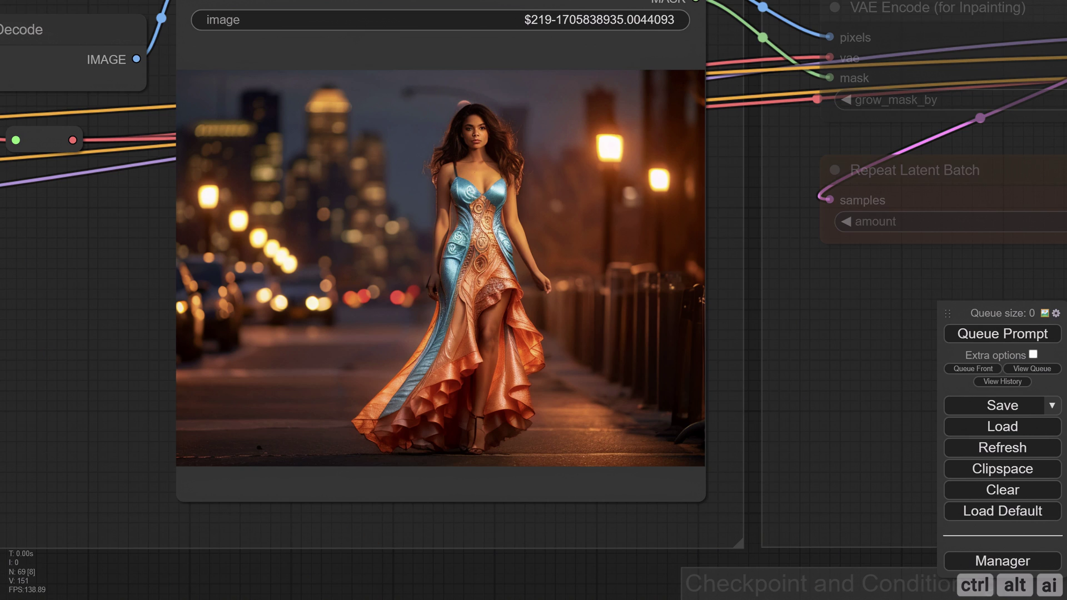
Mask the small spot above the woman's head in the Preview Bridge image with the MaskEditor and save it to the node
right_click(288, 165)
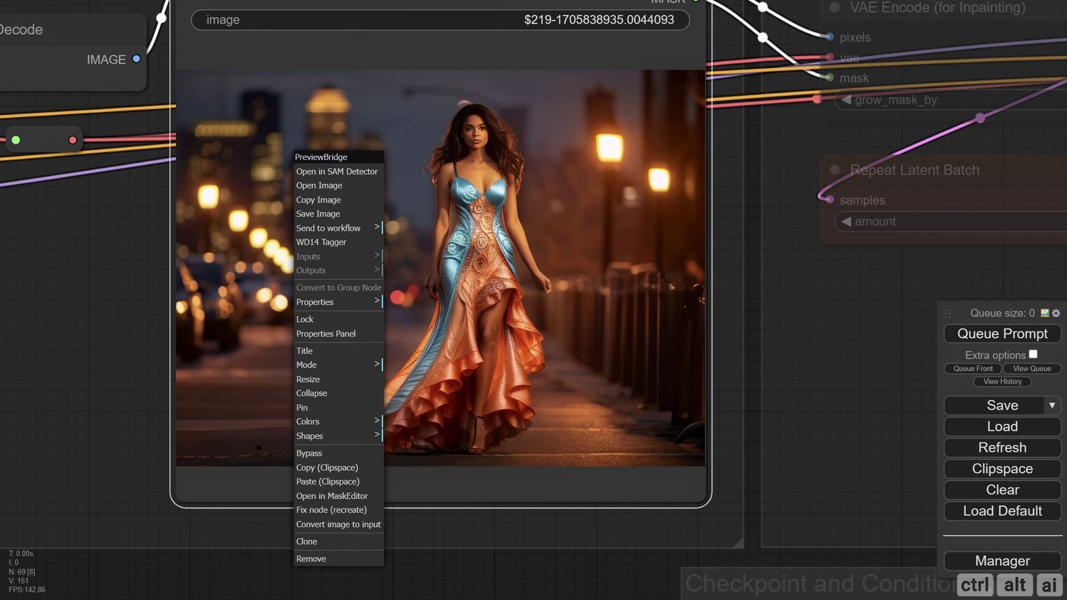
left_click(234, 571)
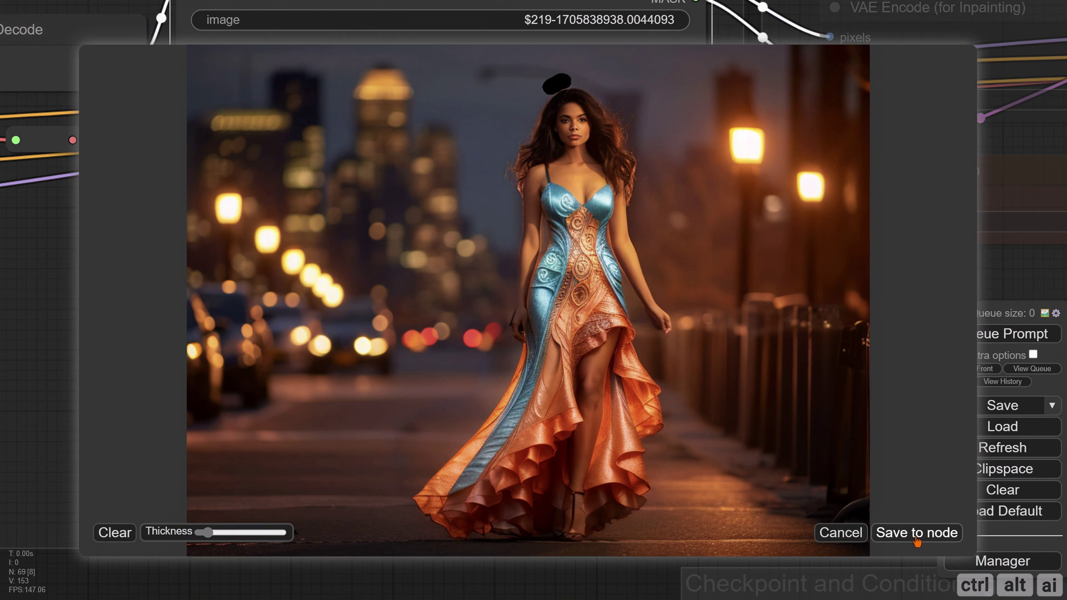
left_click(916, 537)
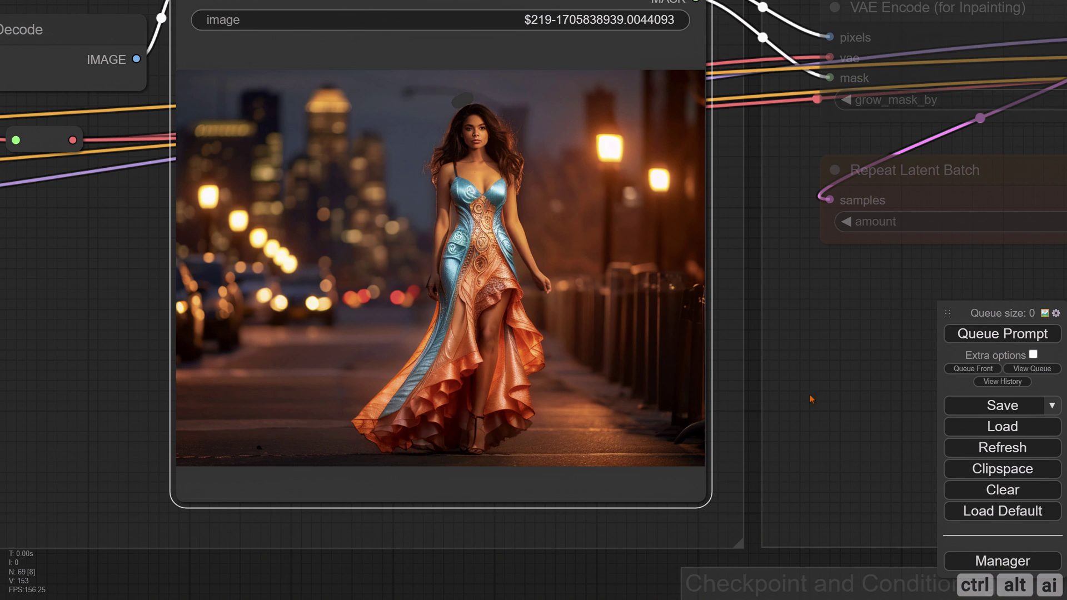
Set the nodes of the Fix Stylized Output group to Always and queue the workflow
scroll(804, 349, "down", 3)
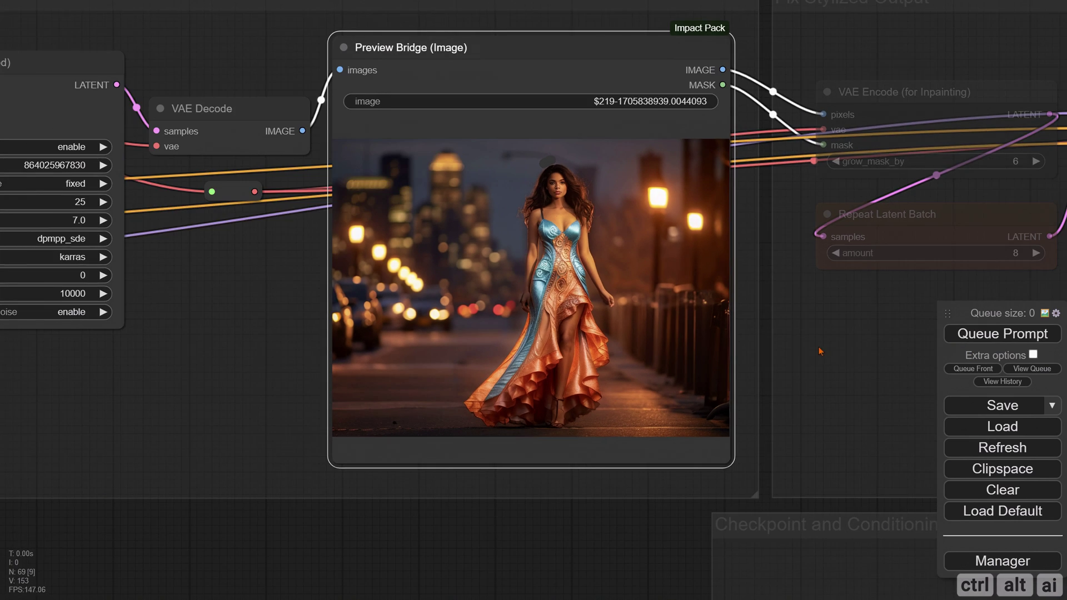
scroll(818, 349, "down", 2)
left_click_drag(884, 355, 483, 338)
right_click(521, 328)
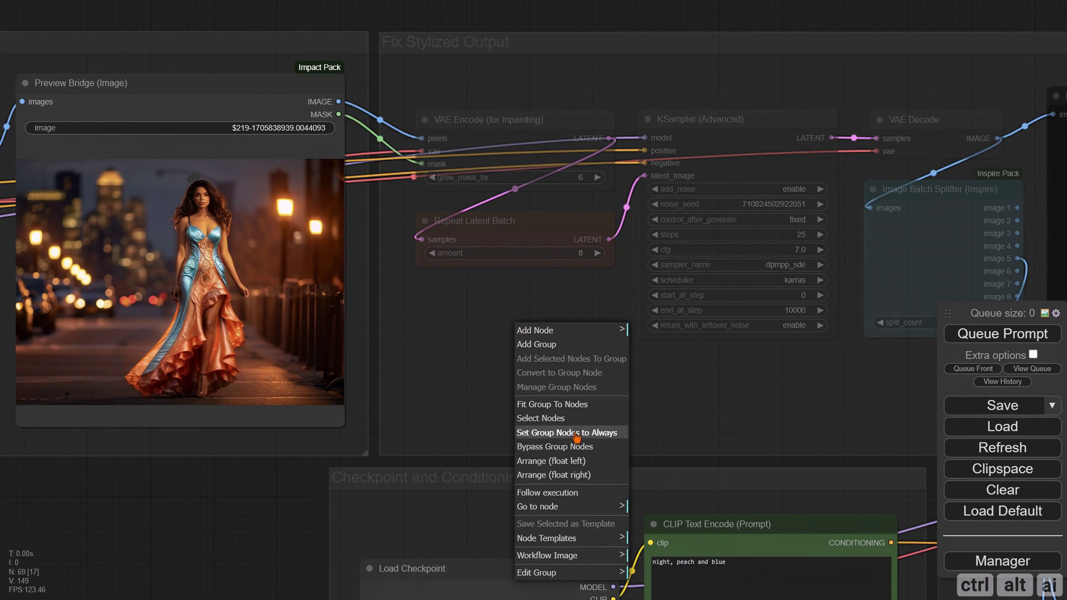
left_click(577, 433)
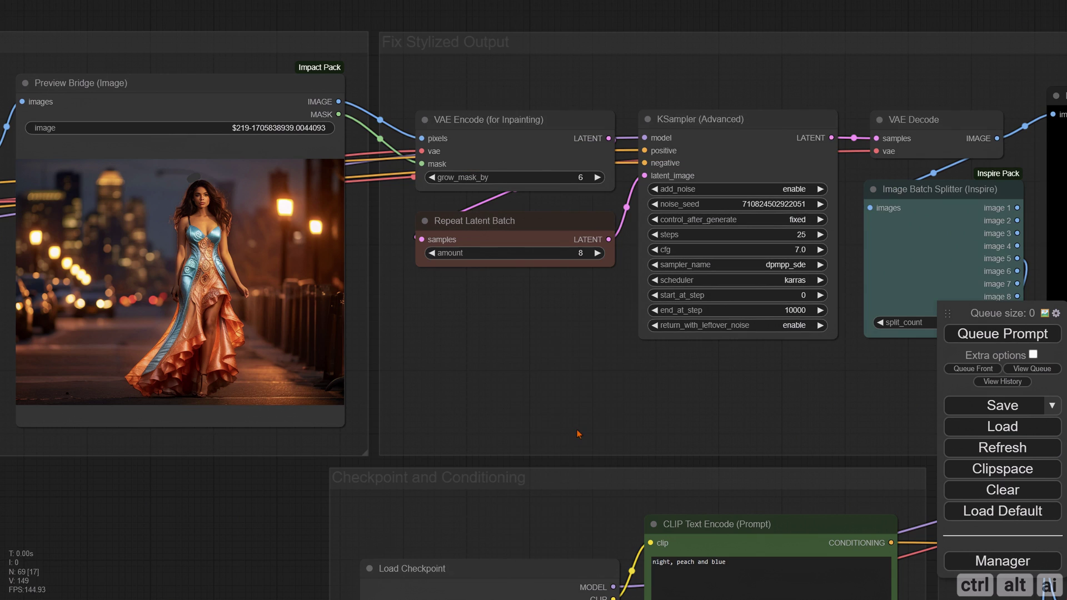
scroll(570, 391, "down", 5)
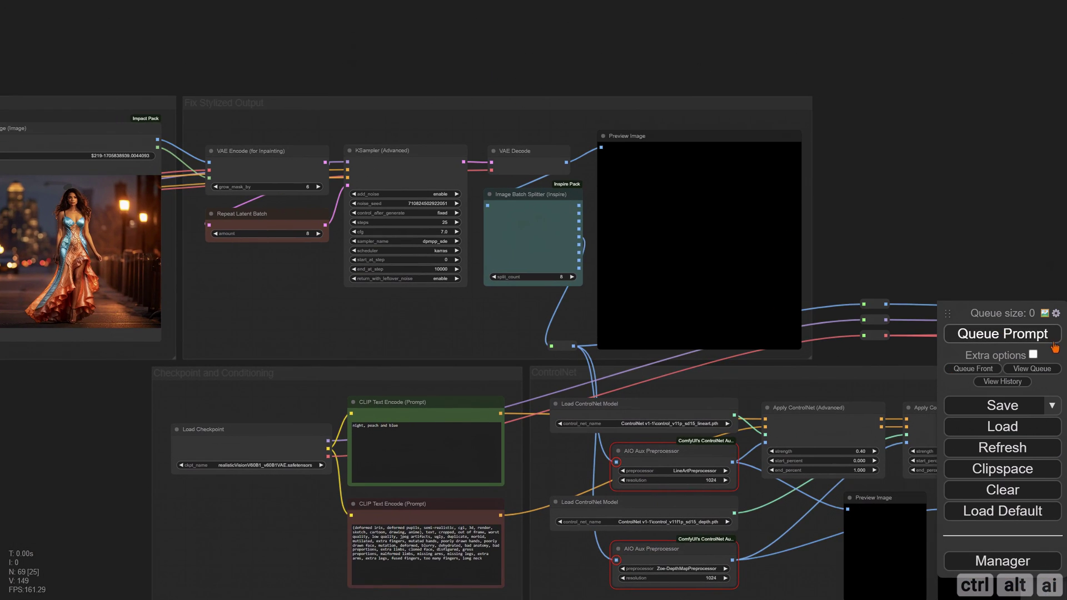
left_click(1003, 334)
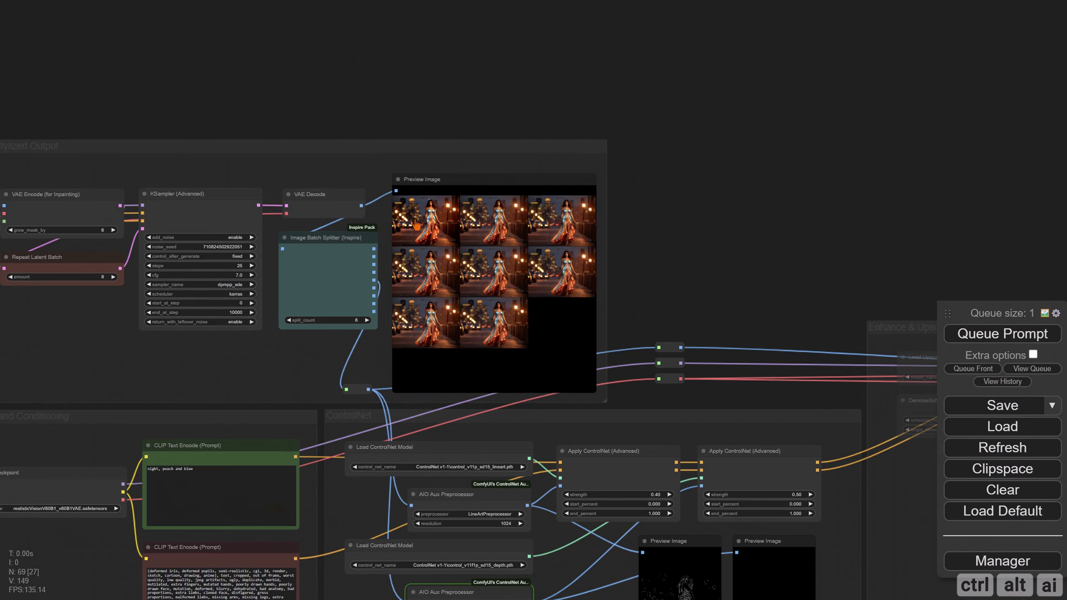
Enlarge the first image of the inpainted batch and compare the results up to image 5
left_click(416, 226)
scroll(592, 308, "up", 9)
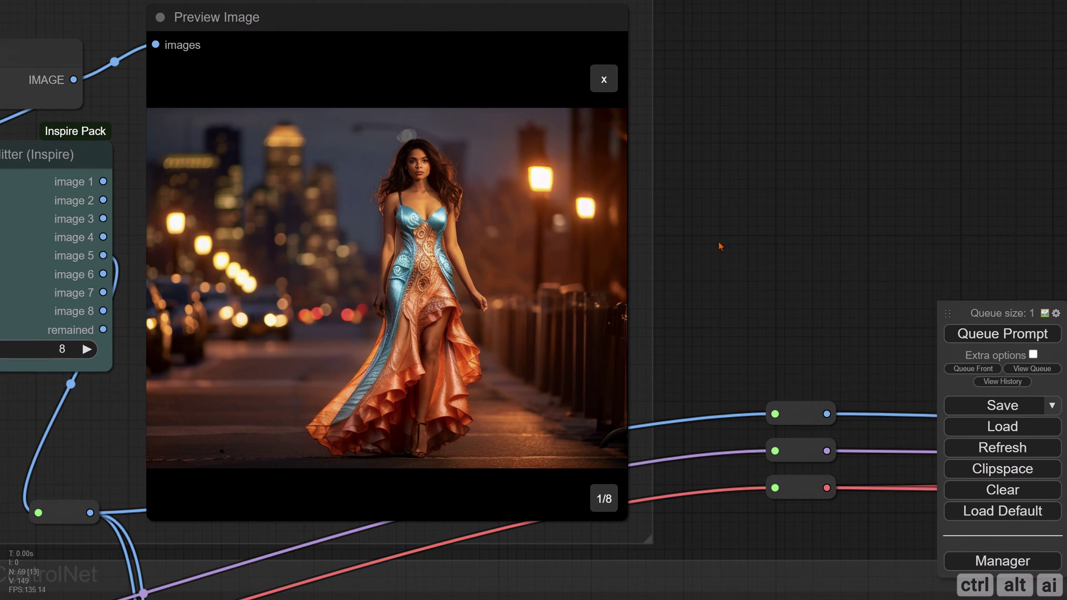
left_click(604, 498)
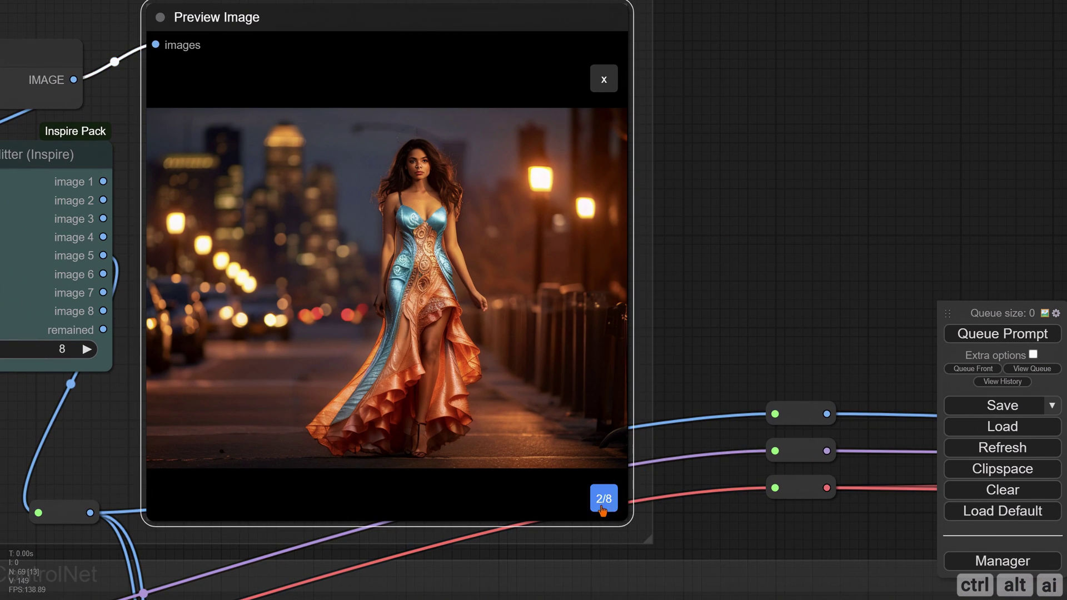
left_click(605, 498)
left_click(604, 499)
left_click(603, 501)
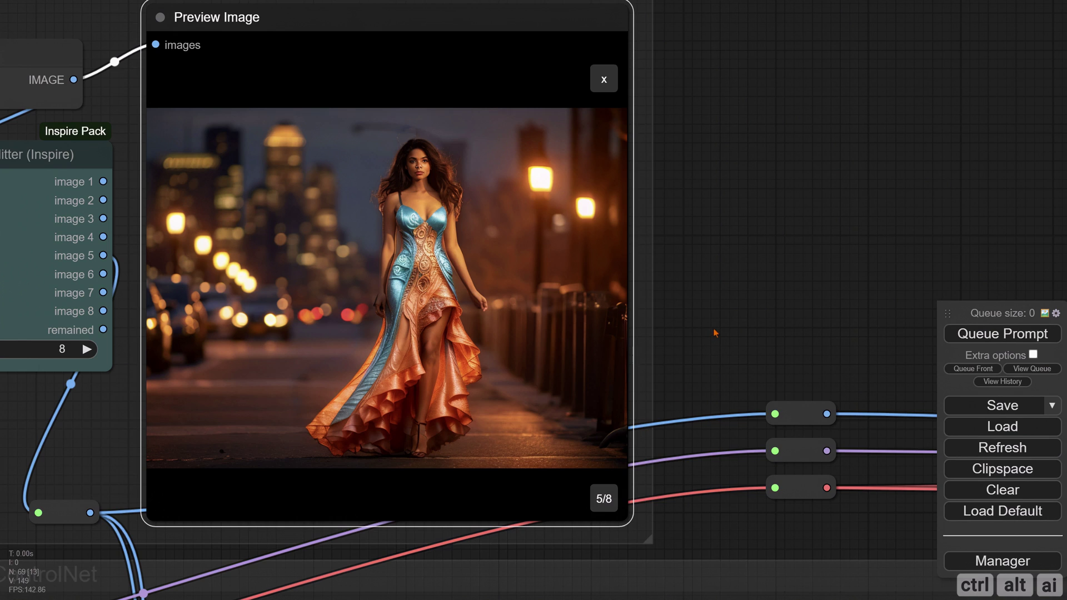
scroll(718, 331, "down", 3)
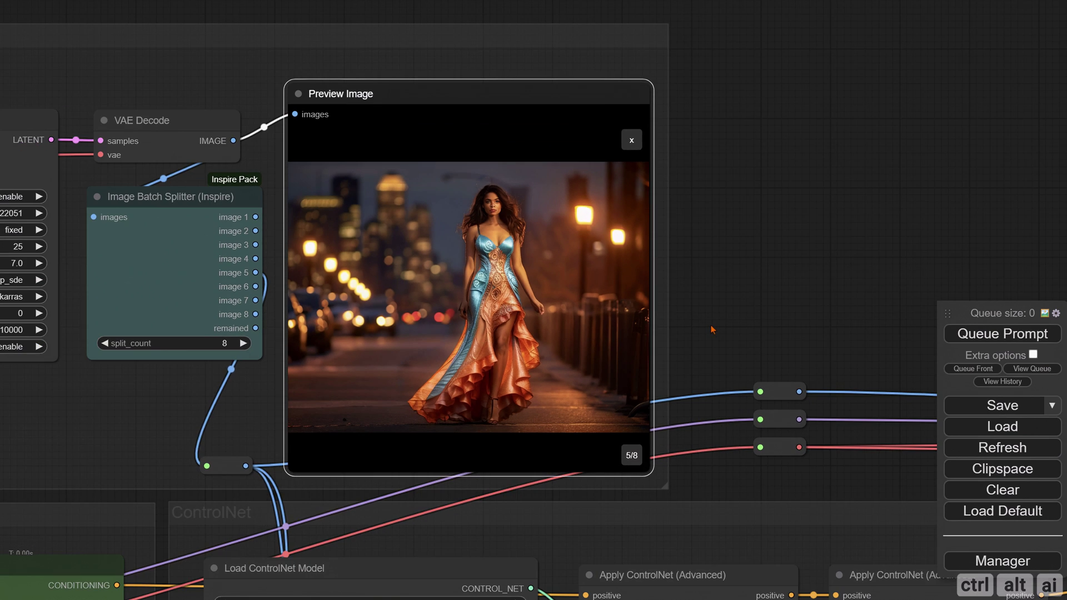
Set the nodes of the Enhance & Upscale group to Always
left_click(824, 307)
scroll(825, 307, "down", 4)
left_click_drag(870, 316, 169, 120)
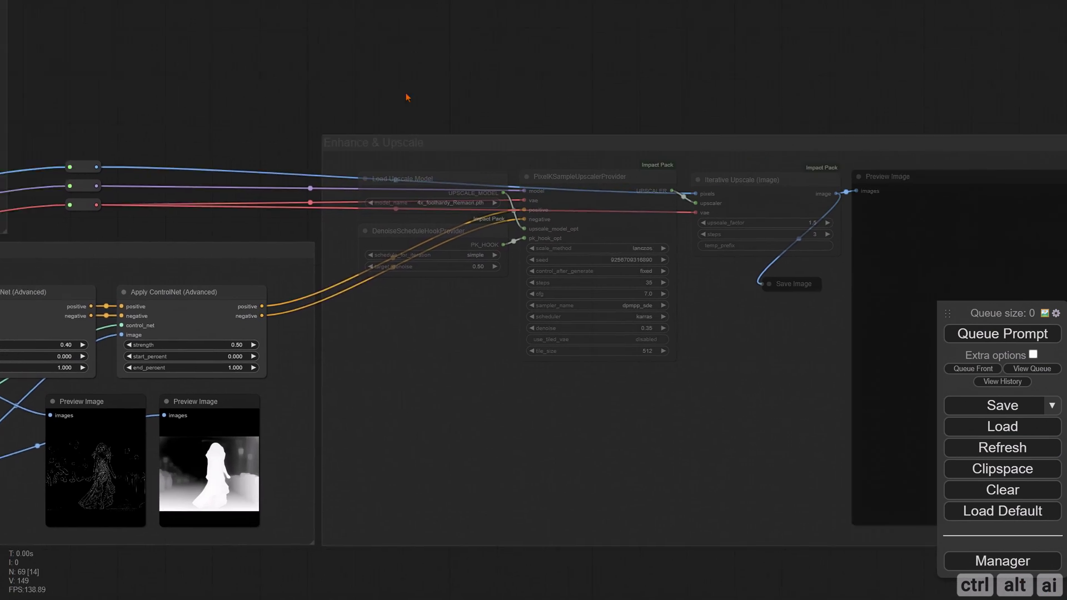
left_click_drag(407, 98, 243, 73)
right_click(465, 417)
left_click(511, 455)
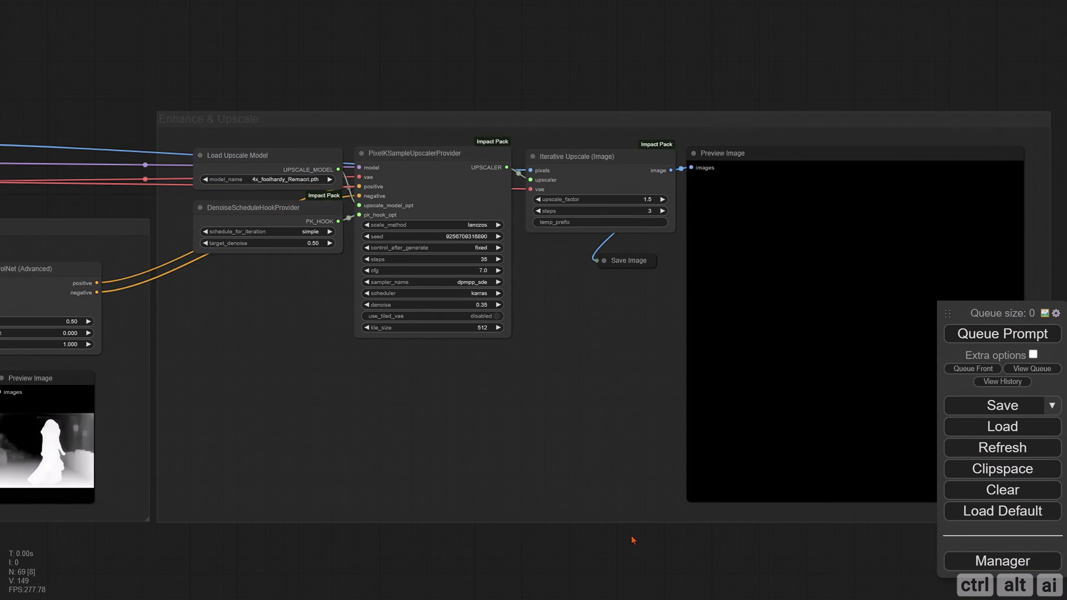
Queue the workflow to upscale the chosen dress image and examine the final preview up close
left_click_drag(633, 540, 527, 529)
left_click(1002, 334)
scroll(739, 177, "up", 3)
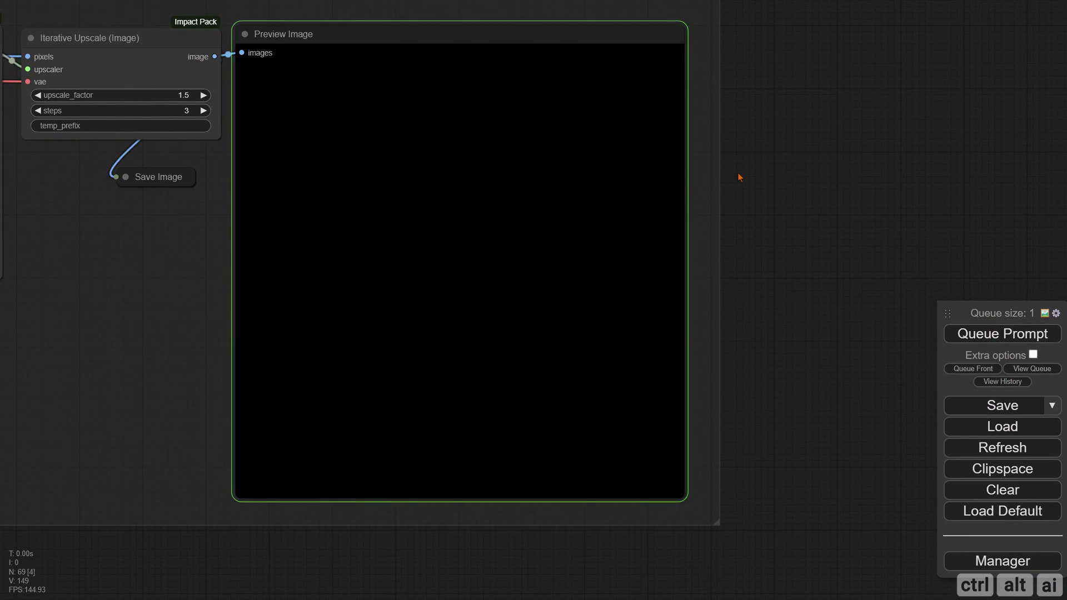
scroll(732, 298, "up", 4)
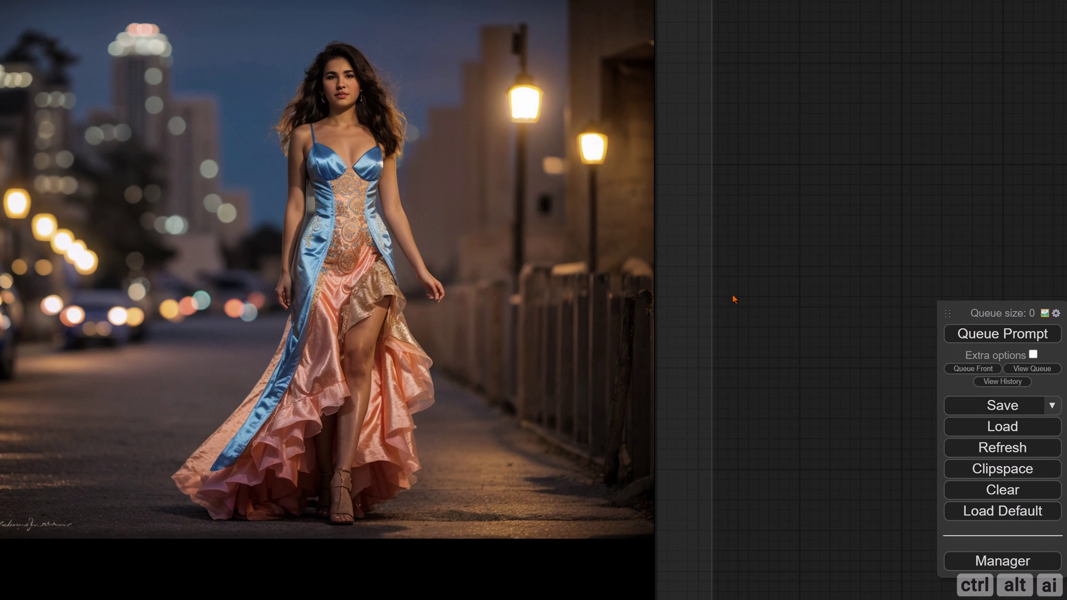